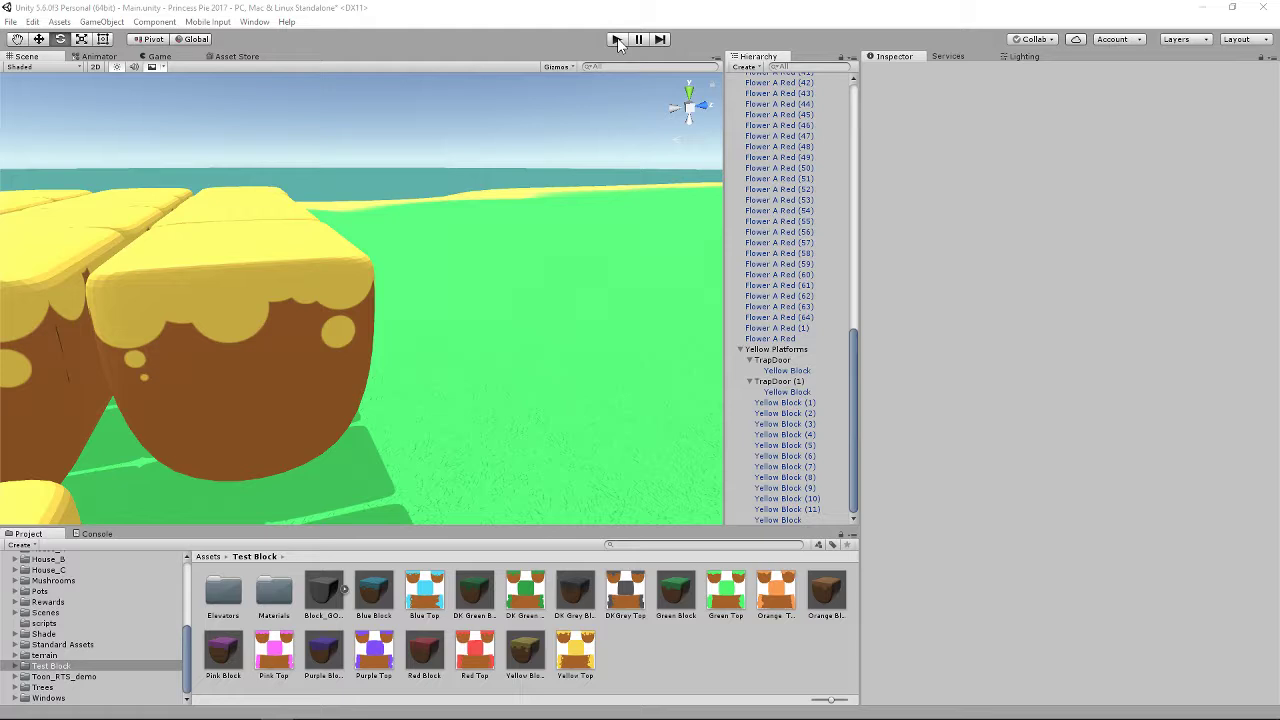
# Step: Run the game to check how the platforms look in play, and stop it again
pyautogui.click(616, 40)
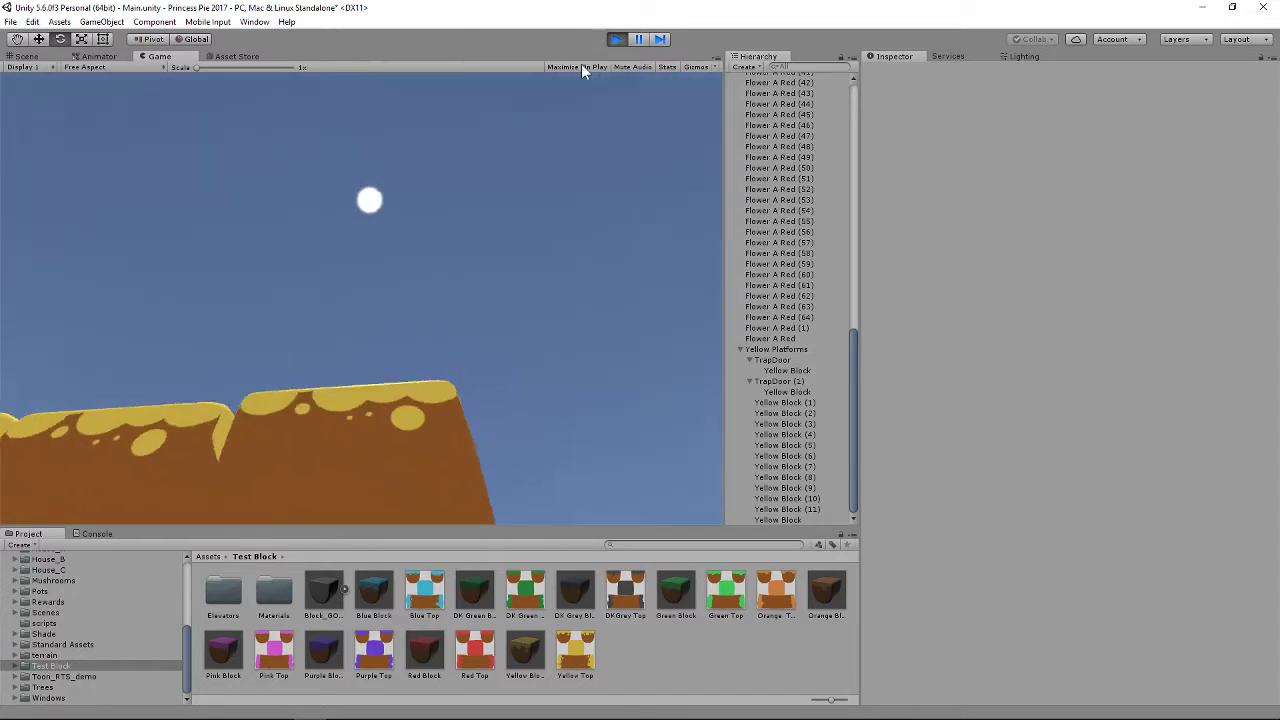
pyautogui.click(617, 40)
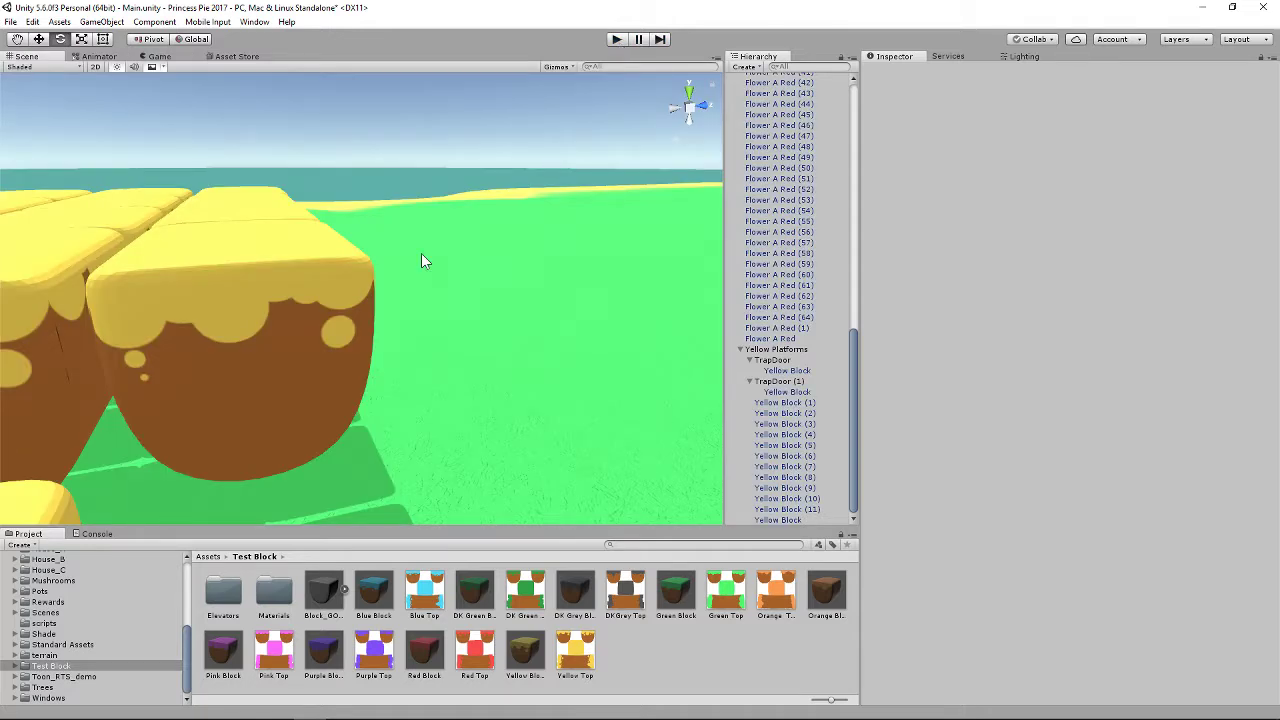
# Step: Create an empty game object beside the outer corner block of the yellow platform
pyautogui.scroll(-3, 421, 254)
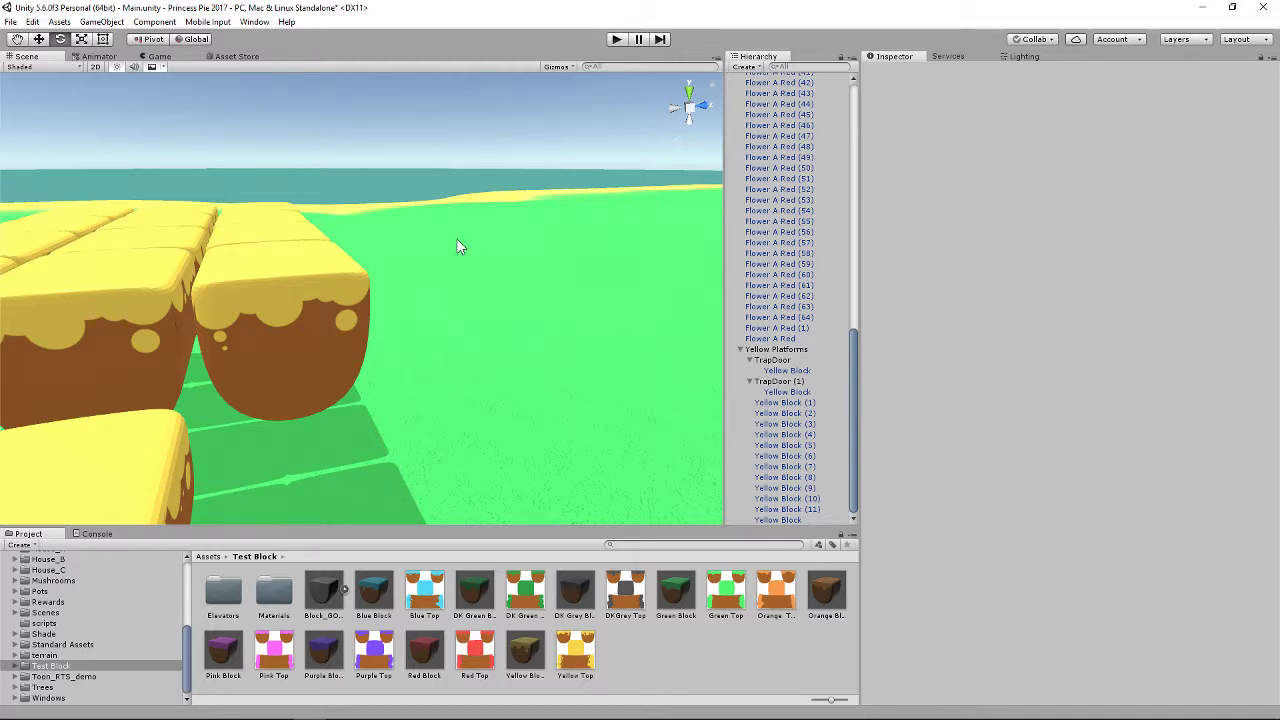
pyautogui.moveTo(484, 250); pyautogui.dragTo(474, 352, button='right')
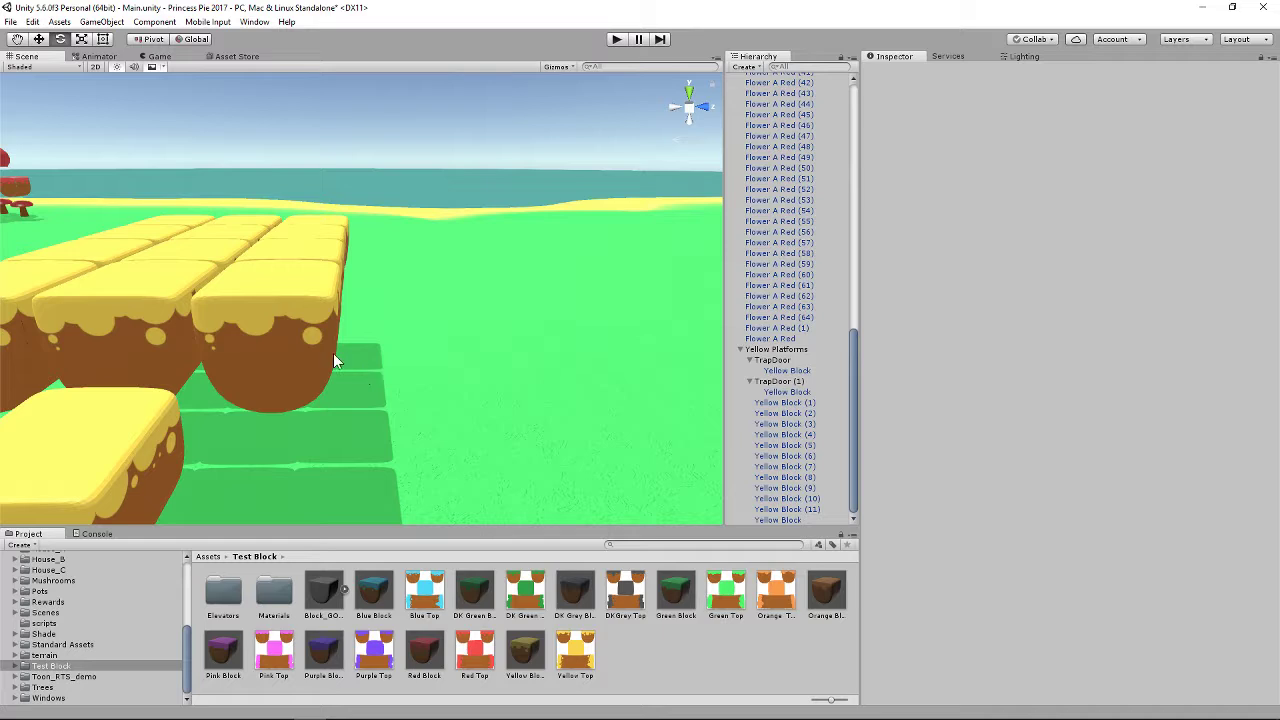
pyautogui.click(277, 354)
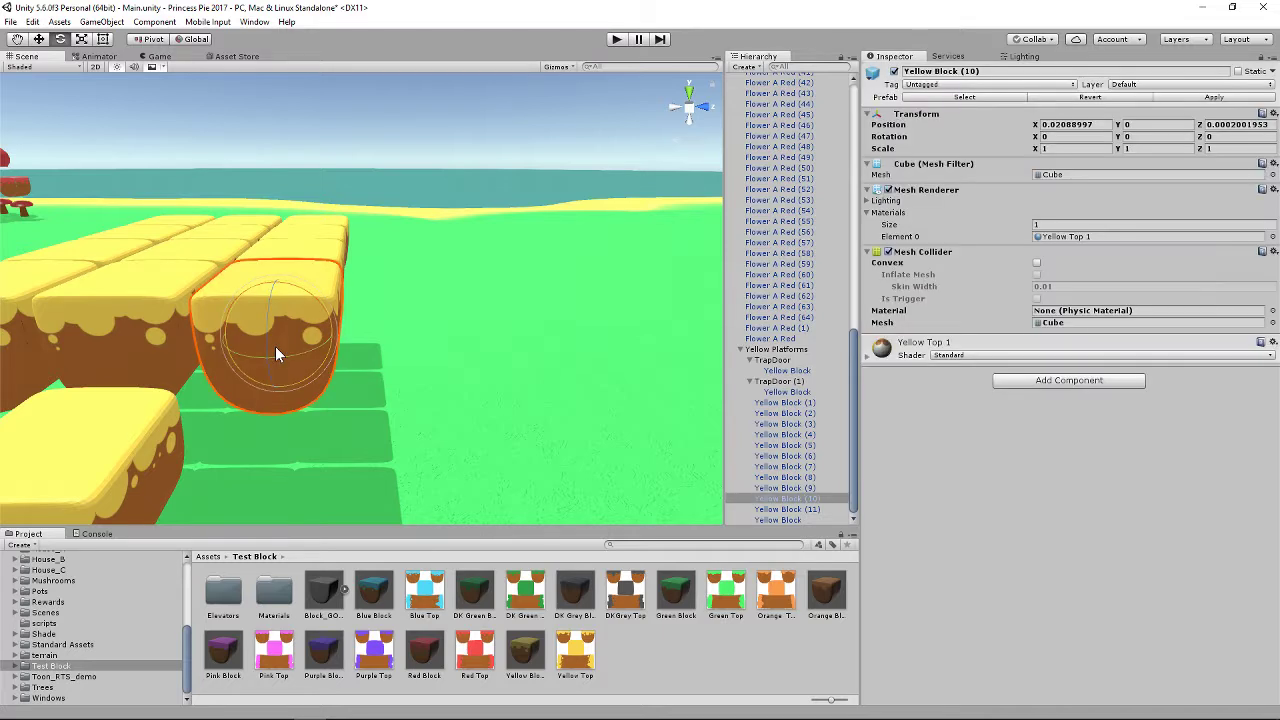
pyautogui.click(101, 21)
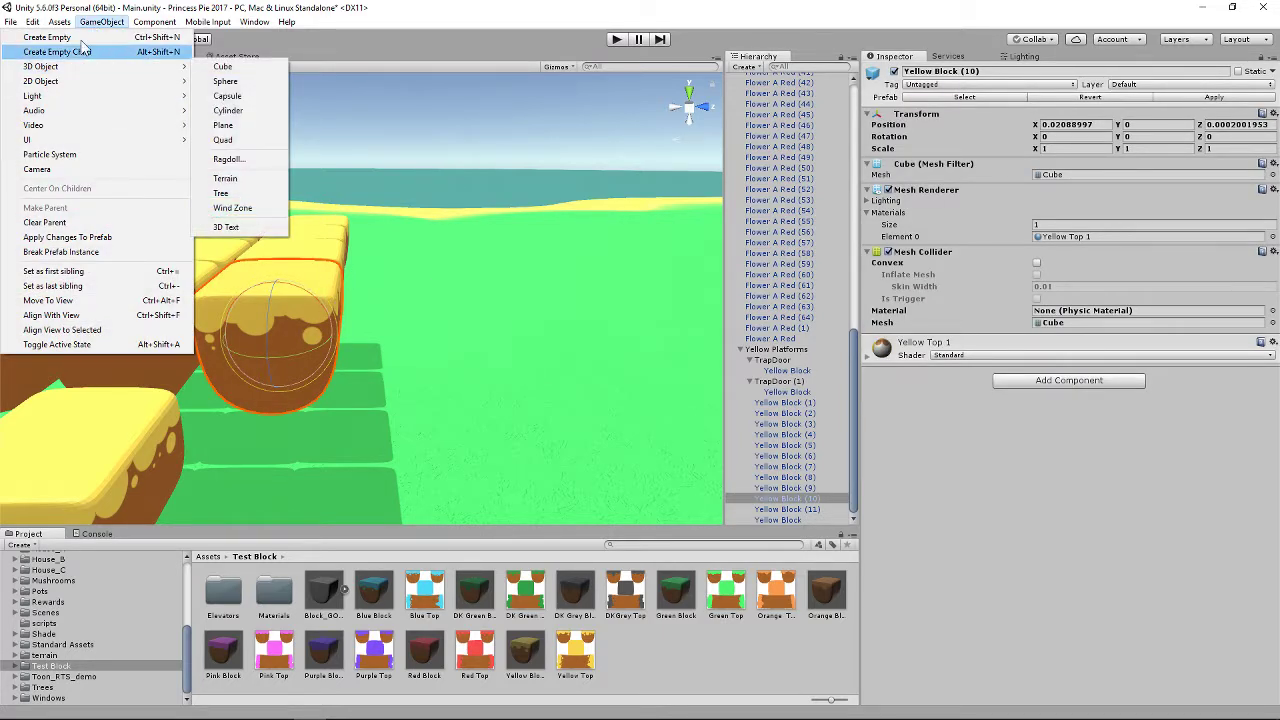
pyautogui.click(60, 37)
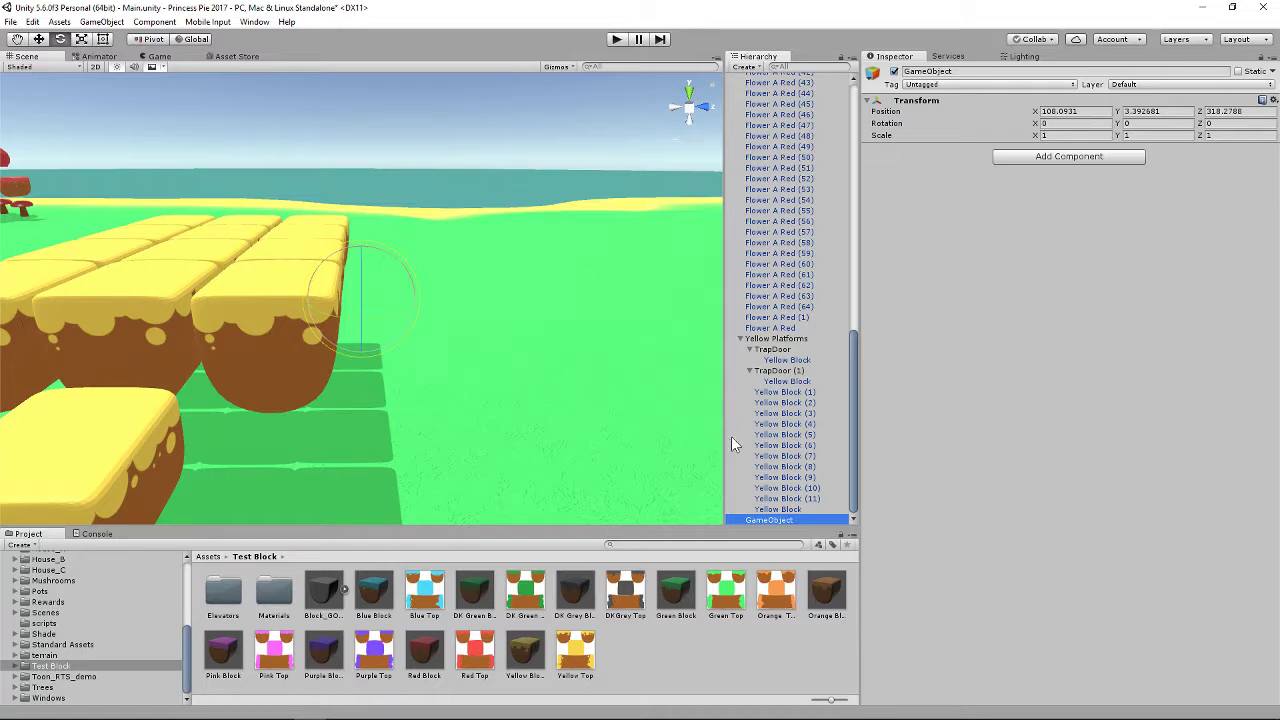
pyautogui.click(774, 518)
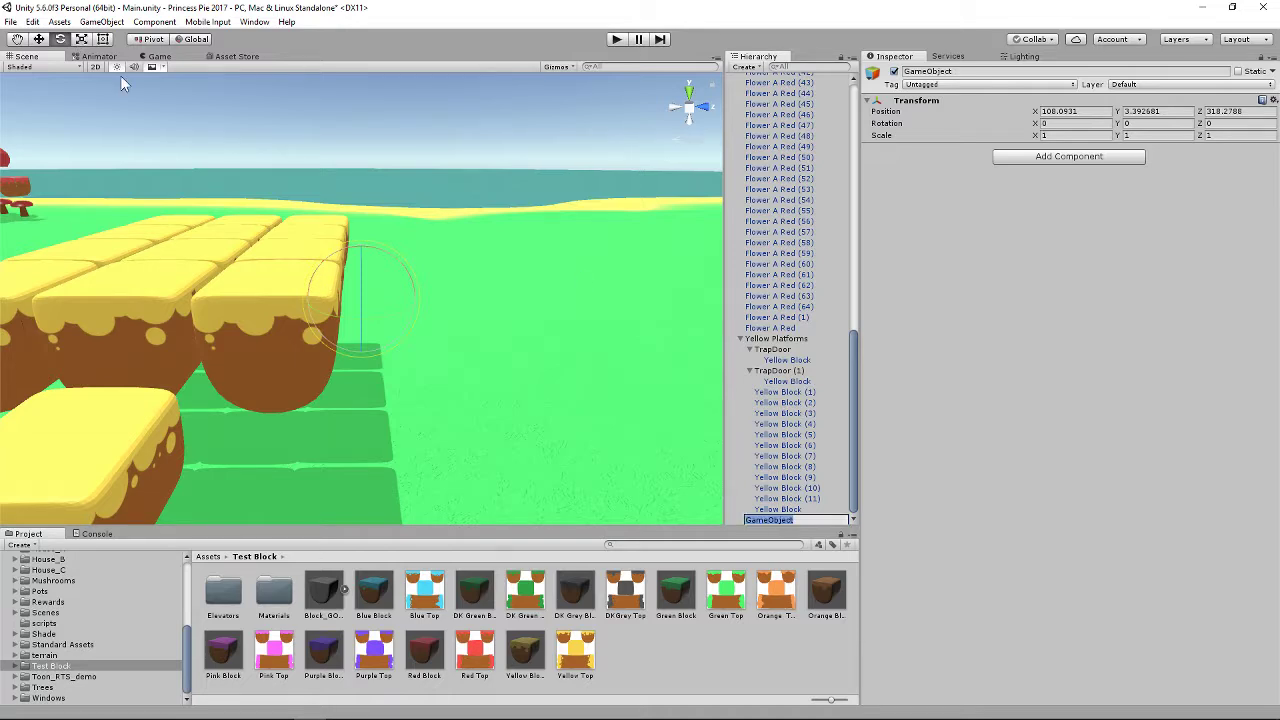
# Step: Move the empty object to the outer edge of the yellow corner block, at about X 110.8 and Z 318.04
pyautogui.click(40, 40)
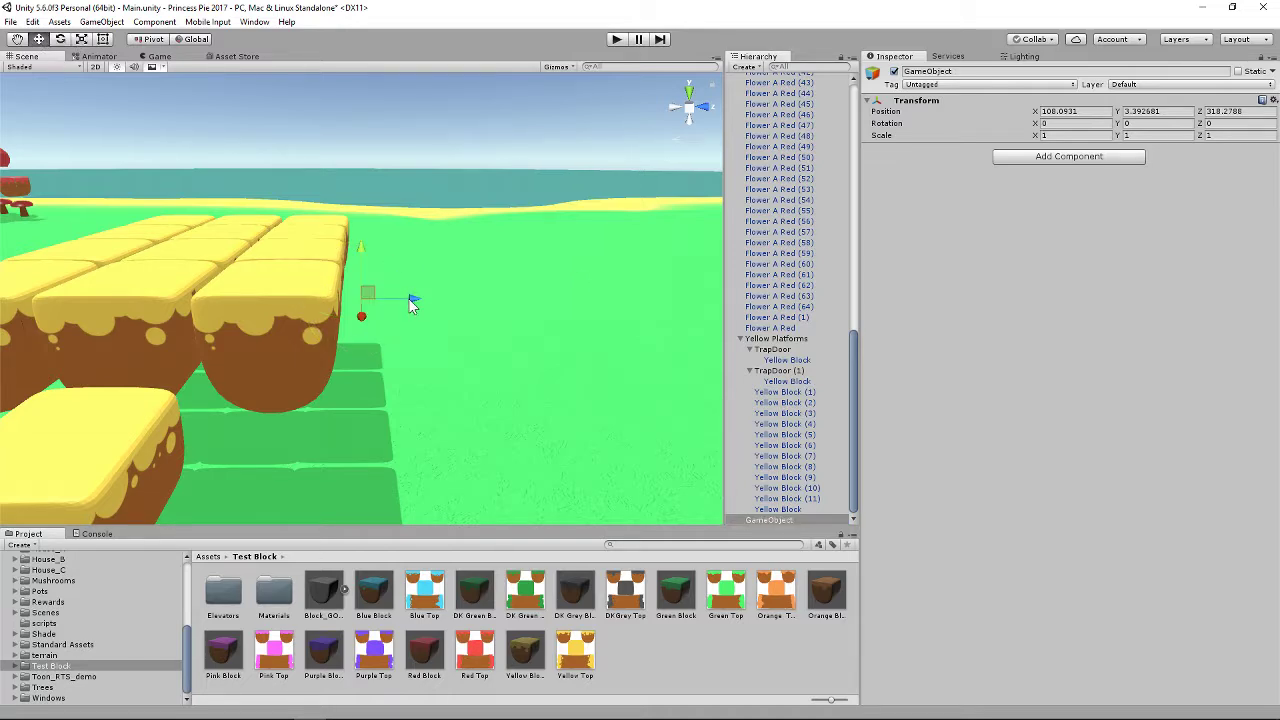
pyautogui.moveTo(410, 303); pyautogui.dragTo(340, 245)
pyautogui.rightClick(689, 107)
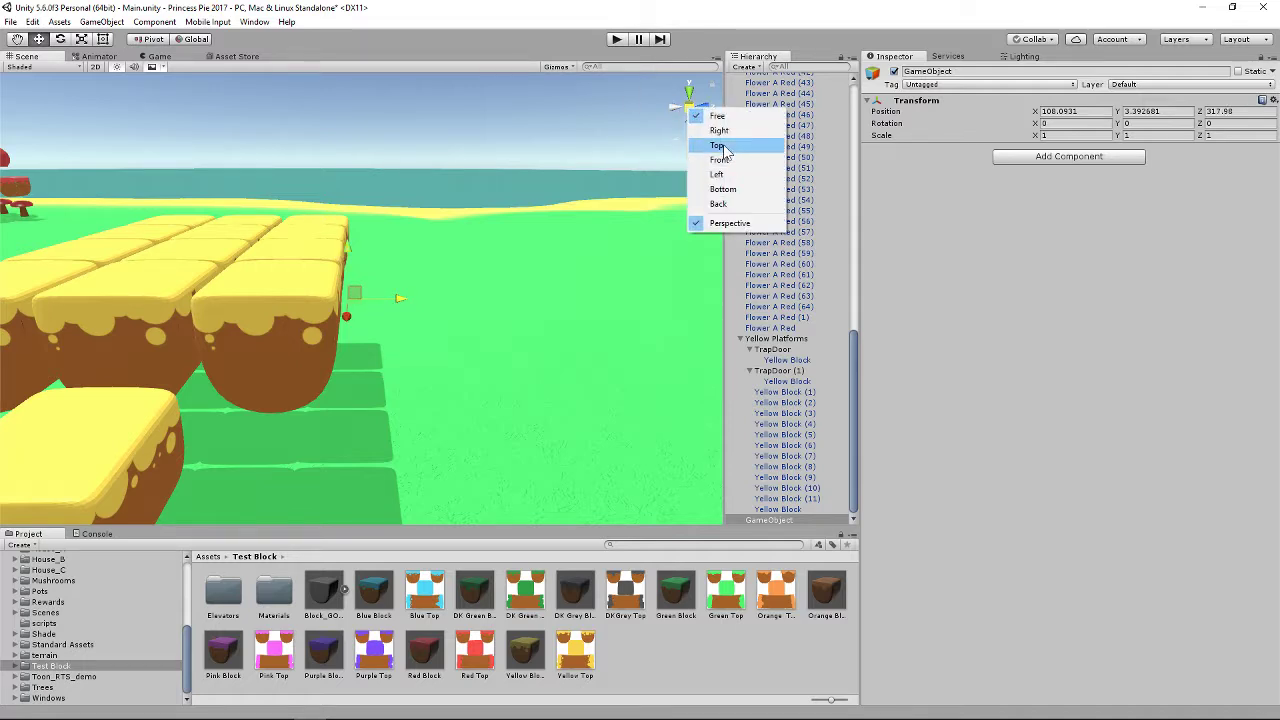
pyautogui.click(722, 146)
pyautogui.moveTo(415, 316); pyautogui.dragTo(539, 320)
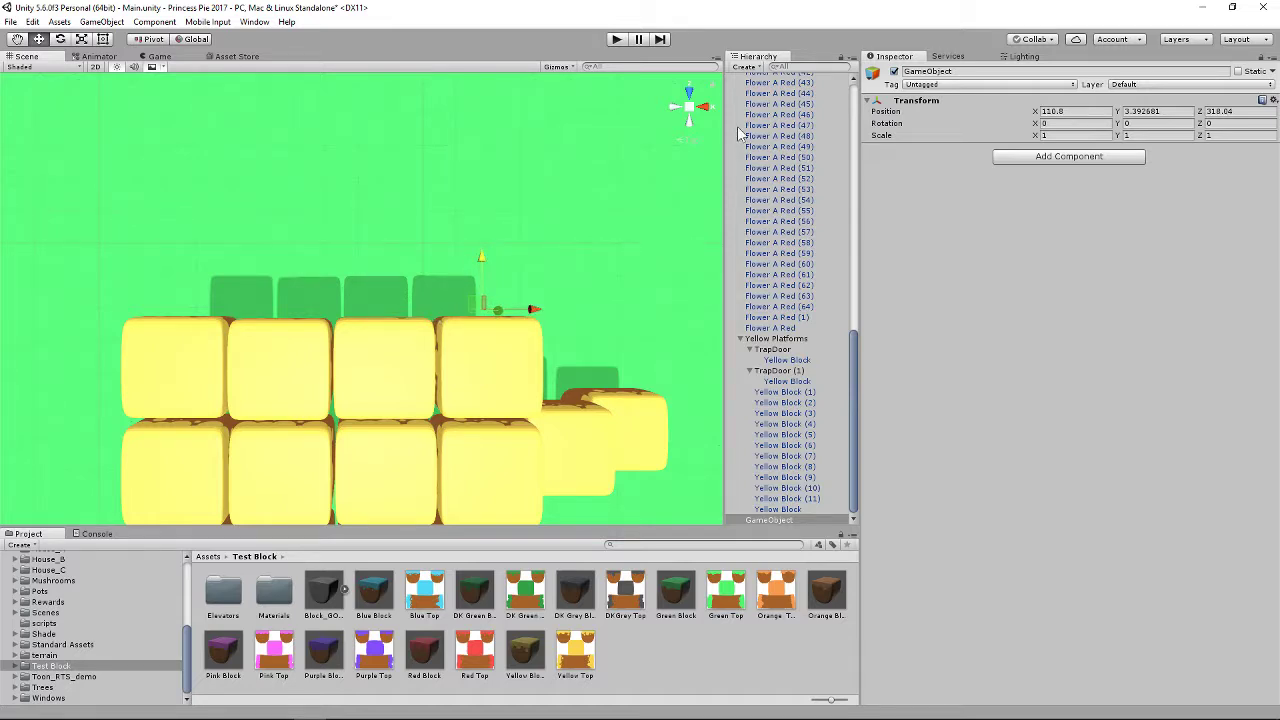
# Step: Raise the empty object to the top surface level of the yellow corner block, at about Y 4.46, using the right view
pyautogui.rightClick(690, 114)
pyautogui.click(722, 133)
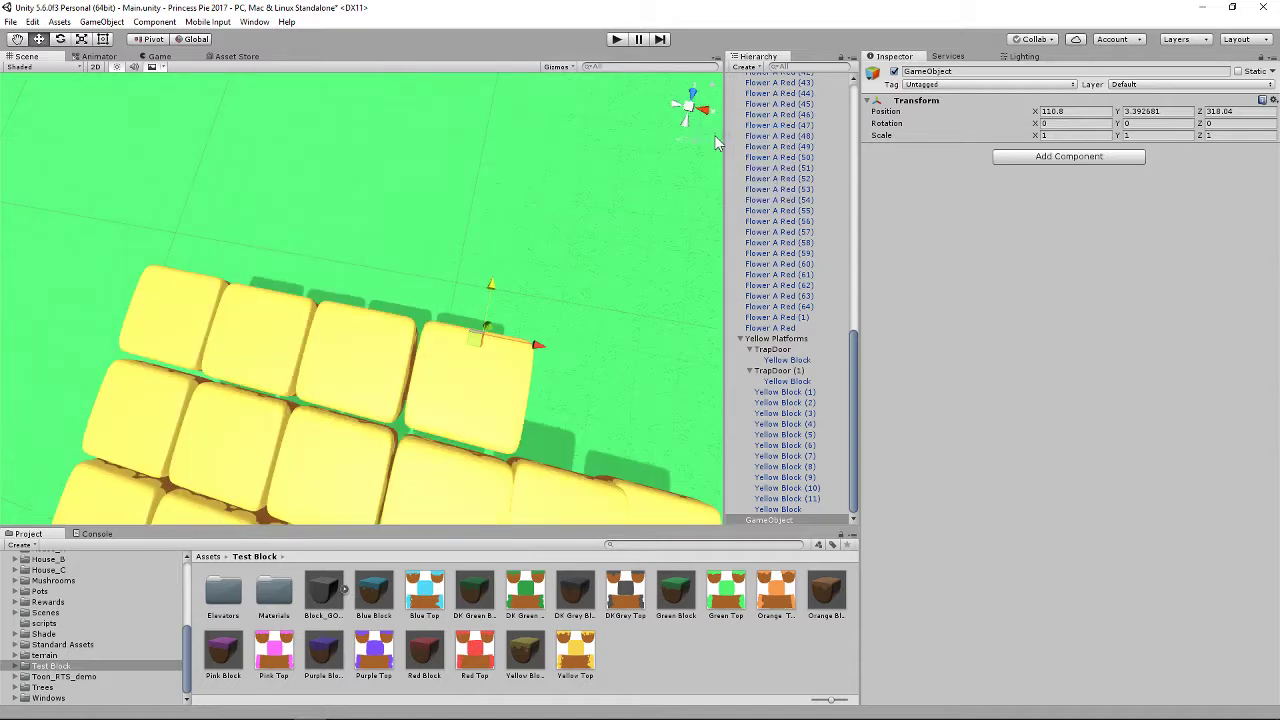
pyautogui.moveTo(350, 232); pyautogui.dragTo(352, 189)
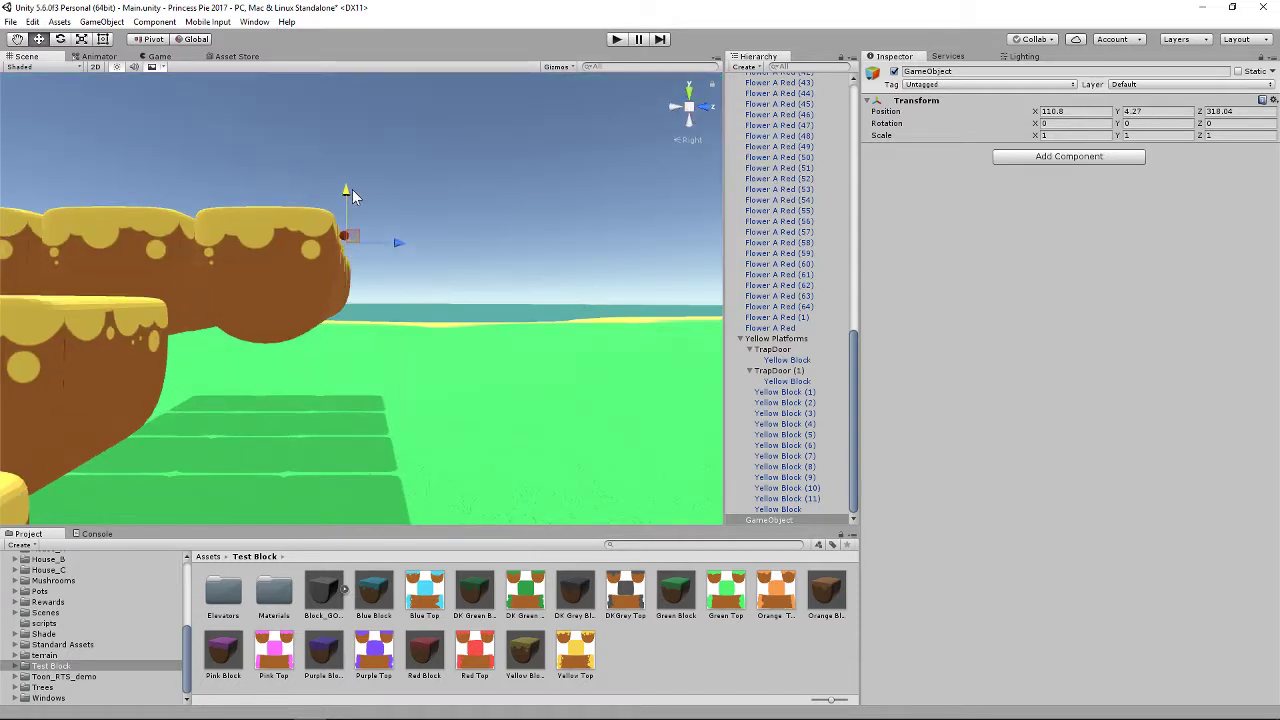
pyautogui.rightClick(700, 141)
pyautogui.click(710, 261)
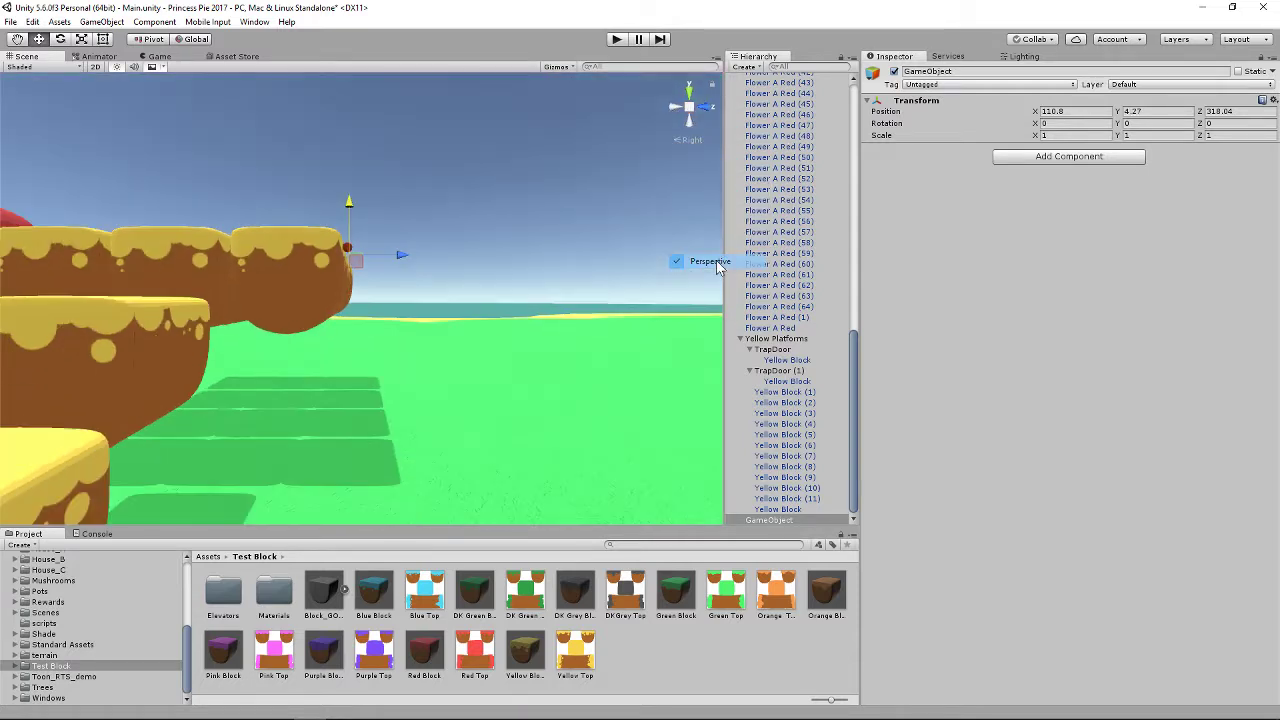
pyautogui.moveTo(352, 215); pyautogui.dragTo(357, 214)
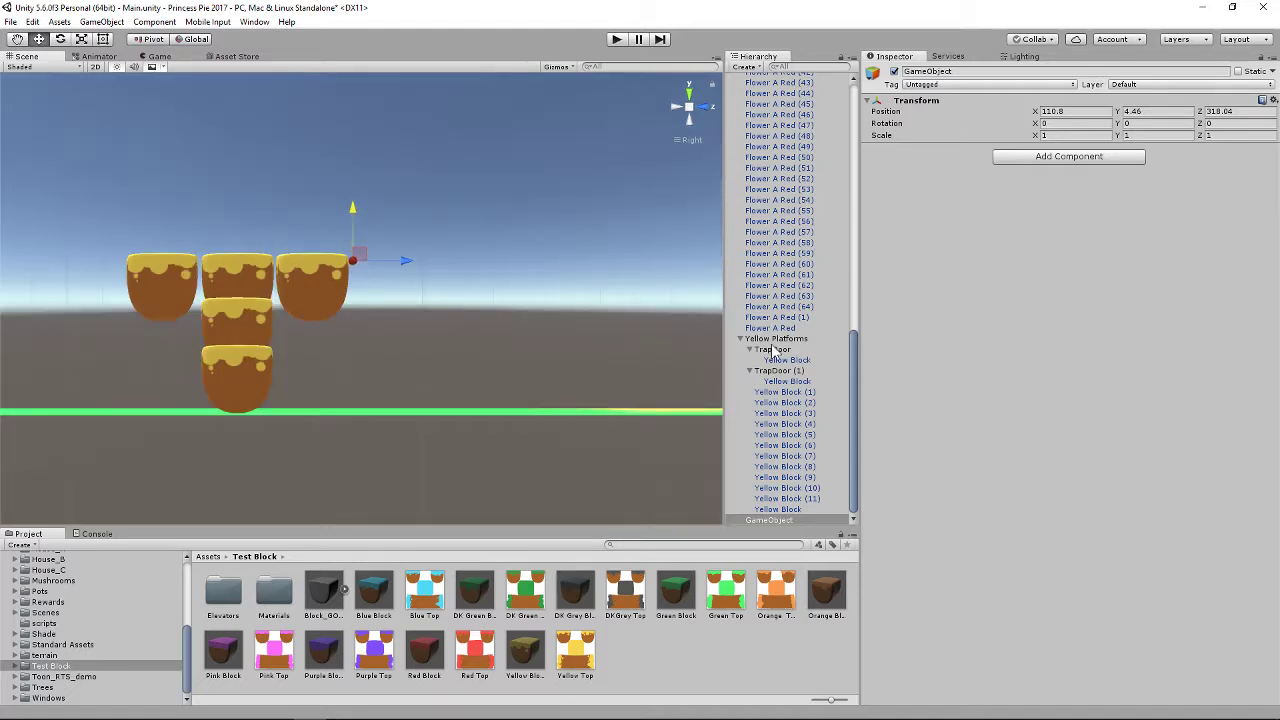
# Step: Centre the empty object along the corner block's width, at about X 110.53, using the front view, and restore the perspective view
pyautogui.rightClick(694, 112)
pyautogui.click(726, 162)
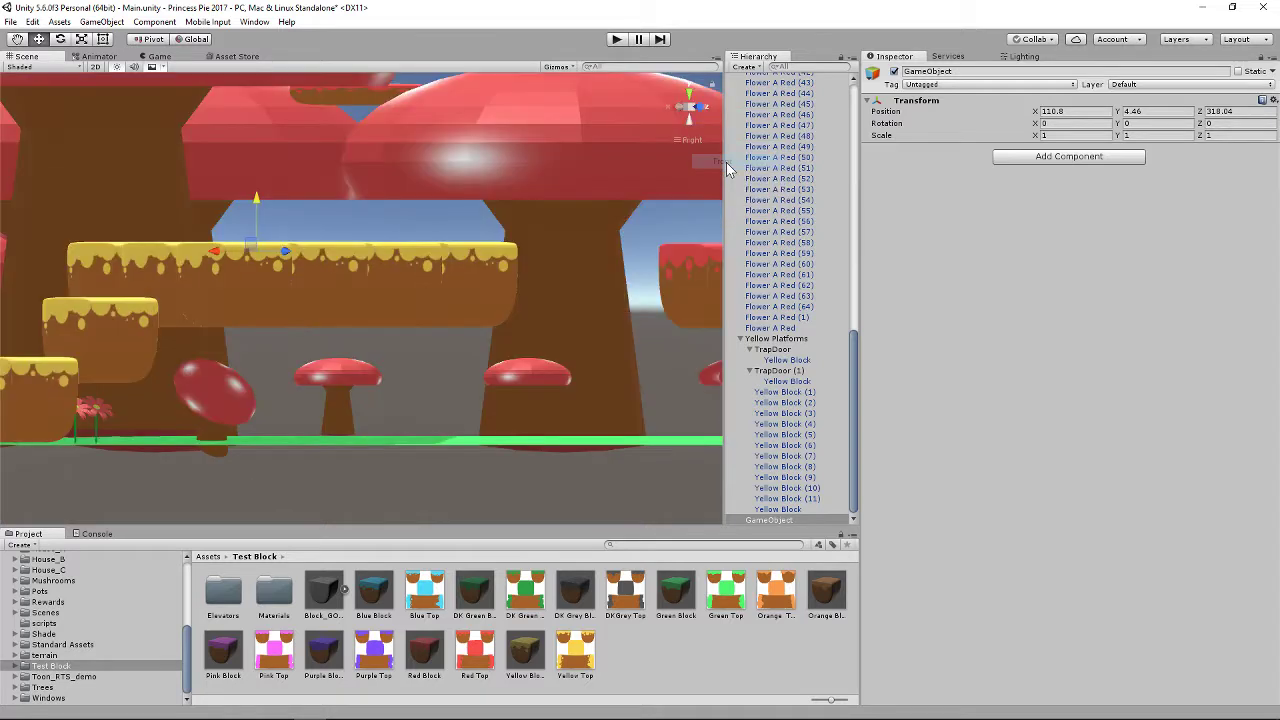
pyautogui.moveTo(188, 256); pyautogui.dragTo(202, 257)
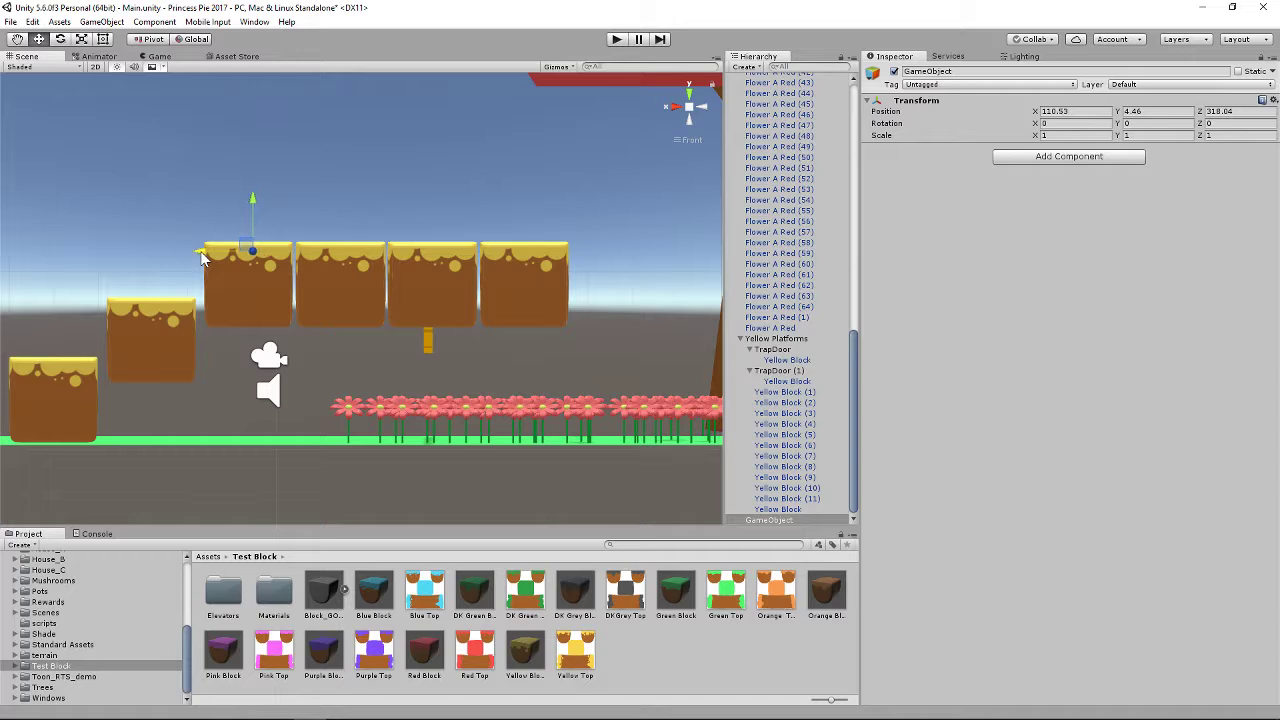
pyautogui.rightClick(698, 150)
pyautogui.click(716, 263)
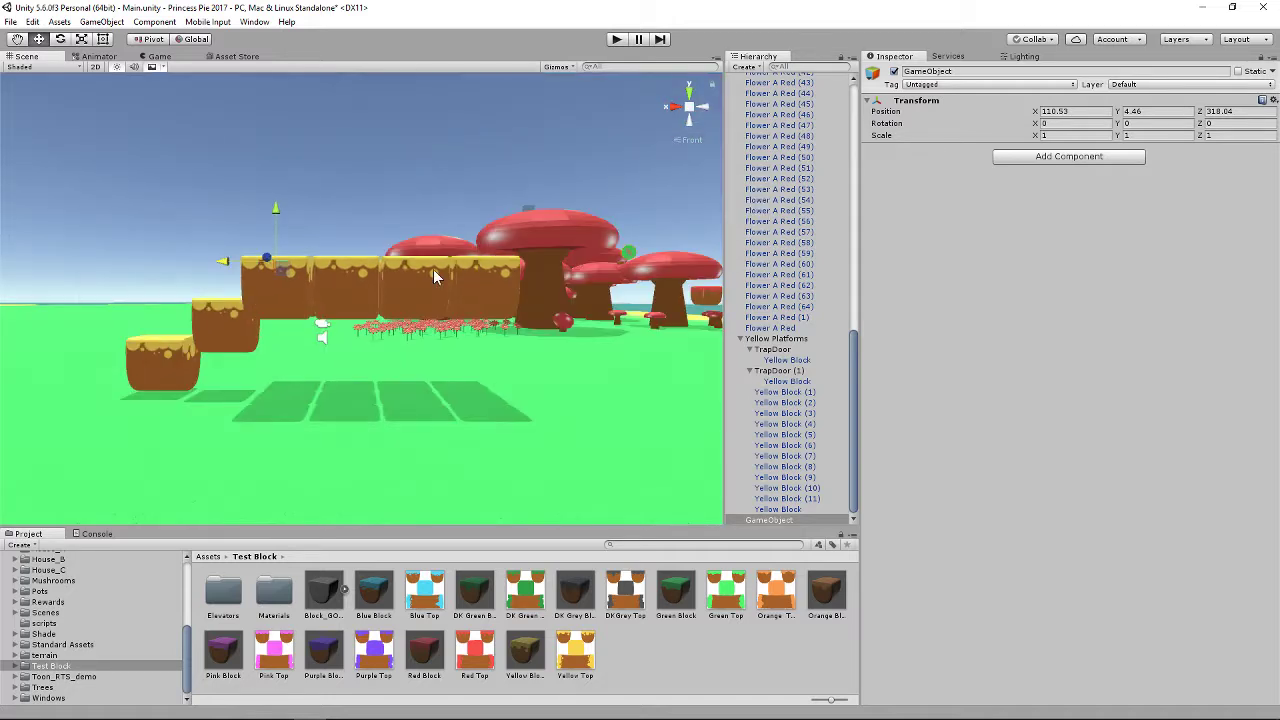
pyautogui.rightClick(688, 105)
pyautogui.click(714, 118)
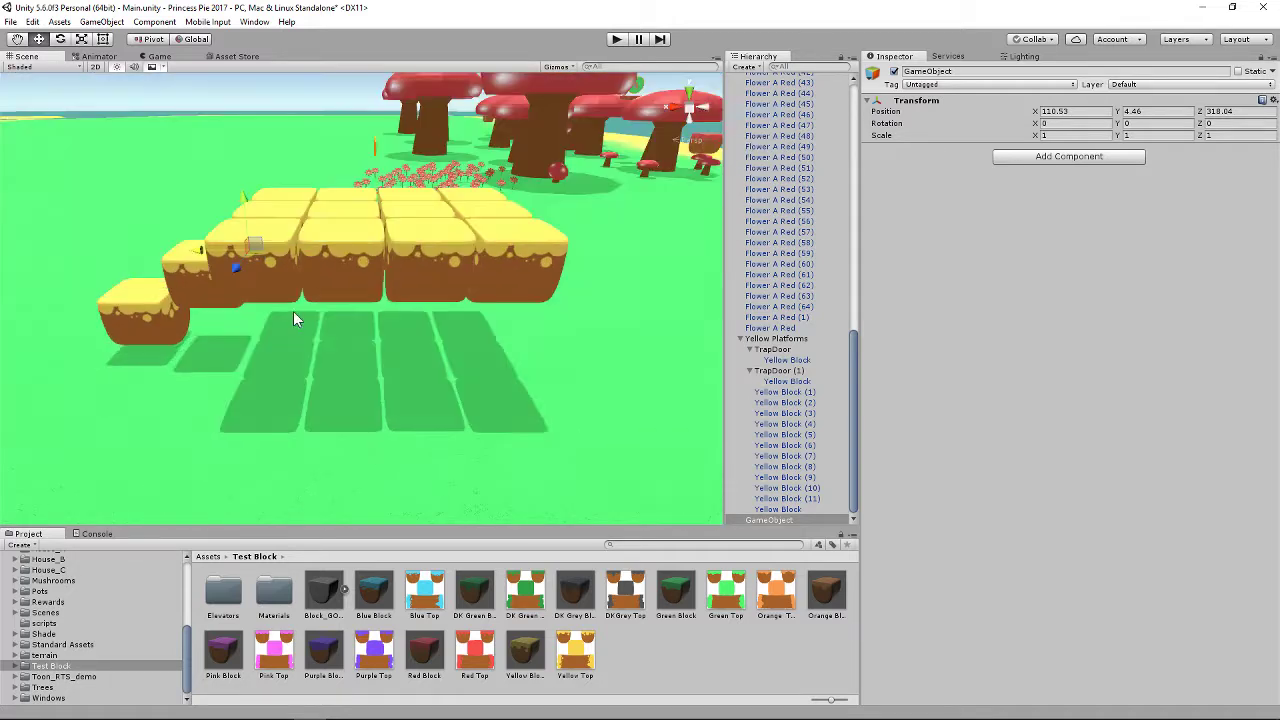
pyautogui.keyDown('alt'); pyautogui.moveTo(293, 318); pyautogui.dragTo(461, 379); pyautogui.keyUp('alt')
pyautogui.press('w')
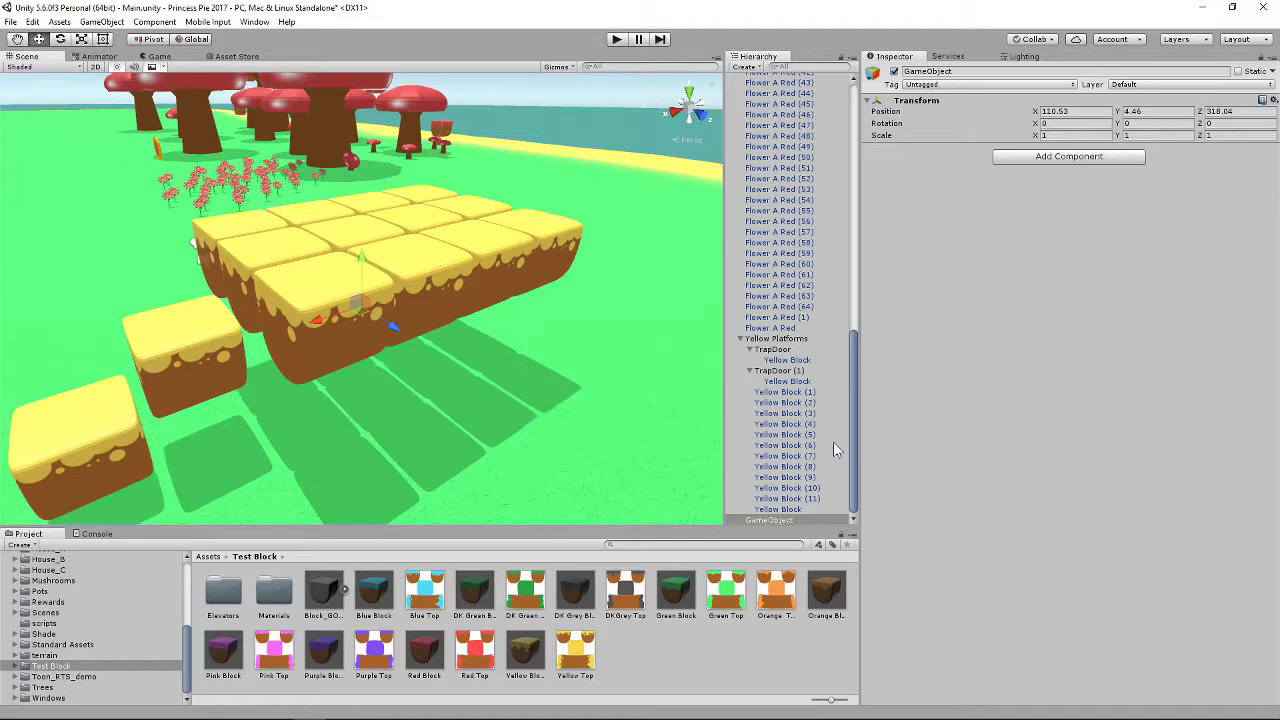
pyautogui.click(787, 520)
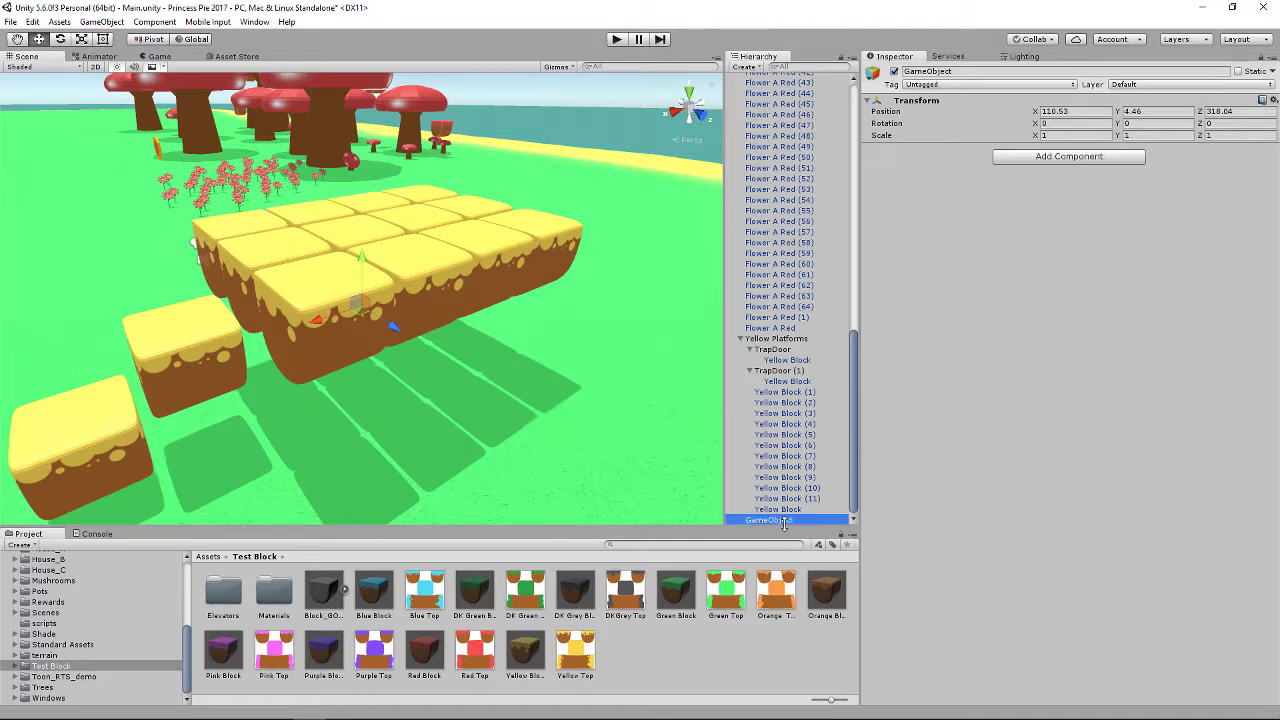
pyautogui.click(959, 72)
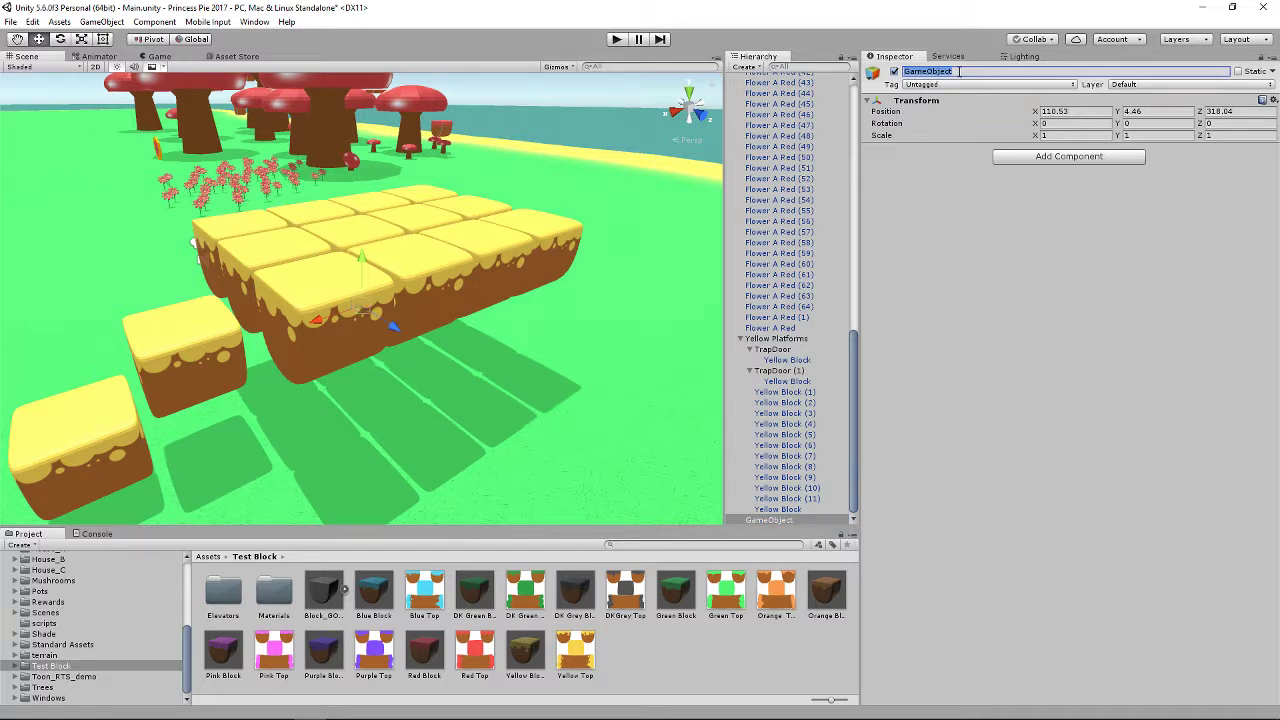
pyautogui.write('TrapDoorHinge')
pyautogui.click(768, 520)
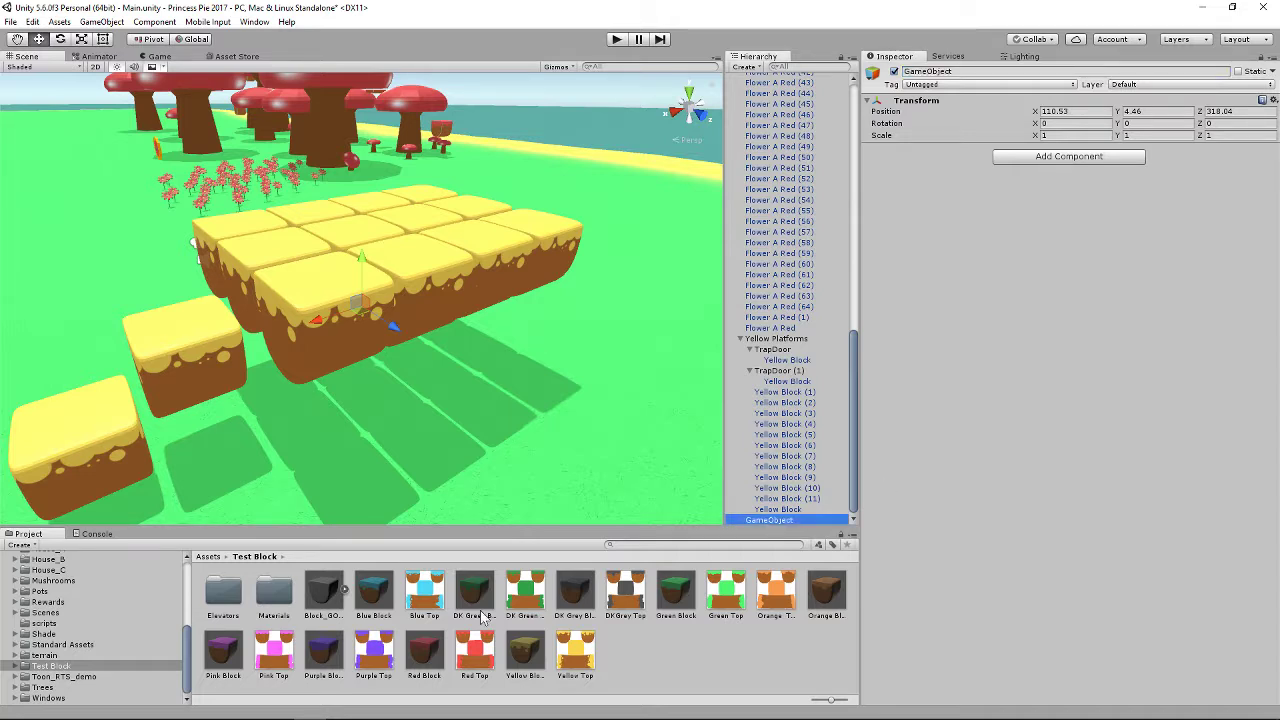
# Step: Add the Green Block prefab as a child of the empty GameObject and set its position to X 0, Y 0, Z 0
pyautogui.moveTo(676, 592); pyautogui.dragTo(790, 521)
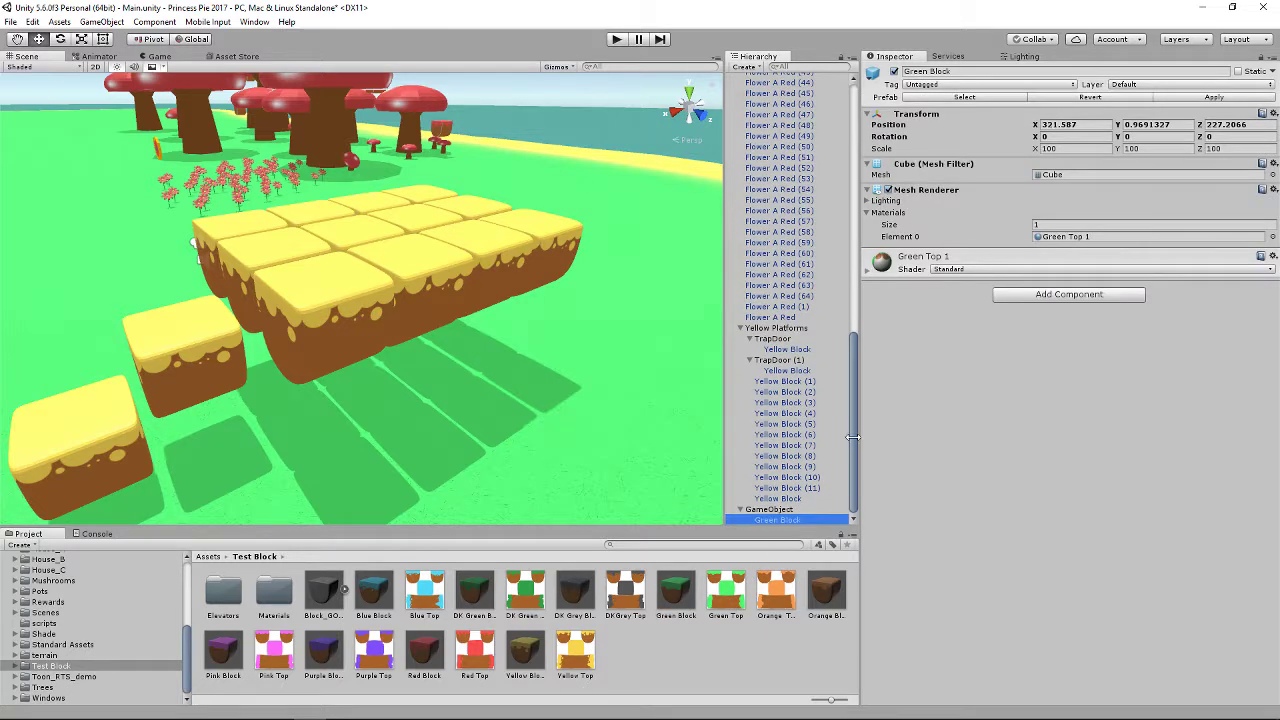
pyautogui.click(1088, 125)
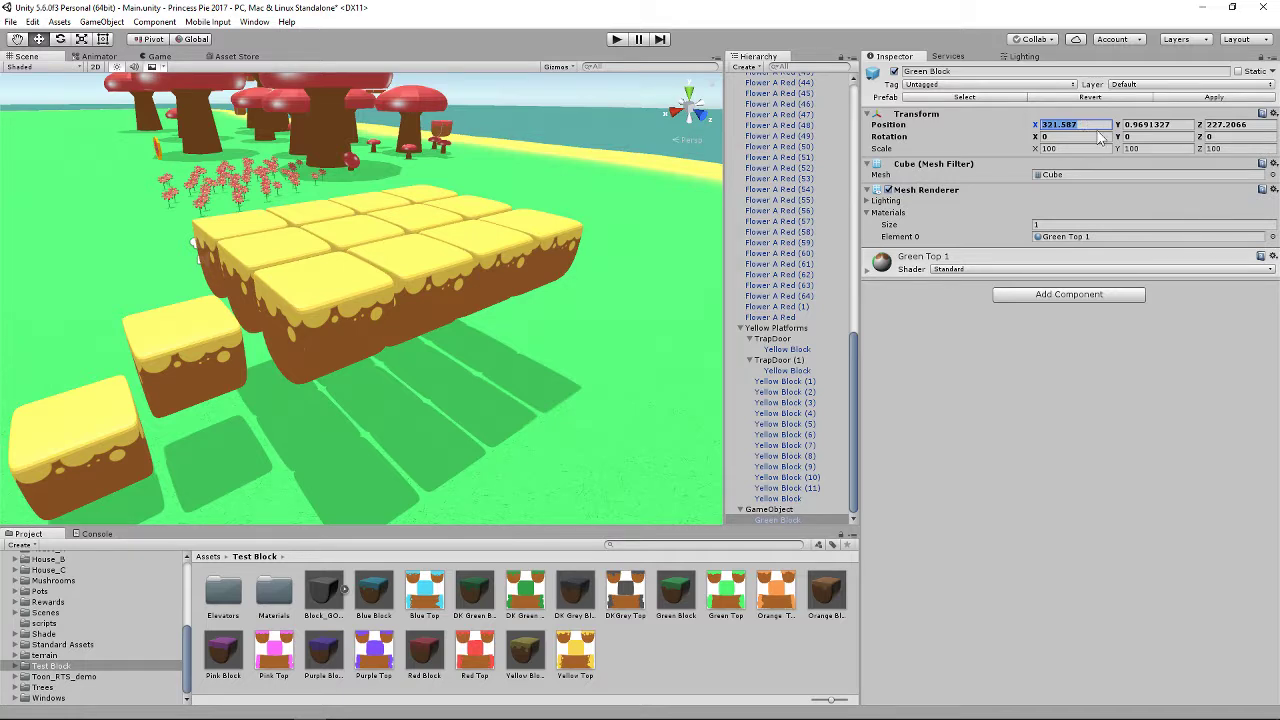
pyautogui.write('0')
pyautogui.click(1180, 125)
pyautogui.write('0')
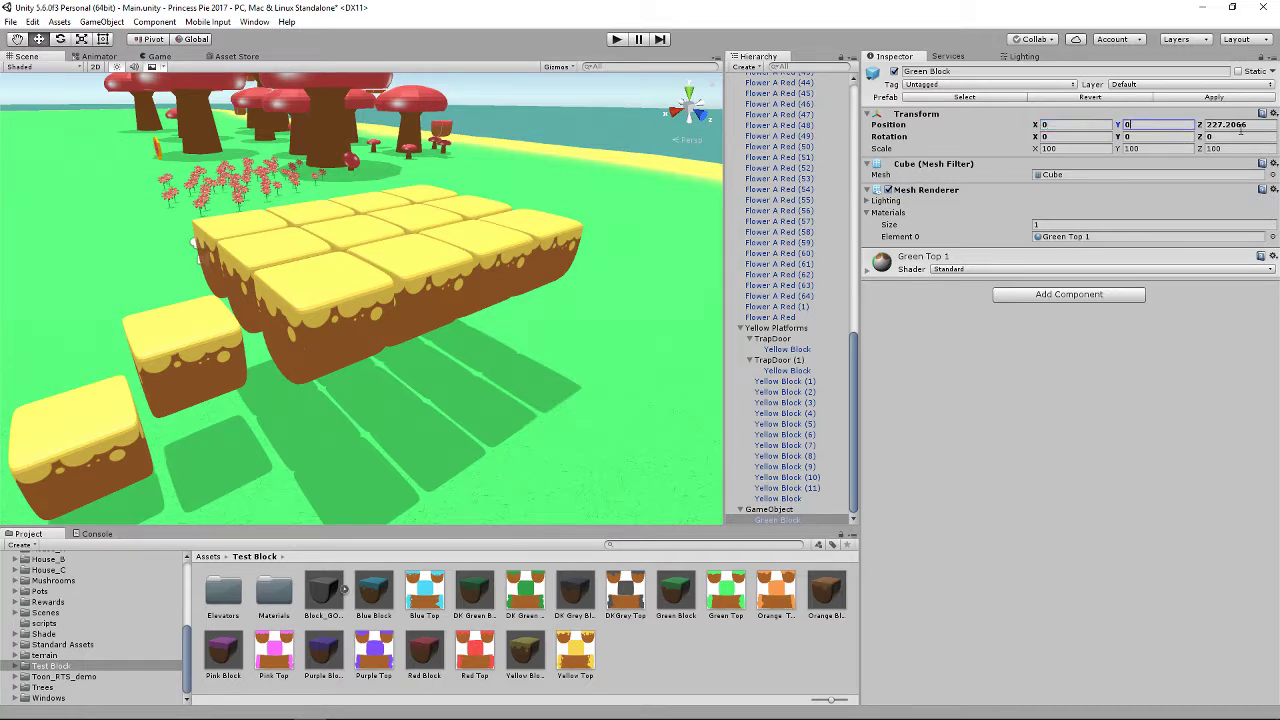
pyautogui.click(1250, 124)
pyautogui.write('0')
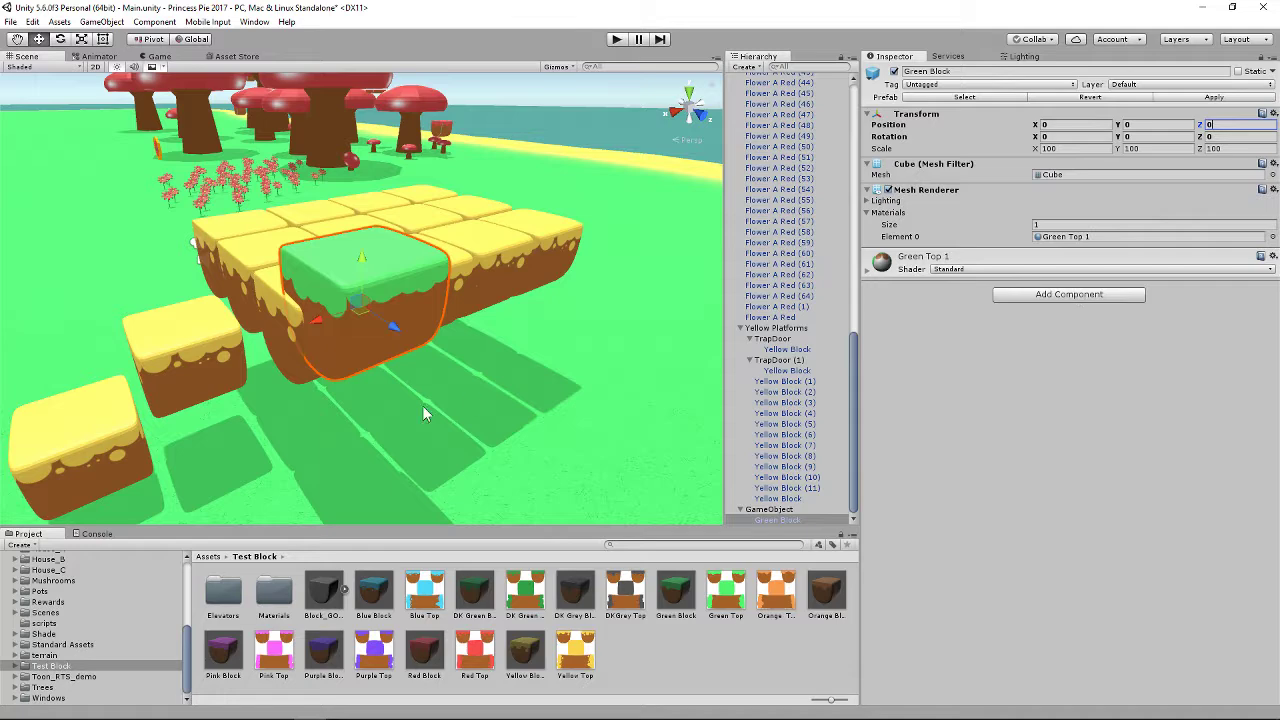
# Step: Move the child green block outward and down beside the yellow corner block, to about Y -0.787 and Z 0.943
pyautogui.keyDown('alt'); pyautogui.moveTo(458, 383); pyautogui.dragTo(373, 387); pyautogui.keyUp('alt')
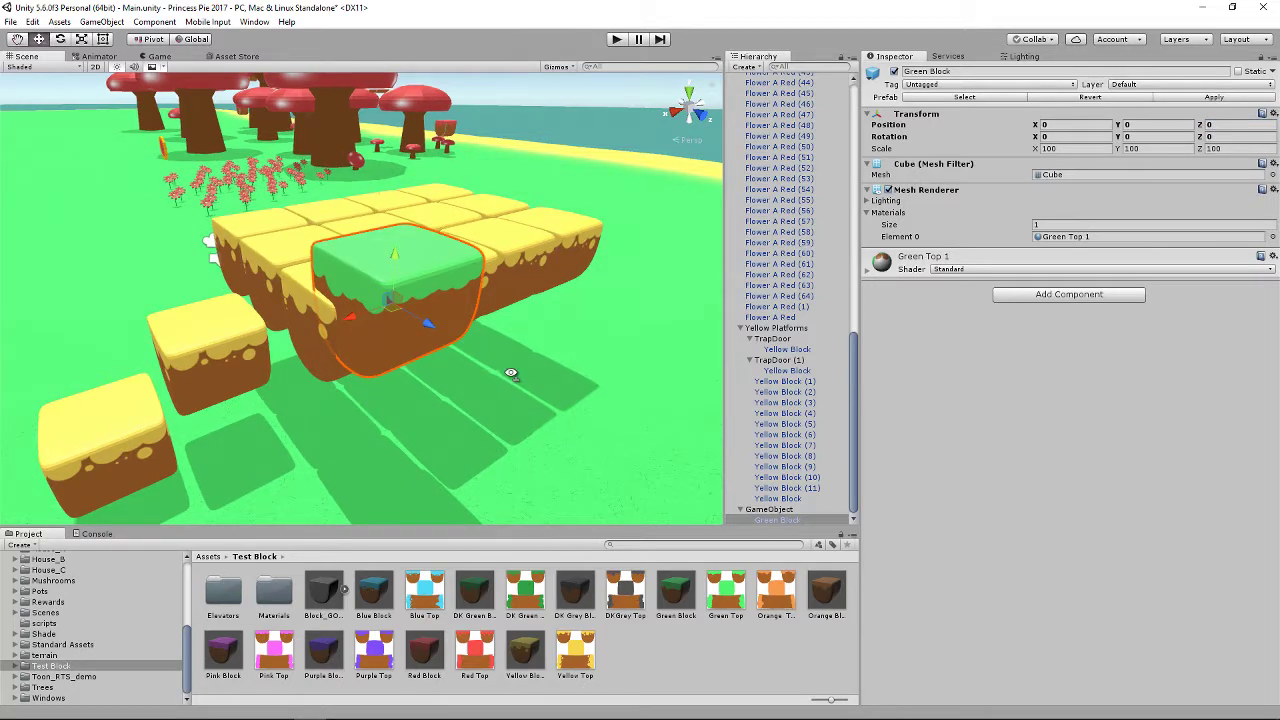
pyautogui.keyDown('alt'); pyautogui.moveTo(511, 373); pyautogui.dragTo(600, 374); pyautogui.keyUp('alt')
pyautogui.moveTo(600, 374); pyautogui.dragTo(594, 342, button='middle')
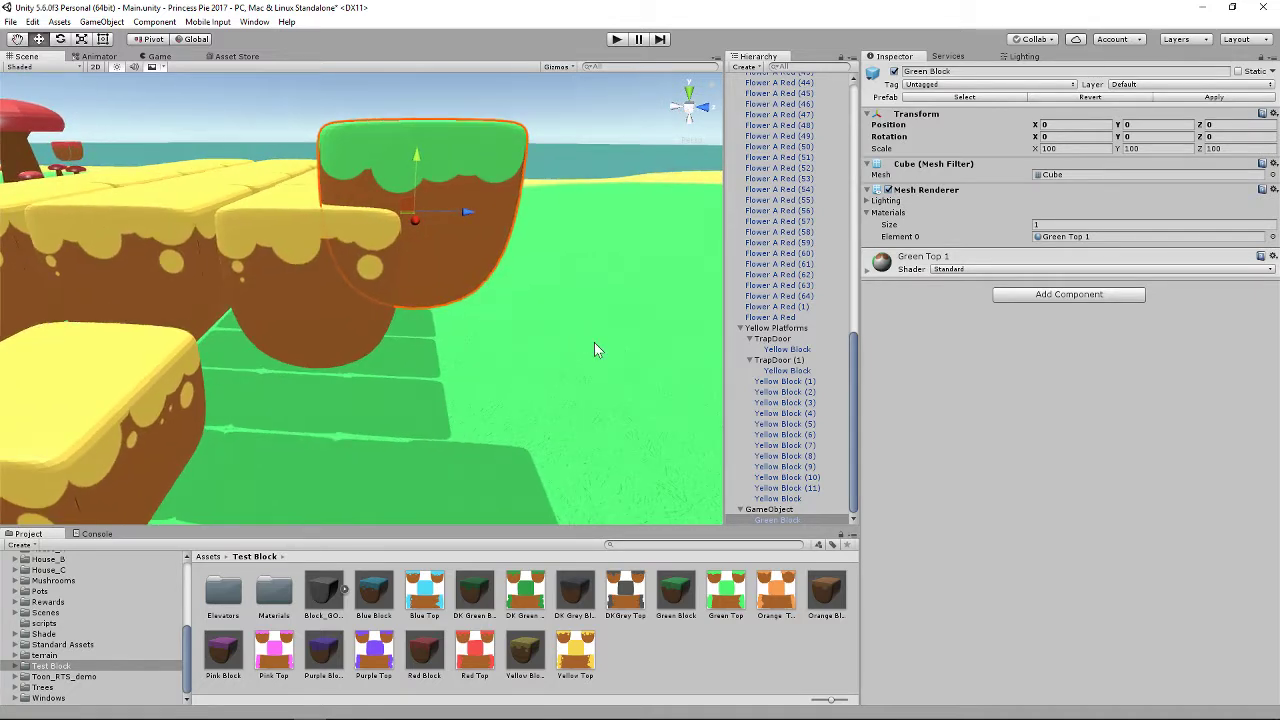
pyautogui.click(774, 510)
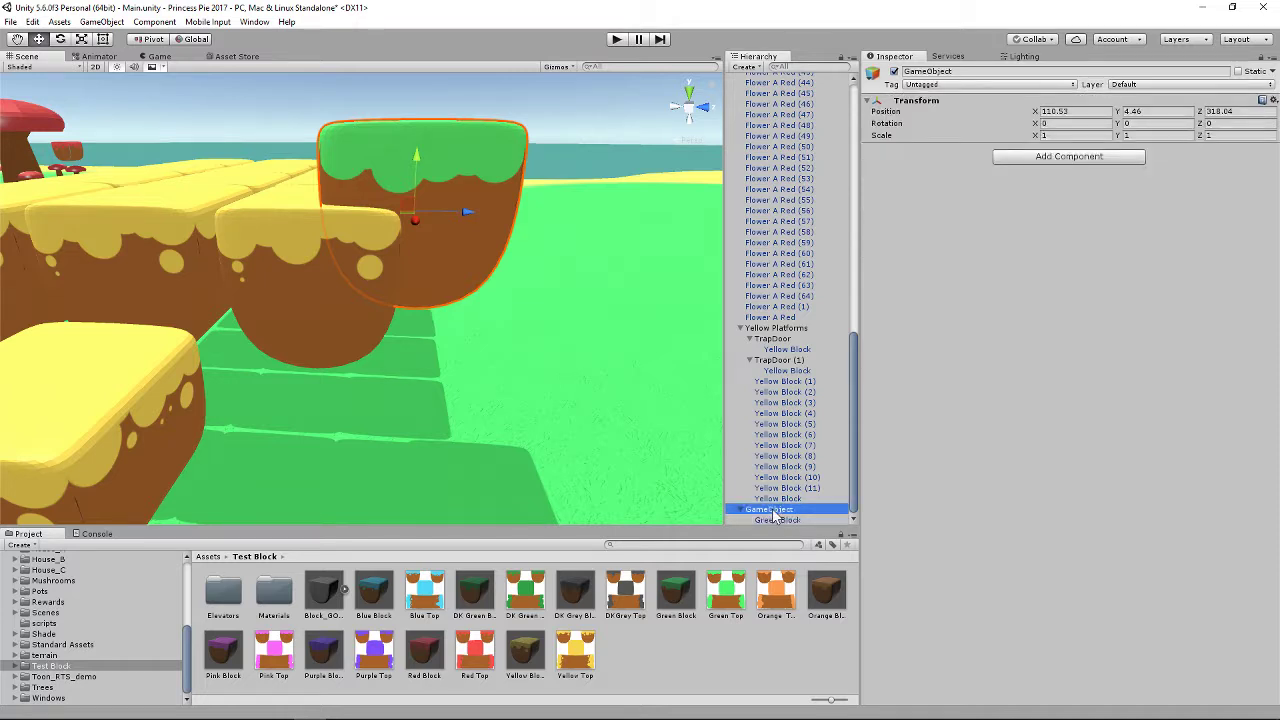
pyautogui.click(776, 521)
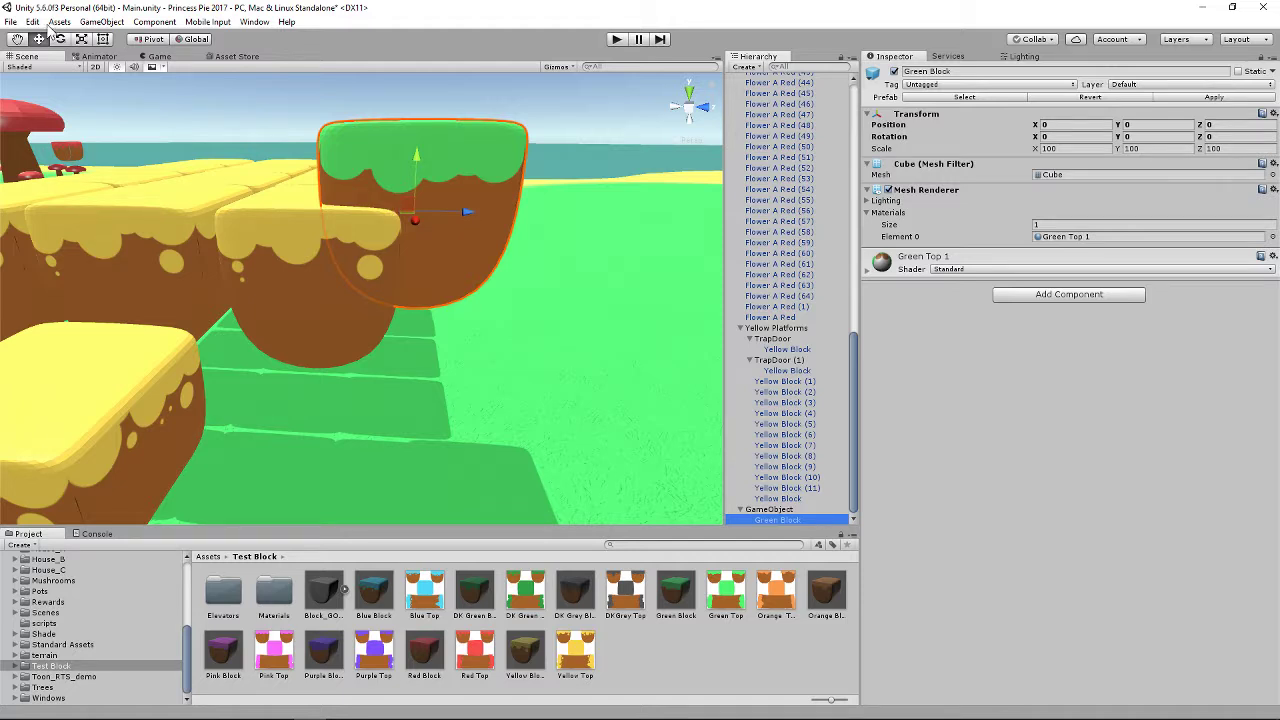
pyautogui.moveTo(466, 212); pyautogui.dragTo(536, 207)
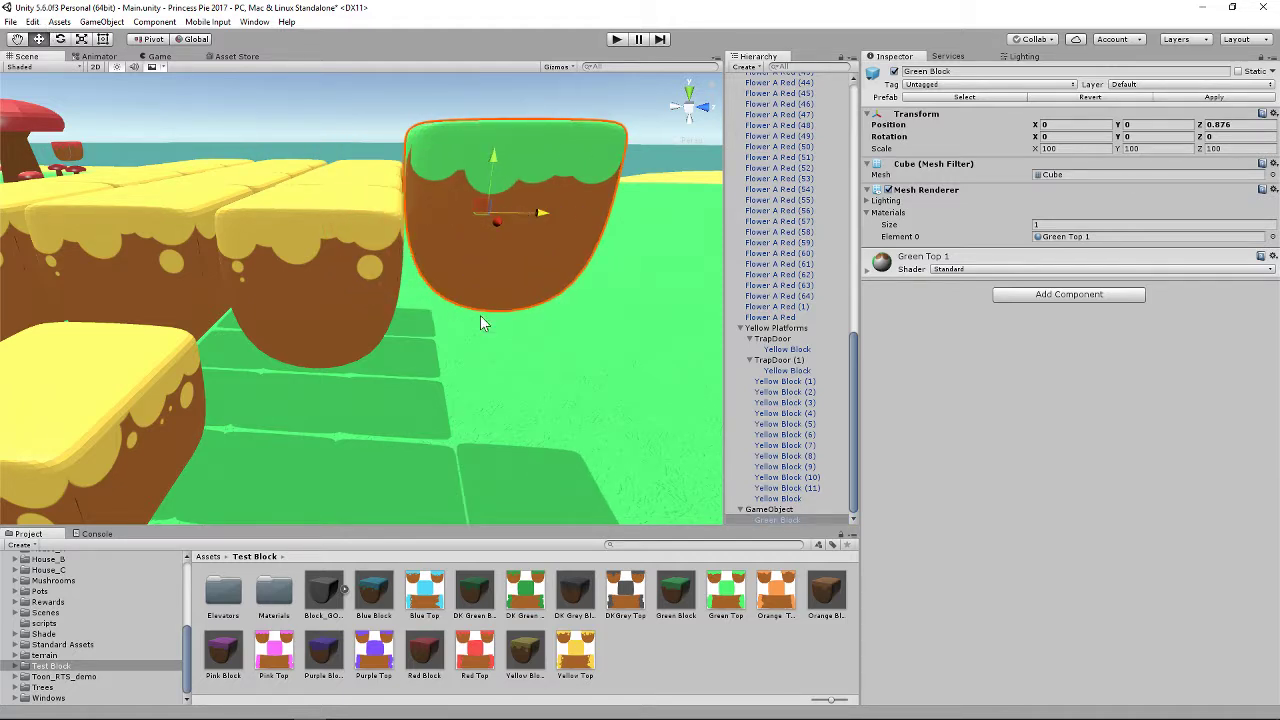
pyautogui.moveTo(491, 162); pyautogui.dragTo(490, 216)
pyautogui.moveTo(538, 275); pyautogui.dragTo(545, 275)
# Step: Align the green block sideways with the yellow corner block, at about X 0.06, using the top view
pyautogui.rightClick(688, 106)
pyautogui.click(716, 145)
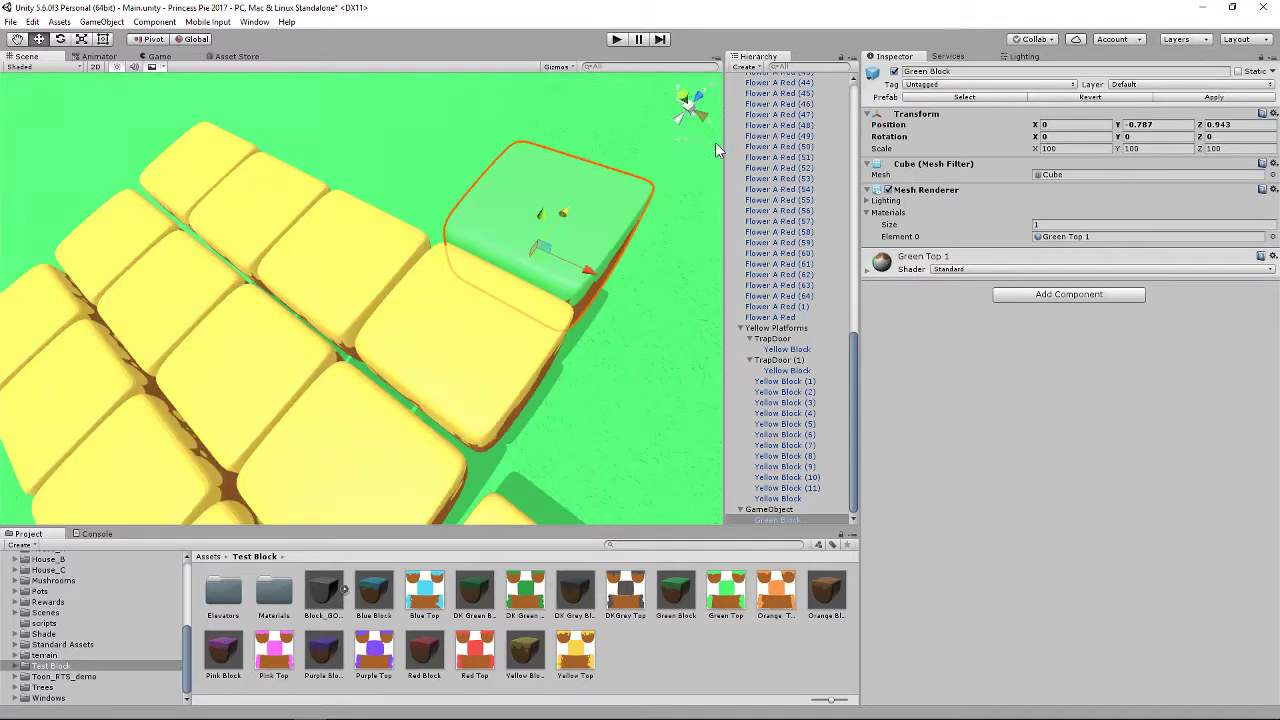
pyautogui.moveTo(576, 197); pyautogui.dragTo(581, 197)
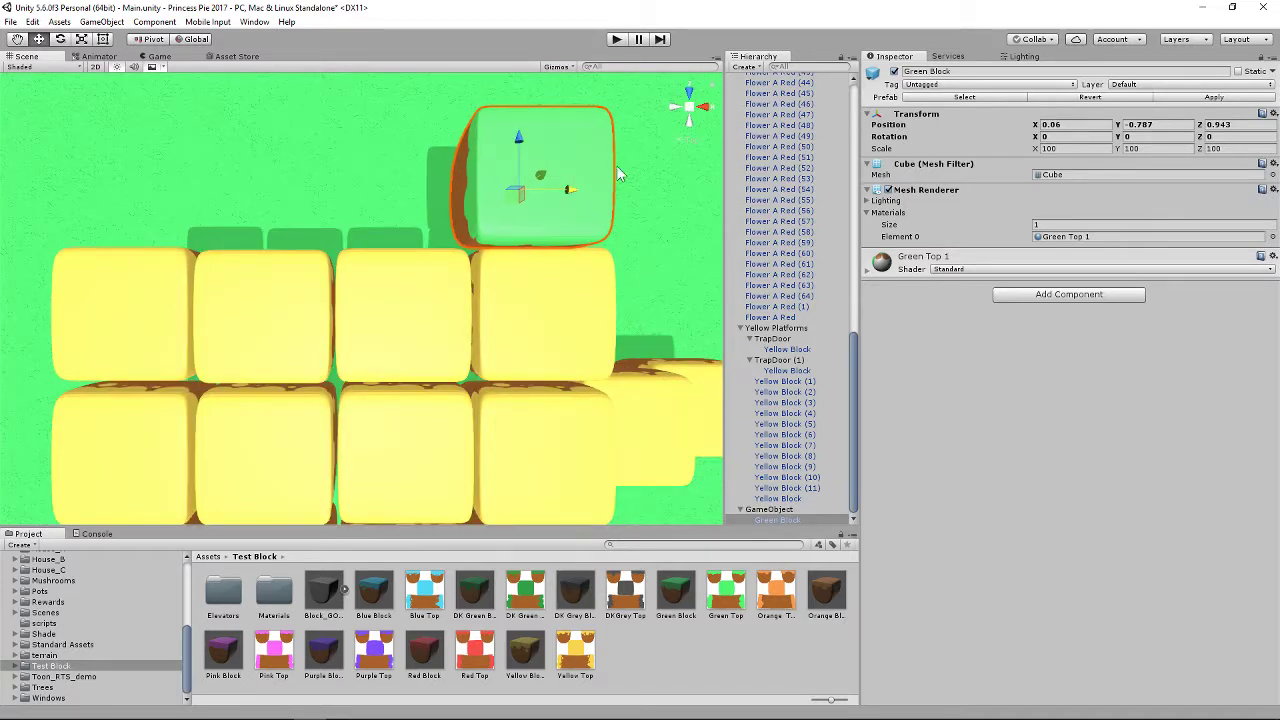
pyautogui.click(692, 144)
pyautogui.click(703, 262)
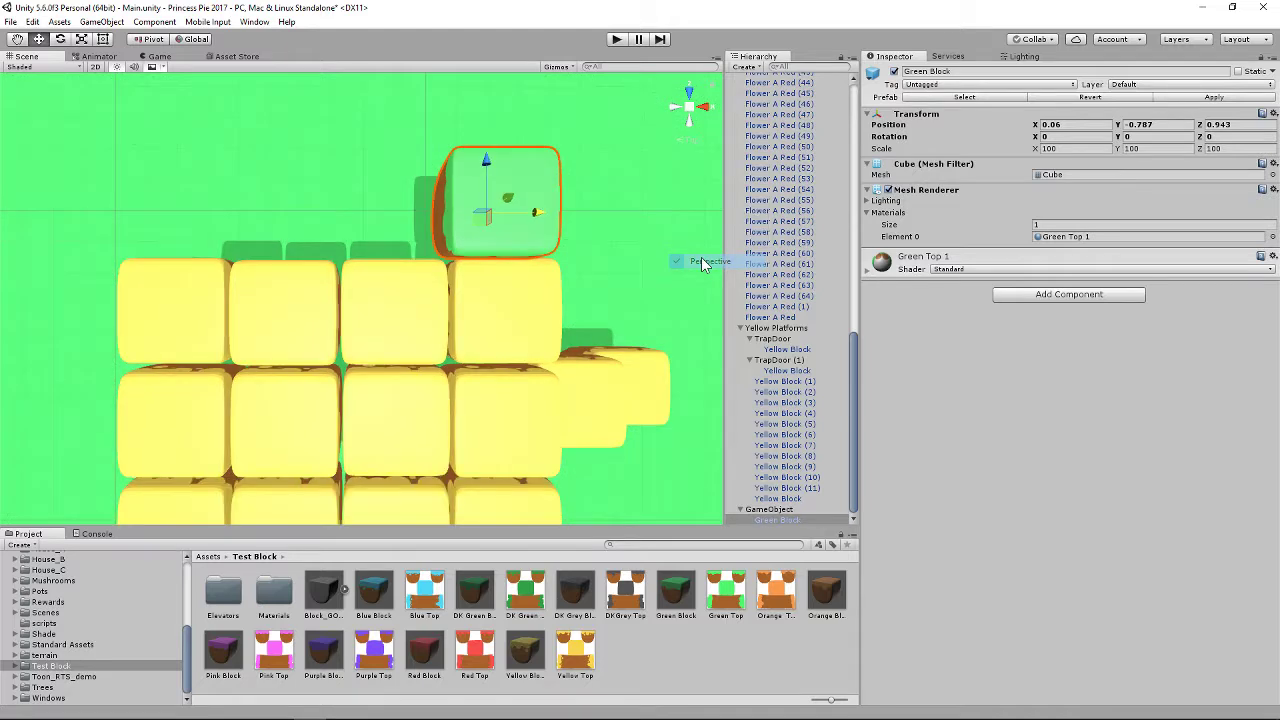
# Step: Restore the scene's perspective view and inspect how the green block meets the edge of the yellow corner block
pyautogui.rightClick(686, 116)
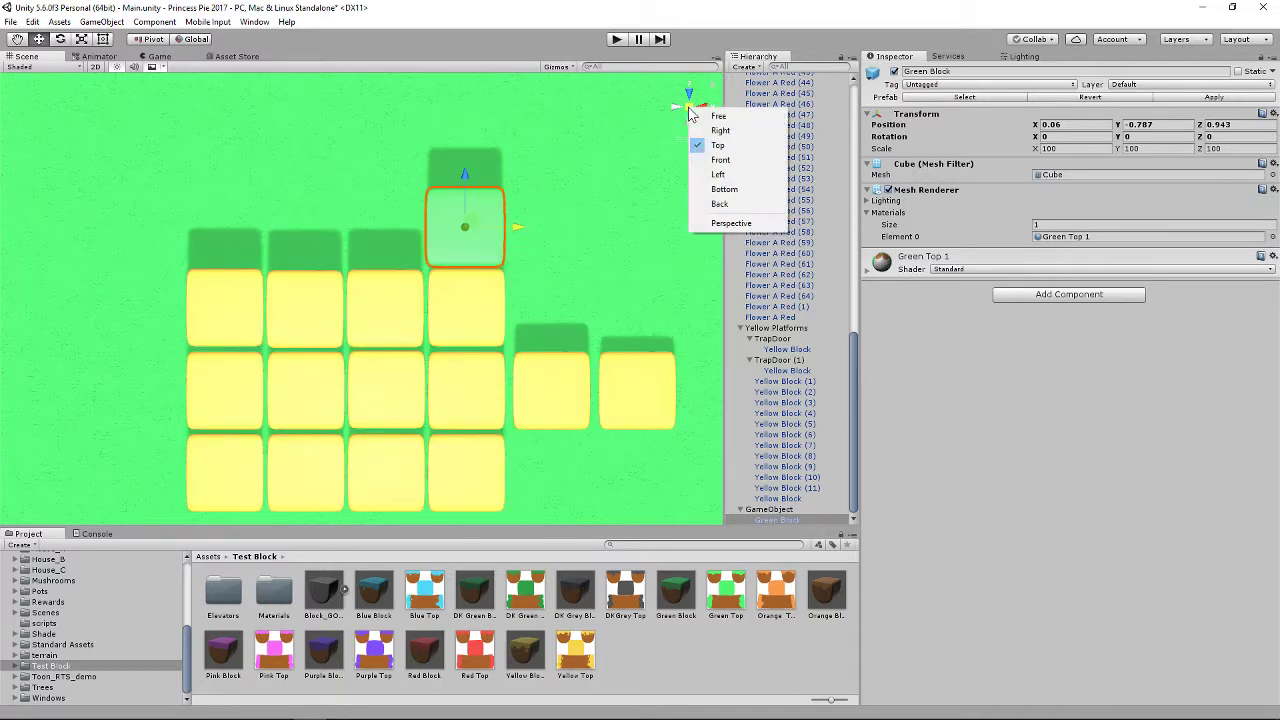
pyautogui.click(717, 127)
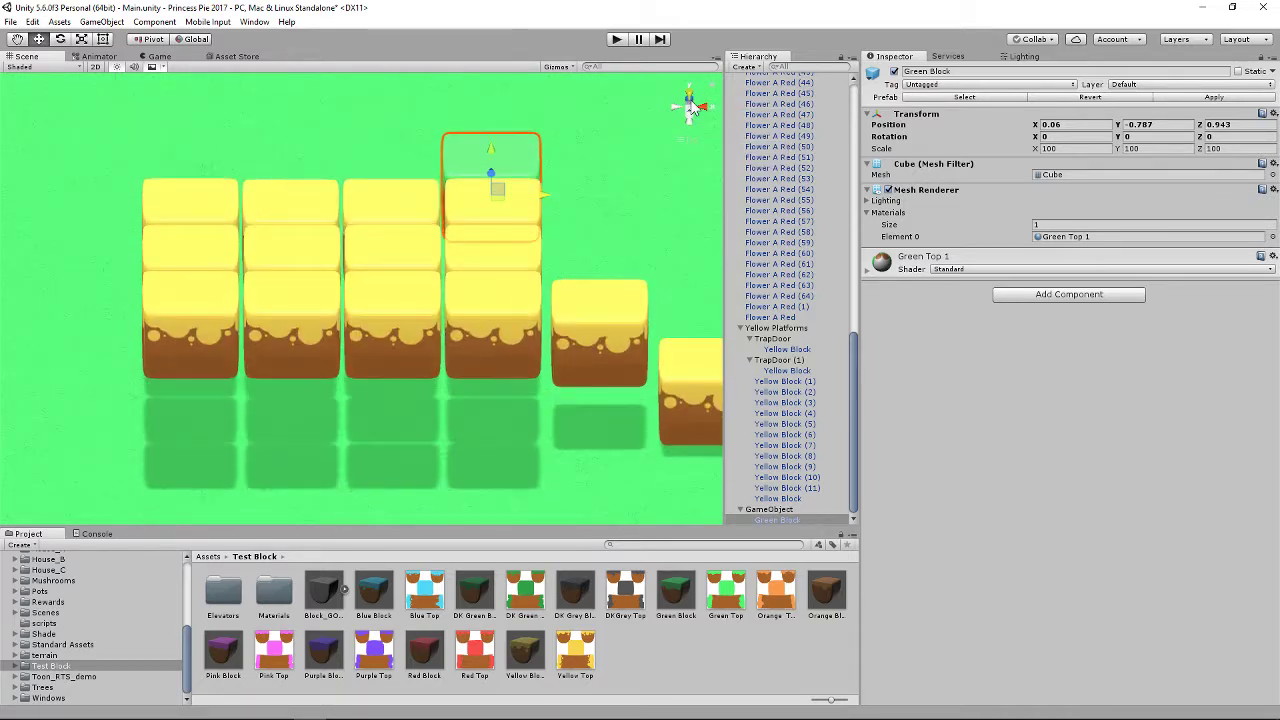
pyautogui.rightClick(689, 108)
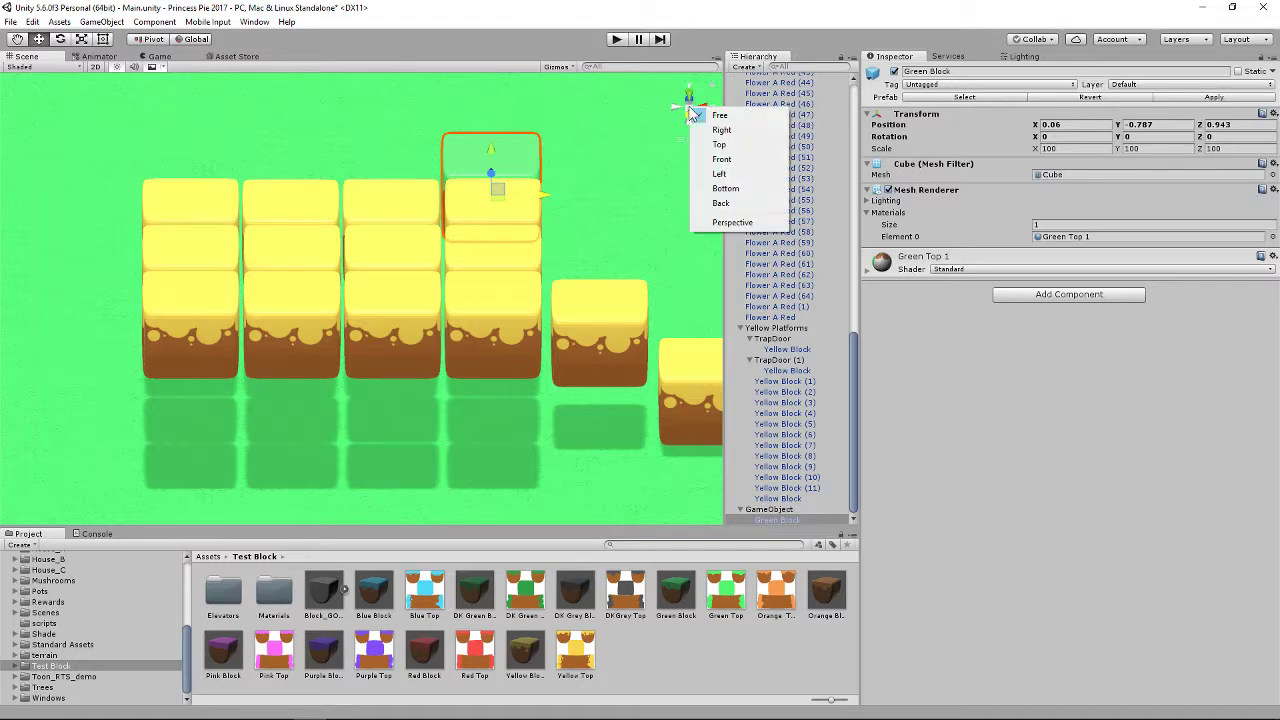
pyautogui.click(727, 224)
pyautogui.moveTo(602, 284); pyautogui.dragTo(470, 290, button='middle')
pyautogui.keyDown('alt'); pyautogui.moveTo(470, 290); pyautogui.dragTo(414, 314); pyautogui.keyUp('alt')
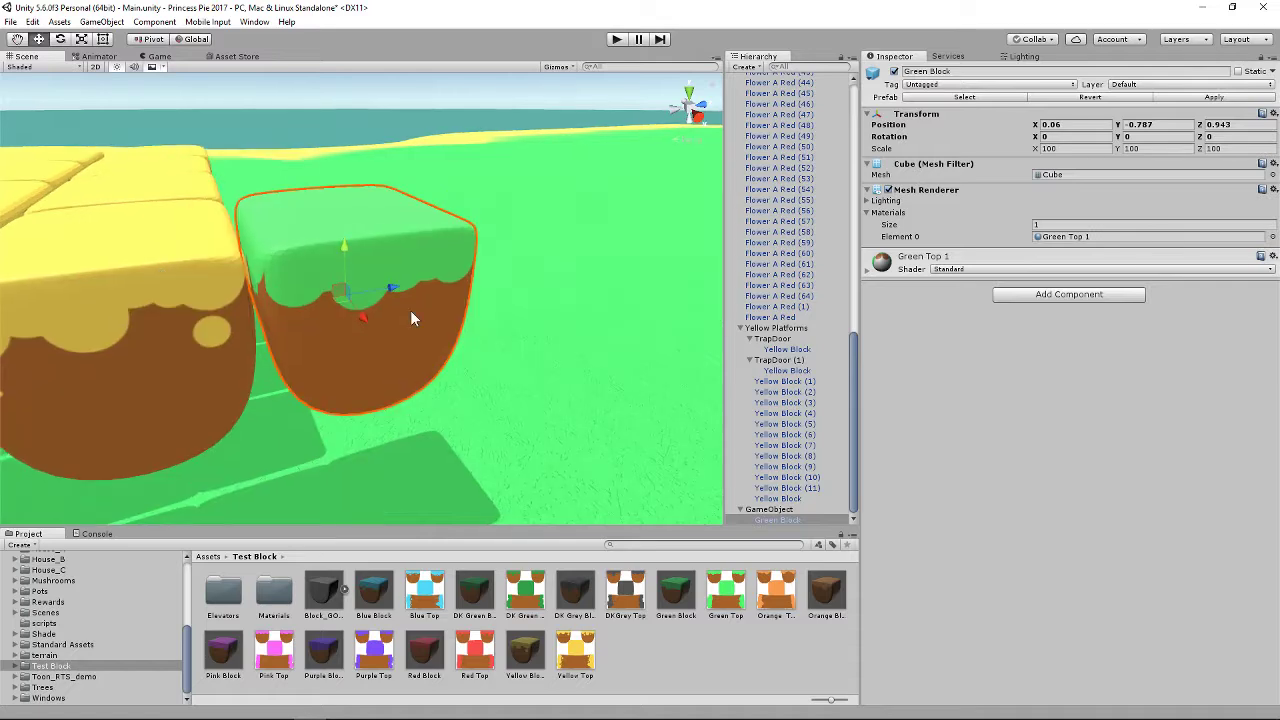
pyautogui.scroll(-3, 370, 330)
pyautogui.moveTo(316, 329); pyautogui.dragTo(278, 306, button='middle')
pyautogui.keyDown('alt'); pyautogui.moveTo(555, 328); pyautogui.dragTo(376, 265); pyautogui.keyUp('alt')
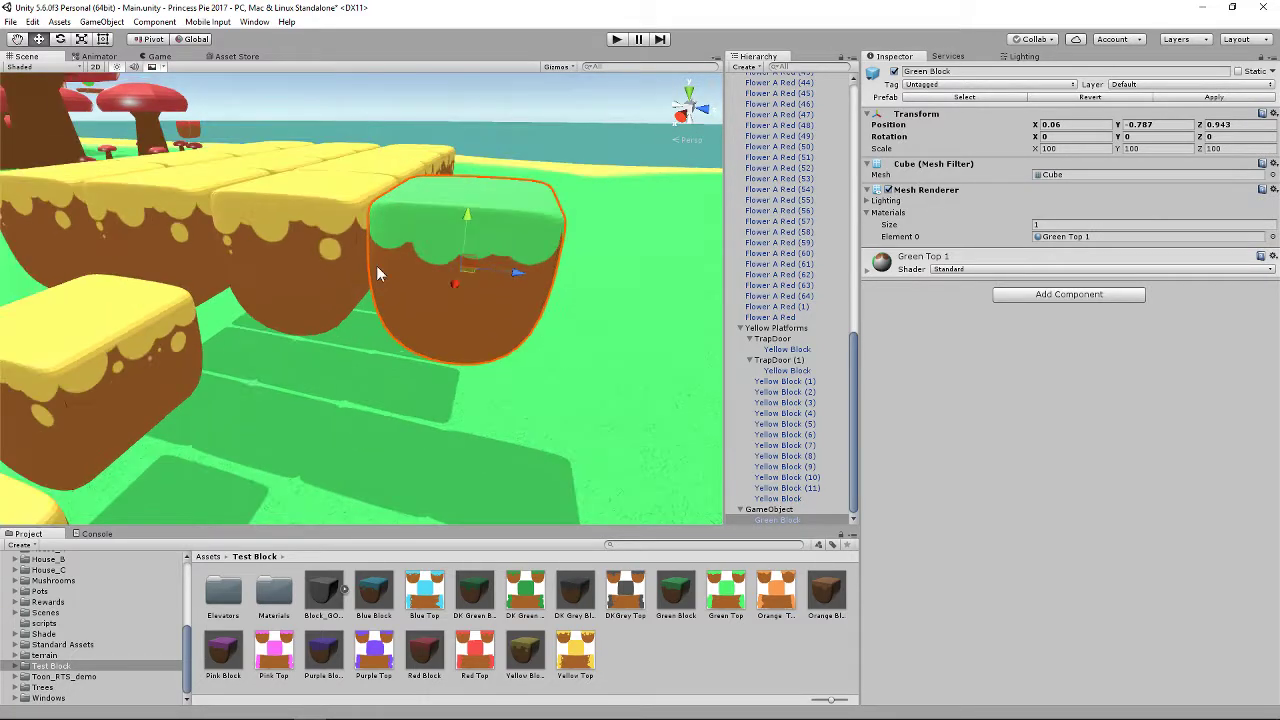
# Step: Rename the empty parent object as TrapDoorHinge
pyautogui.click(772, 509)
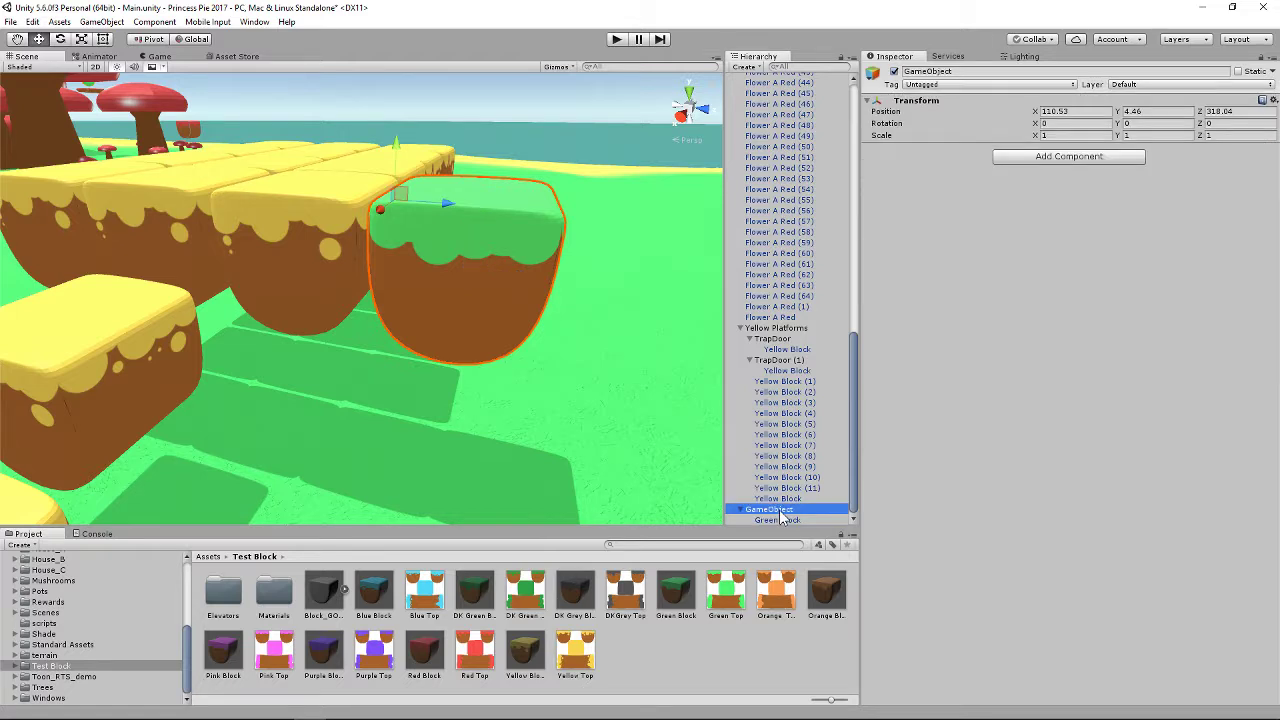
pyautogui.click(962, 71)
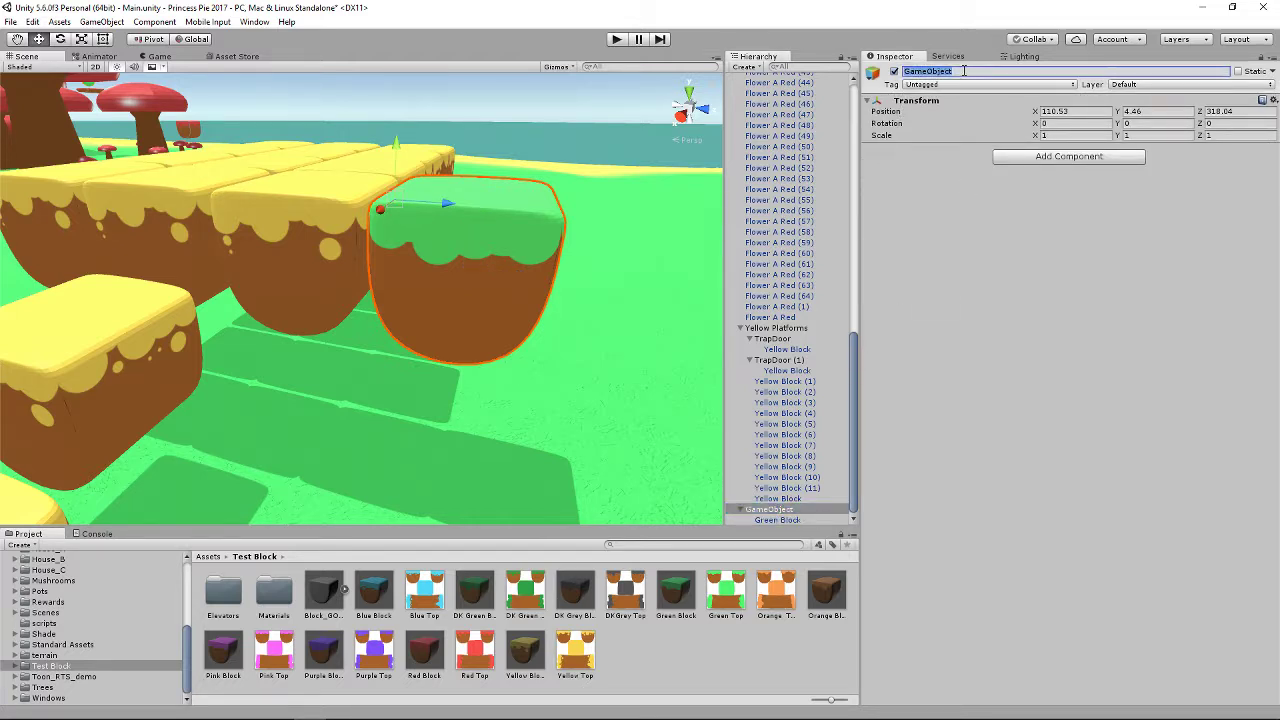
pyautogui.write('TrapDoorHinge')
pyautogui.press('Return')
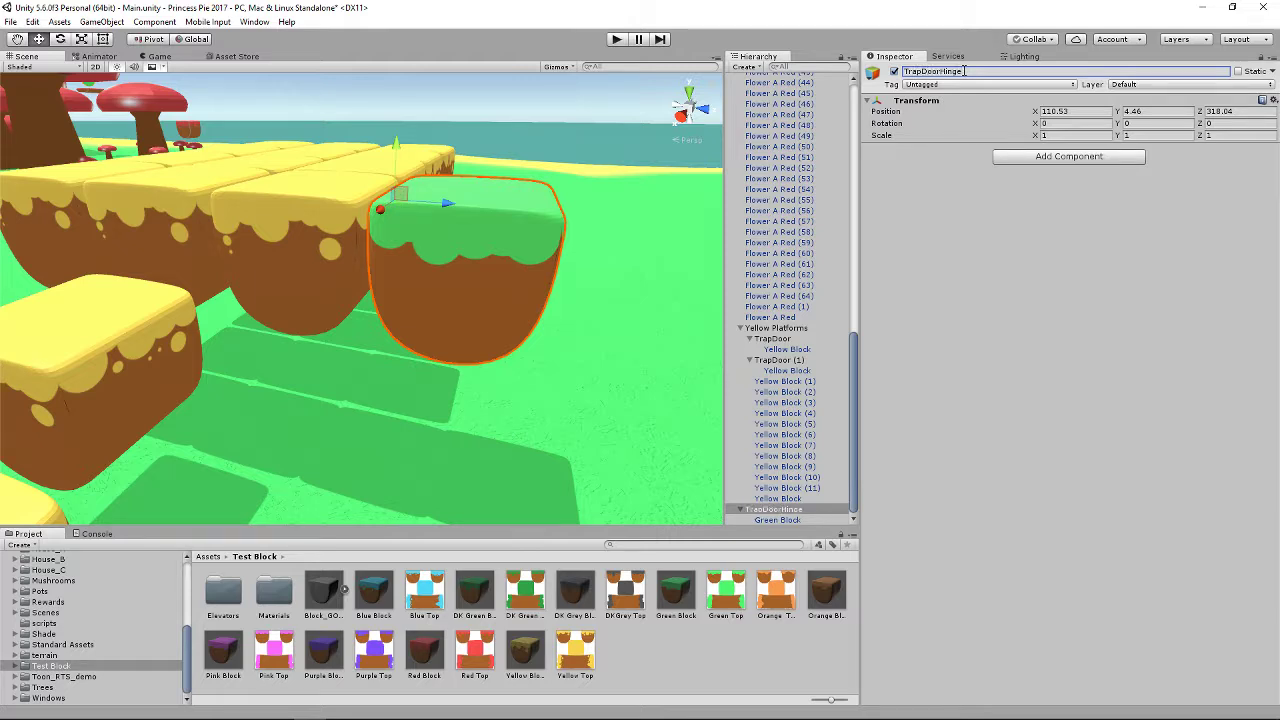
# Step: Test the hinge by rotating TrapDoorHinge slightly about its X axis, and reset its X rotation to 0
pyautogui.click(62, 39)
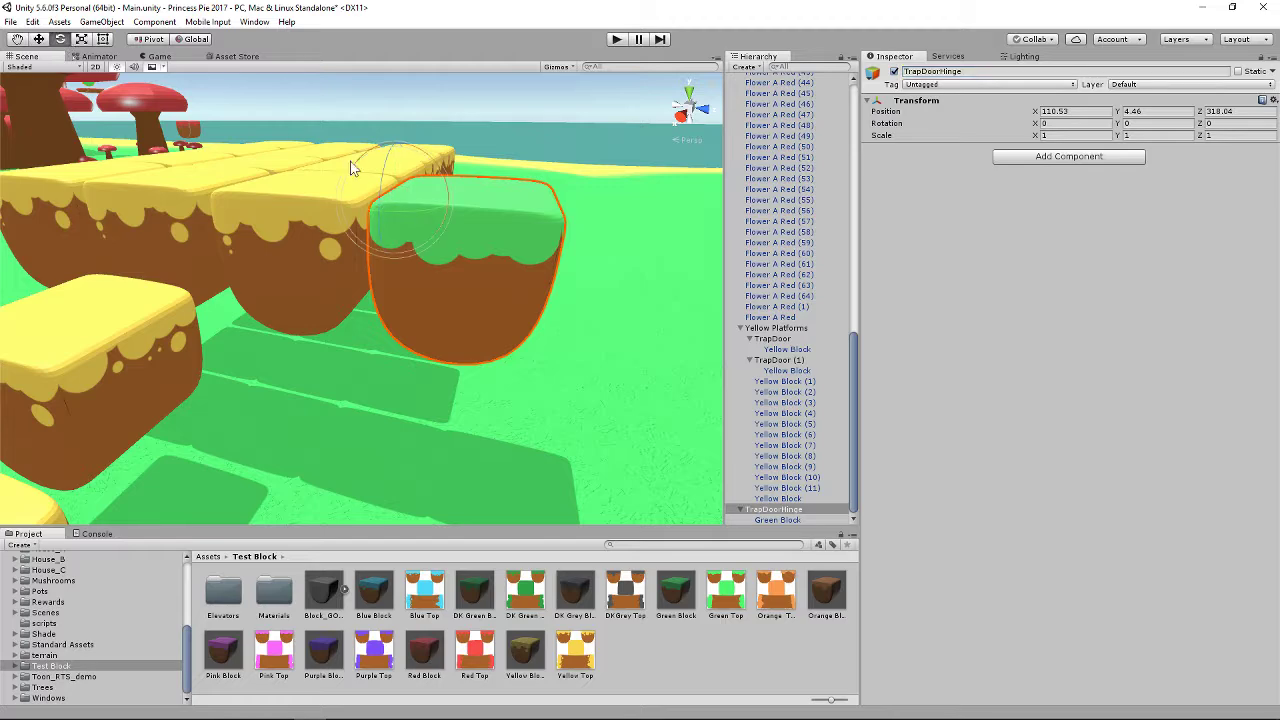
pyautogui.keyDown('alt'); pyautogui.moveTo(660, 366); pyautogui.dragTo(617, 391); pyautogui.keyUp('alt')
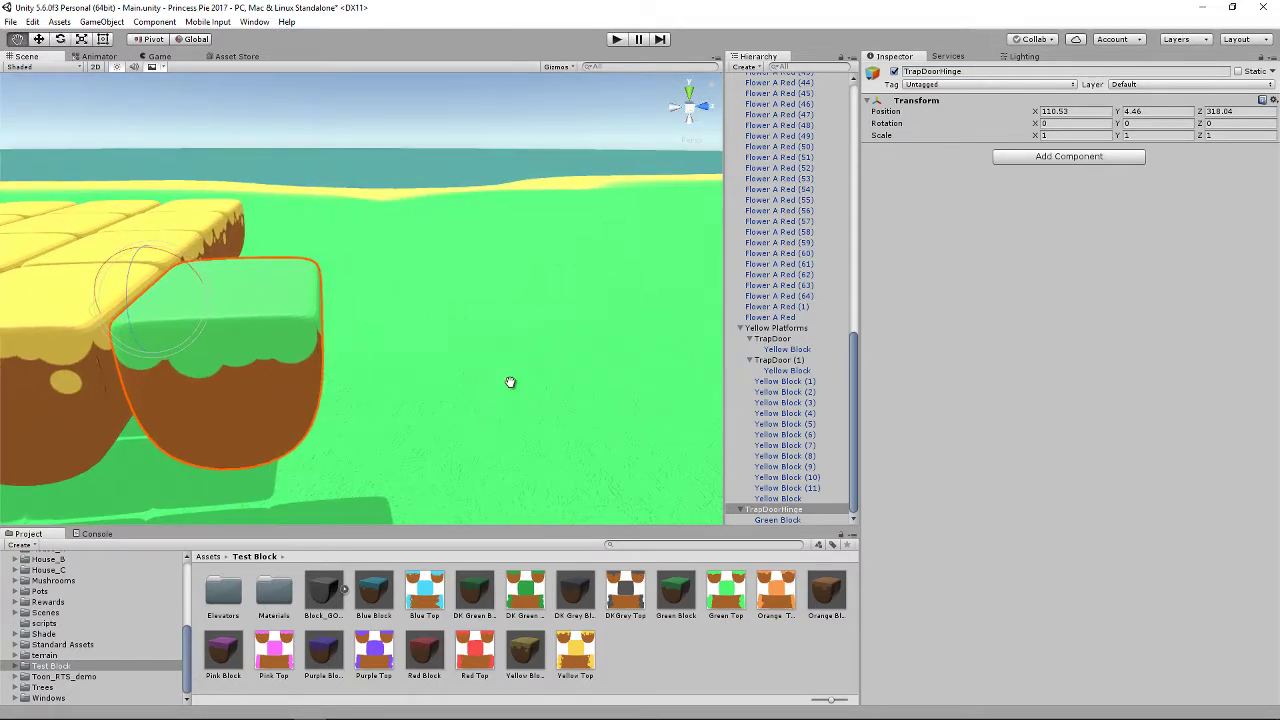
pyautogui.keyDown('alt'); pyautogui.moveTo(511, 383); pyautogui.dragTo(366, 282); pyautogui.keyUp('alt')
pyautogui.moveTo(357, 335); pyautogui.dragTo(402, 305)
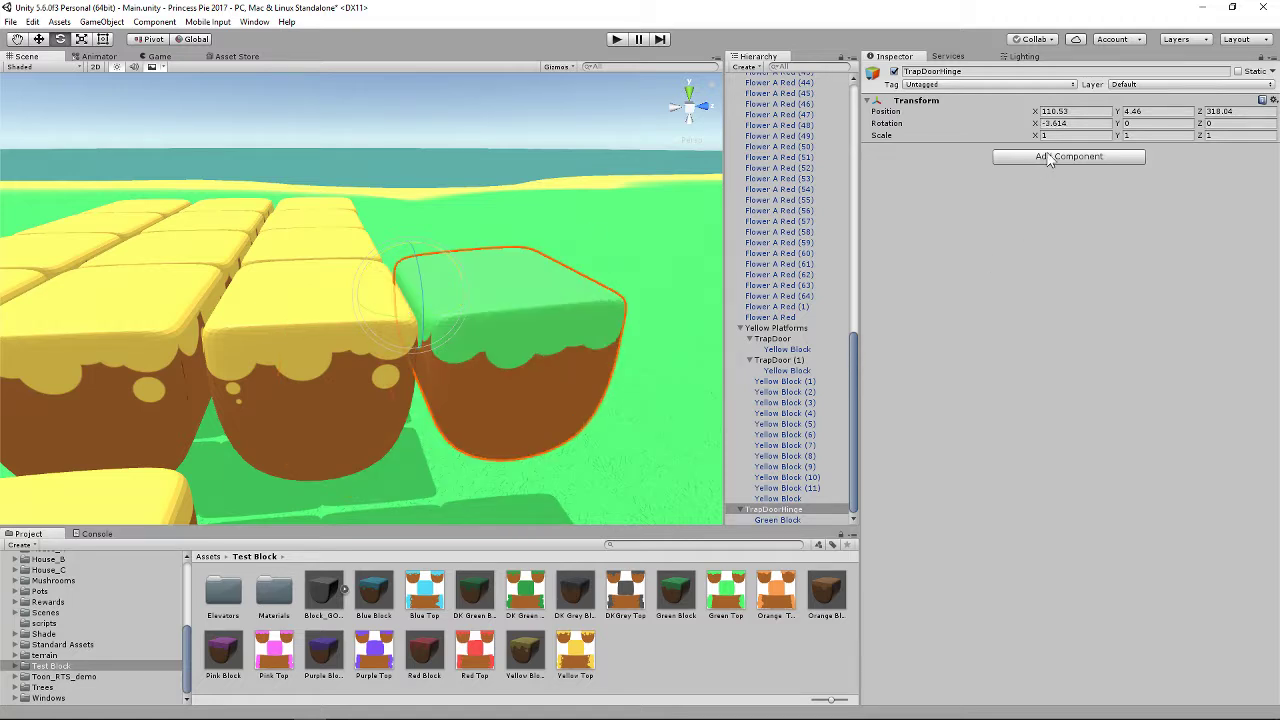
pyautogui.click(1063, 124)
pyautogui.write('0')
pyautogui.click(528, 326)
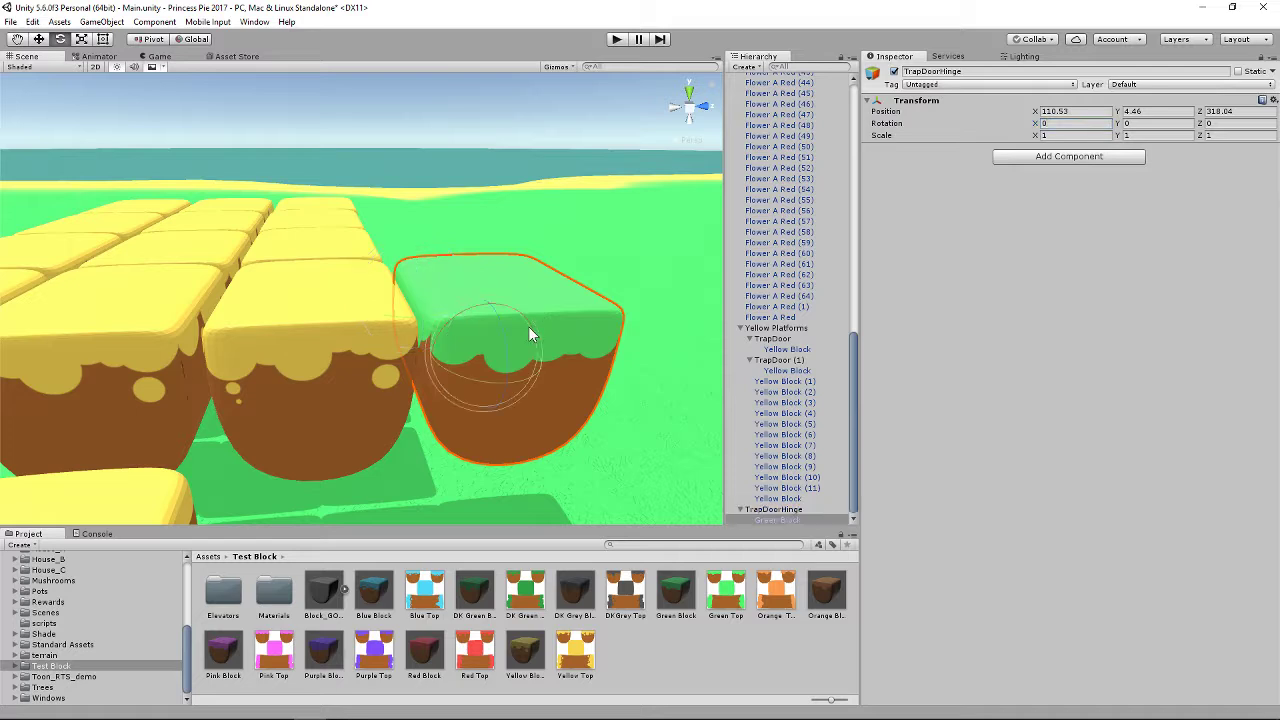
# Step: Add a Mesh Collider component to the child Green Block
pyautogui.click(780, 519)
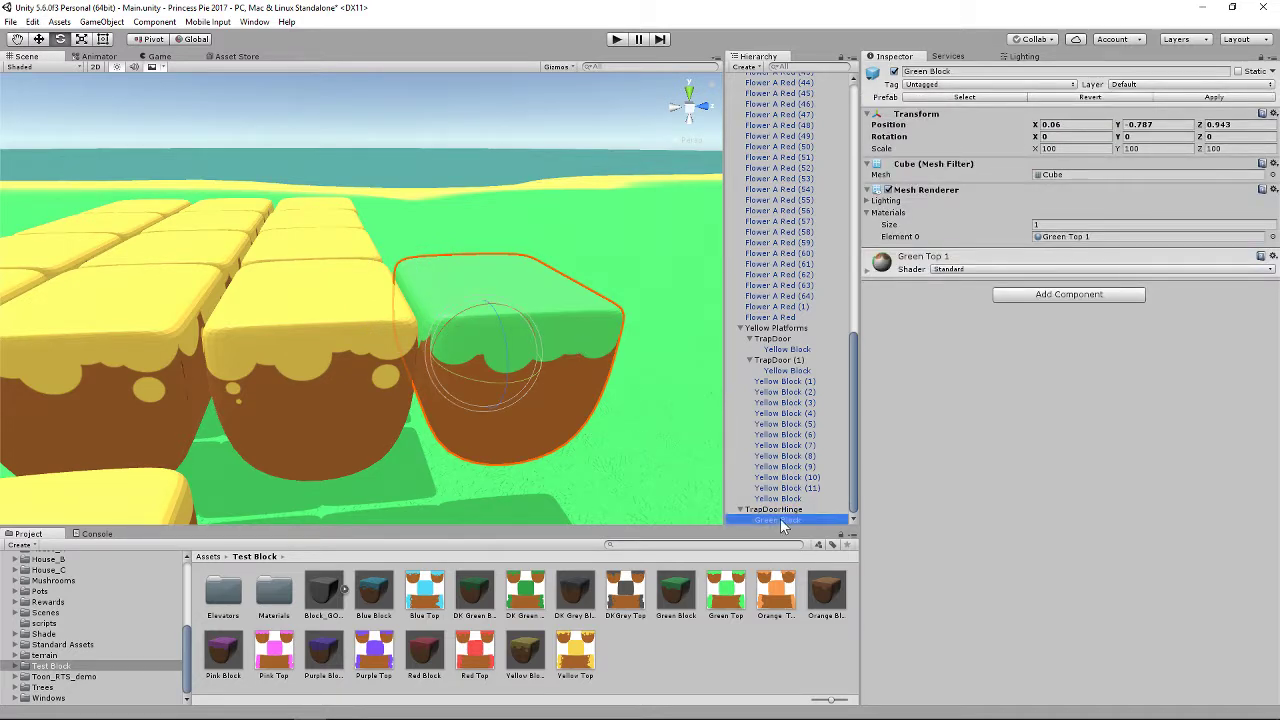
pyautogui.click(1011, 295)
pyautogui.click(1020, 373)
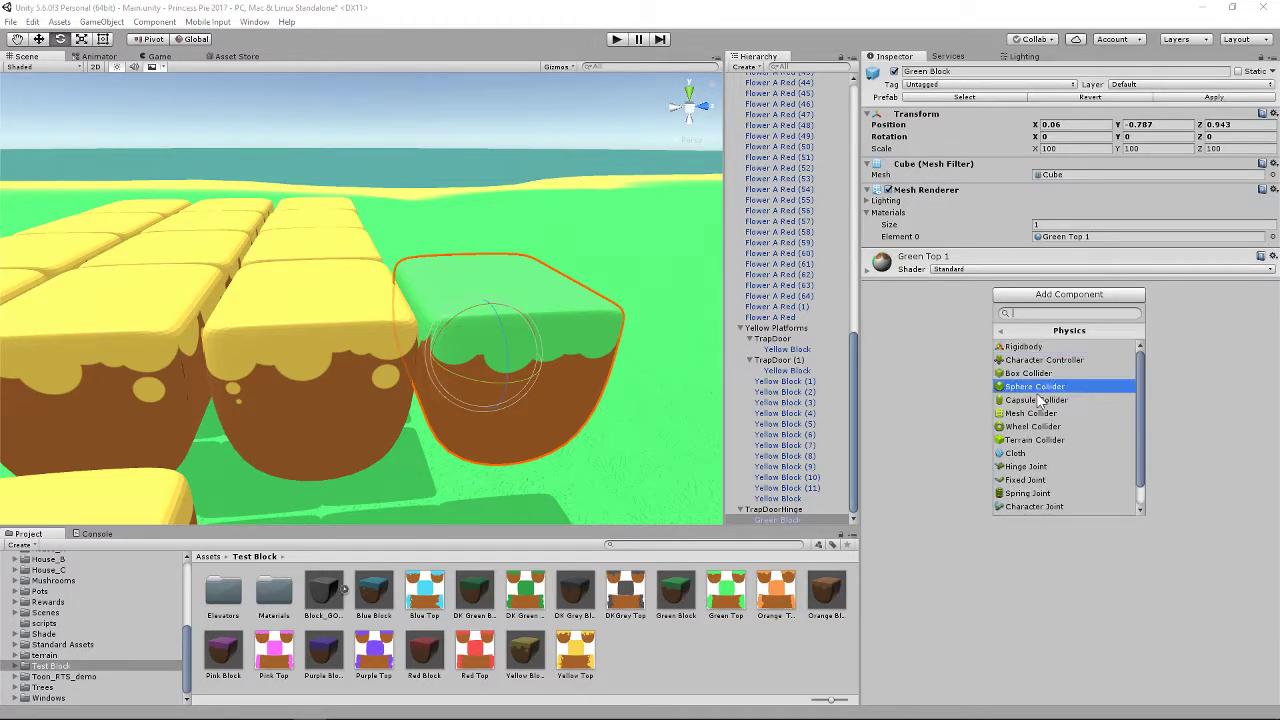
pyautogui.click(1040, 413)
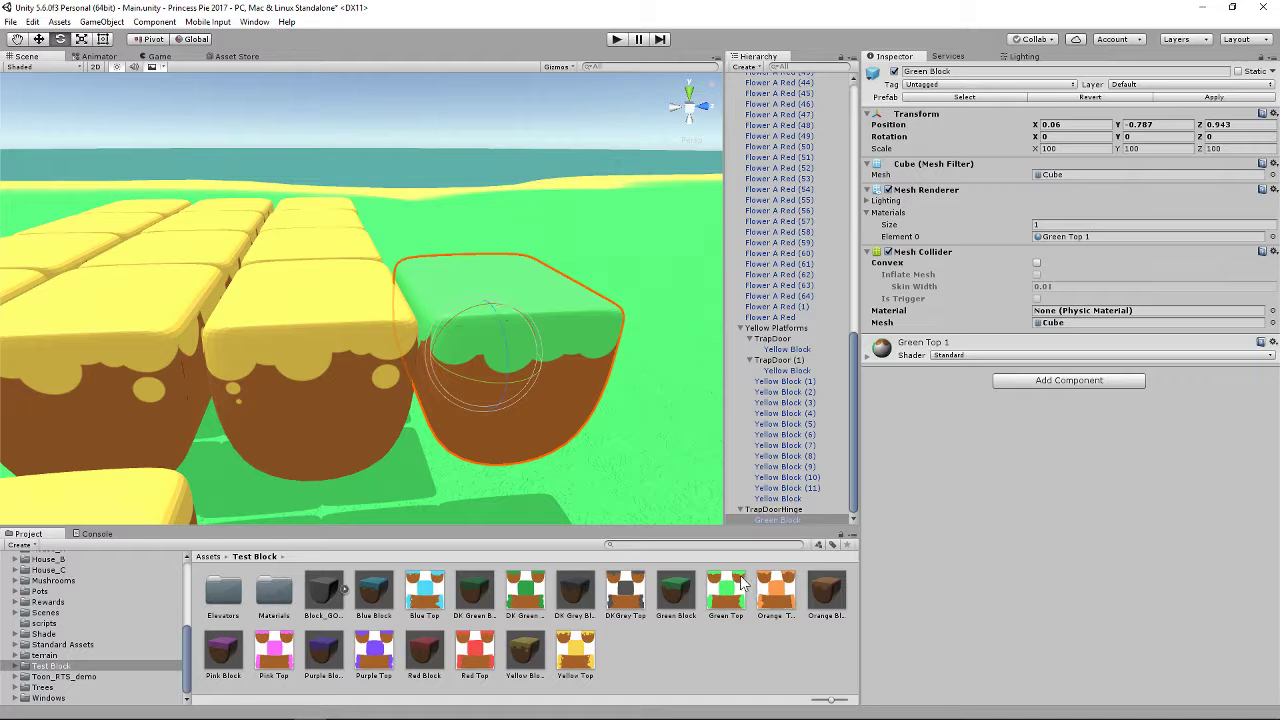
# Step: Add a Box Collider component to TrapDoorHinge and make it a trigger
pyautogui.click(781, 510)
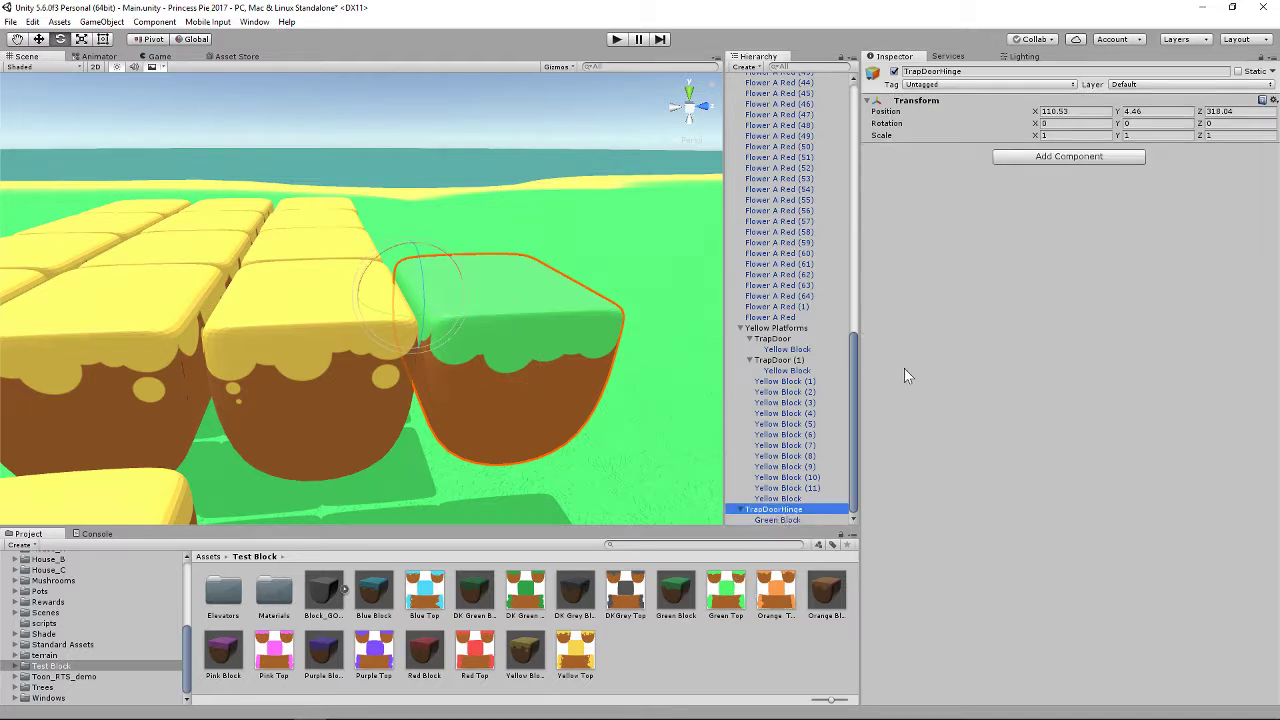
pyautogui.click(1041, 158)
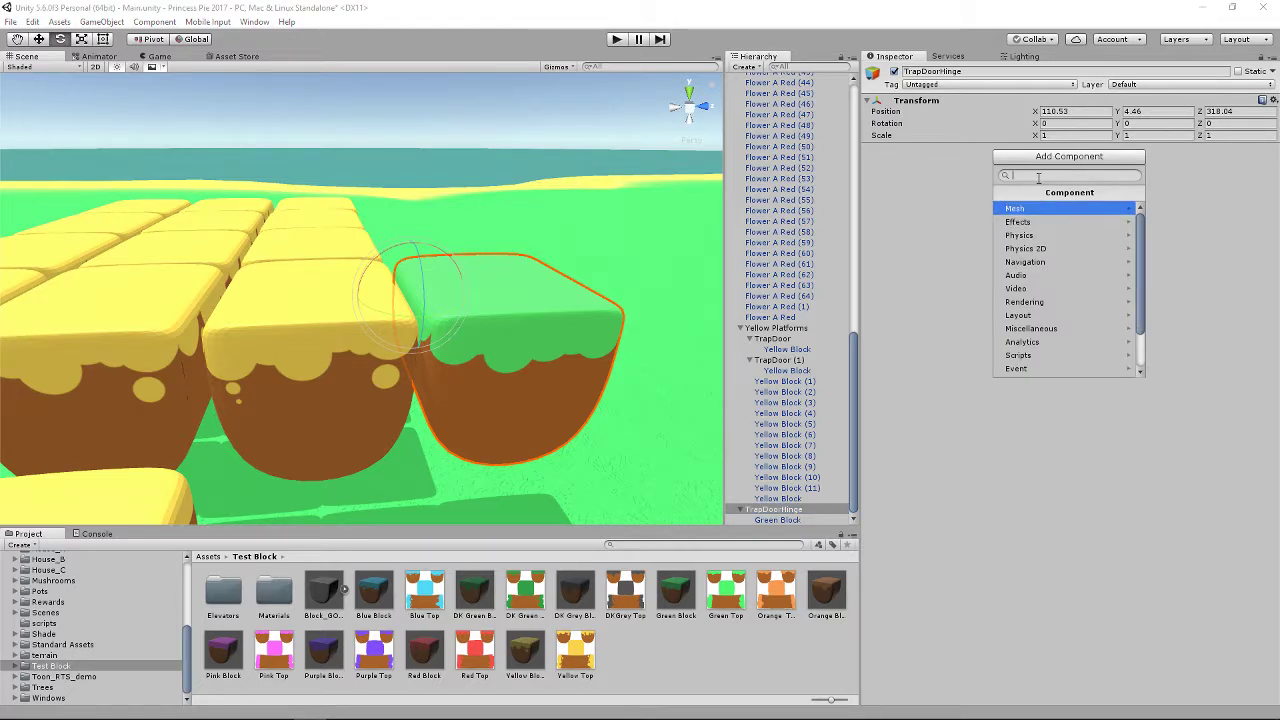
pyautogui.write('box')
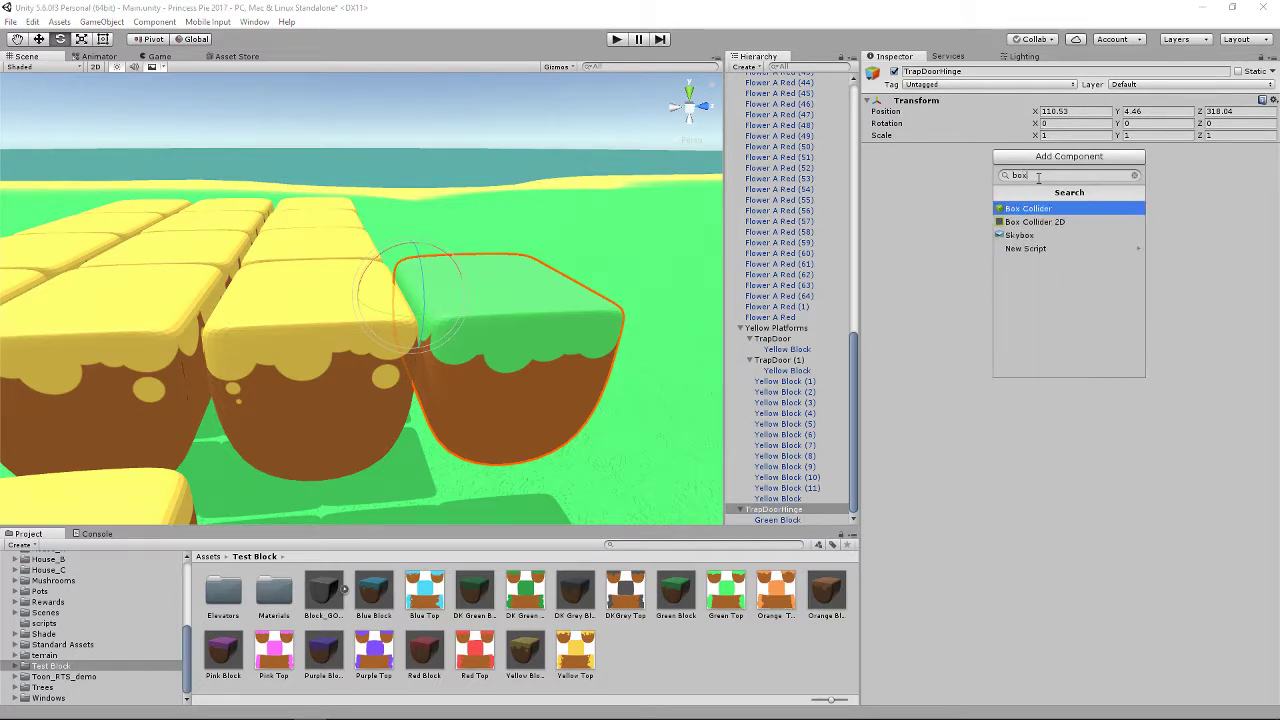
pyautogui.click(1028, 208)
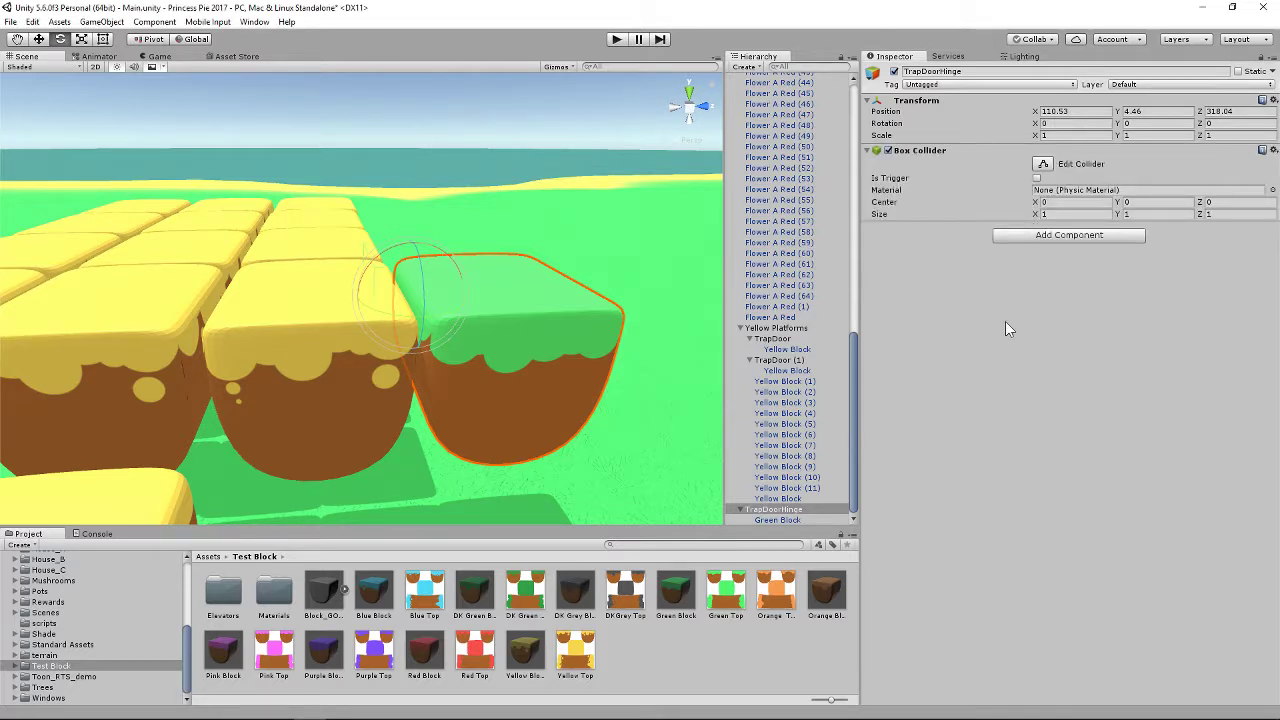
pyautogui.click(1043, 165)
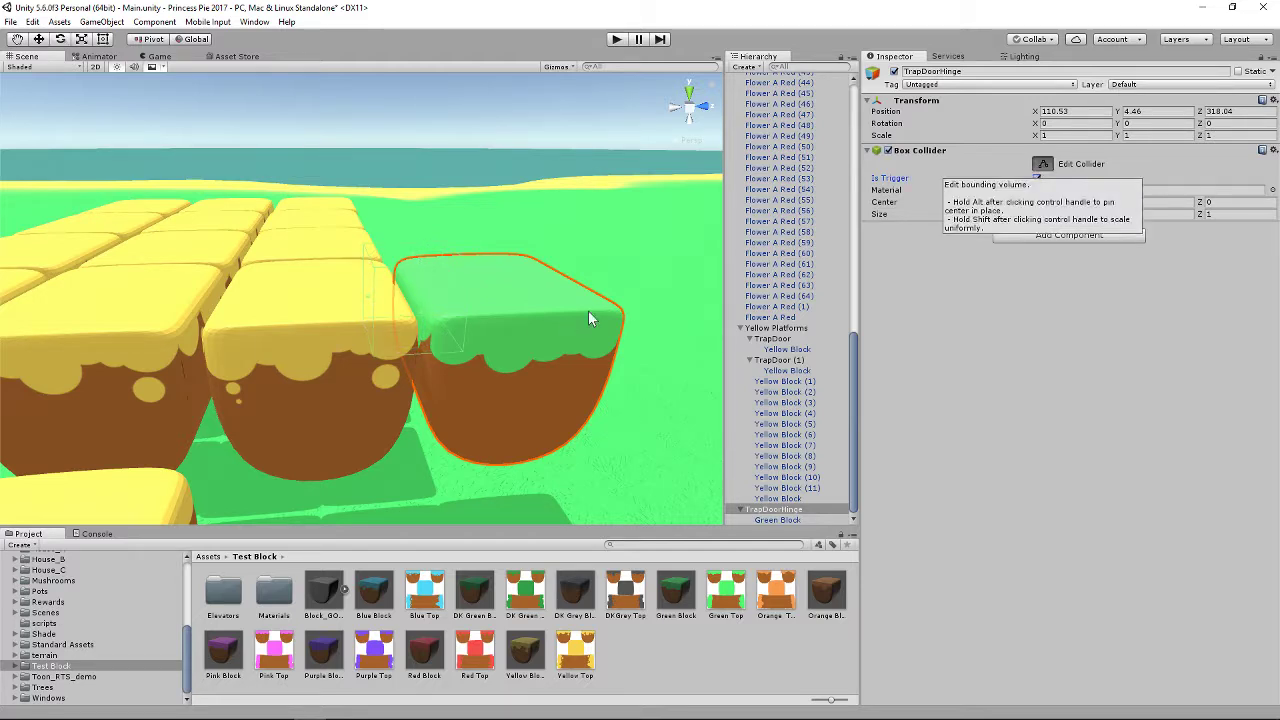
# Step: Reshape TrapDoorHinge's box collider in the scene to about 1.49 on X and 0.53 on Z, shifted over the green block
pyautogui.scroll(5, 588, 318)
pyautogui.scroll(-4, 514, 366)
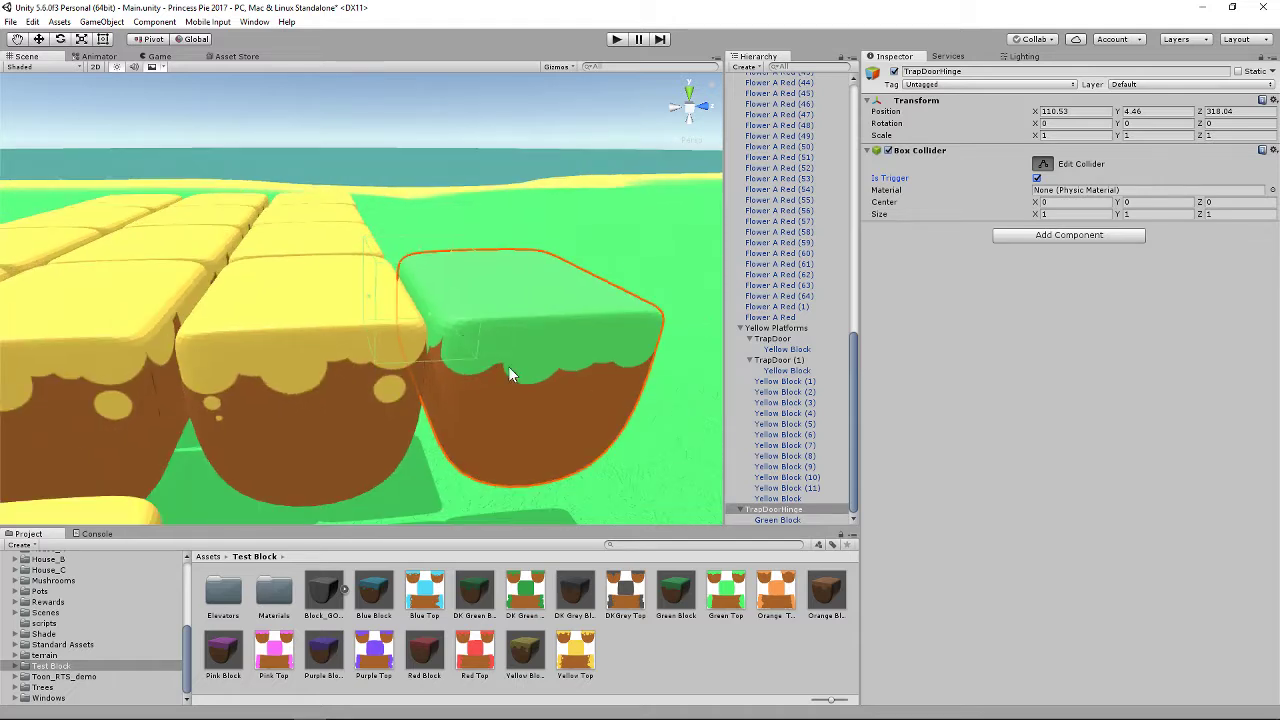
pyautogui.keyDown('alt'); pyautogui.moveTo(483, 347); pyautogui.dragTo(312, 345); pyautogui.keyUp('alt')
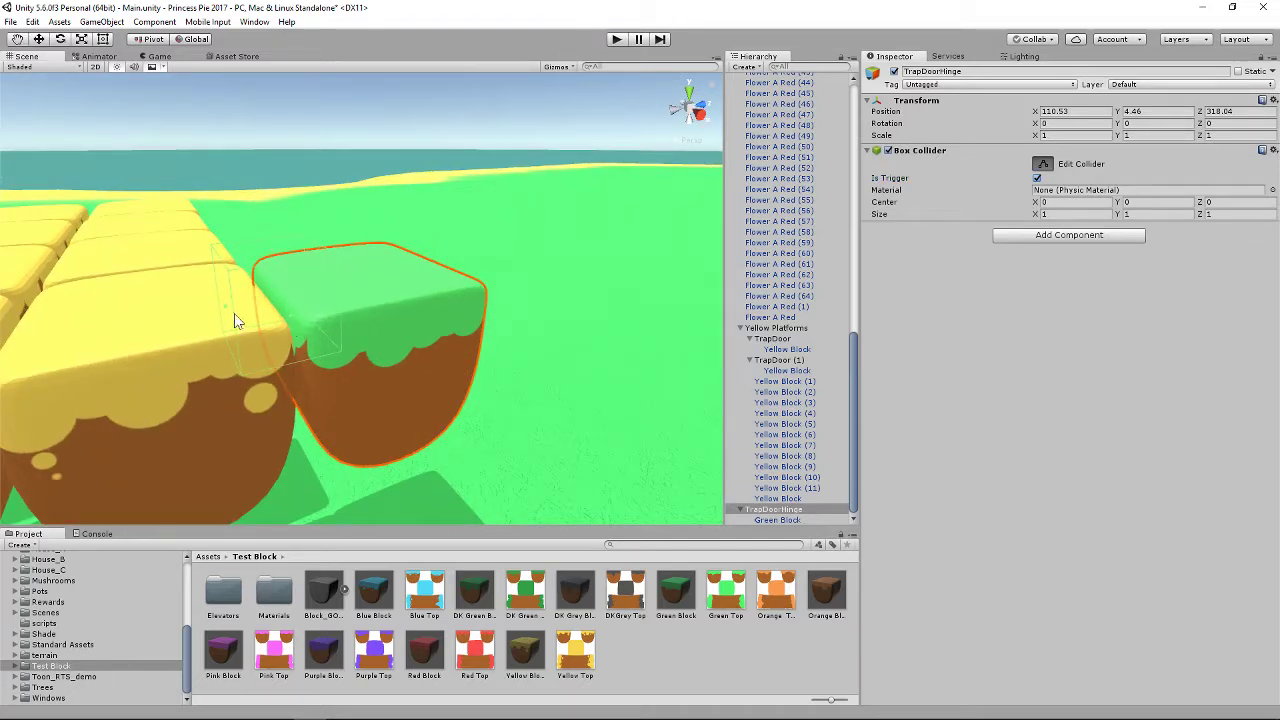
pyautogui.click(322, 287)
pyautogui.click(797, 512)
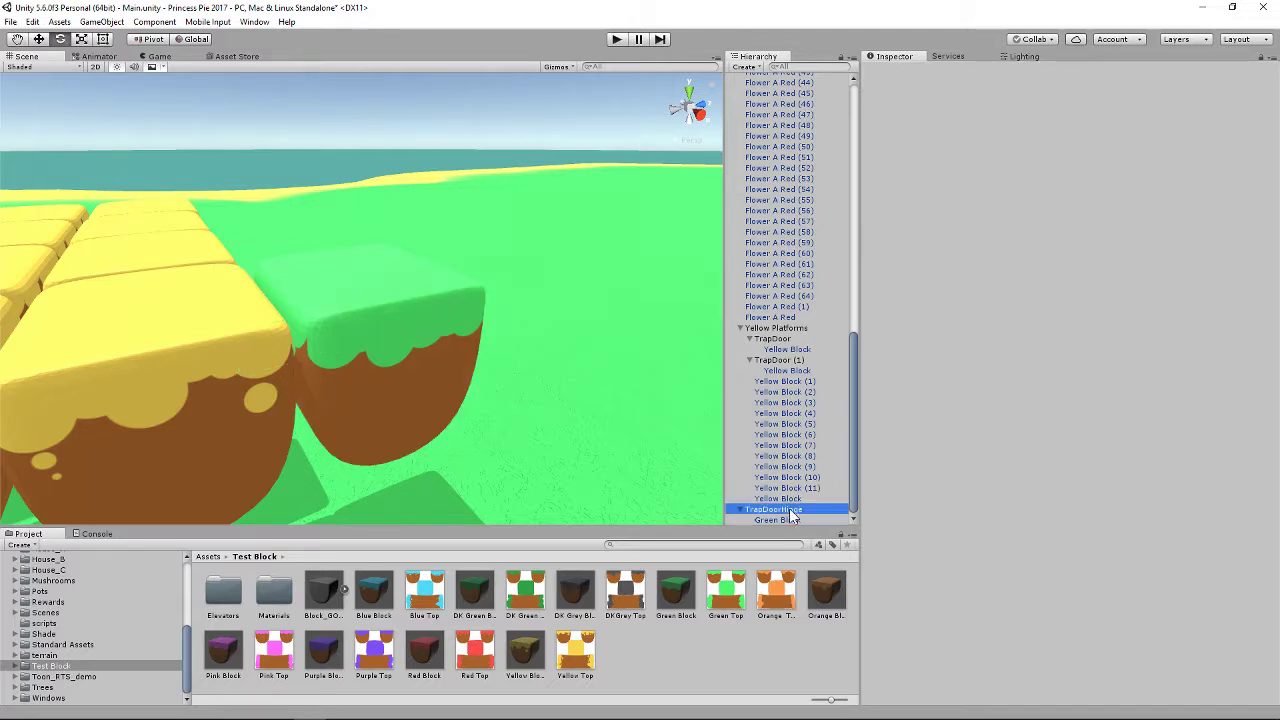
pyautogui.scroll(3, 427, 303)
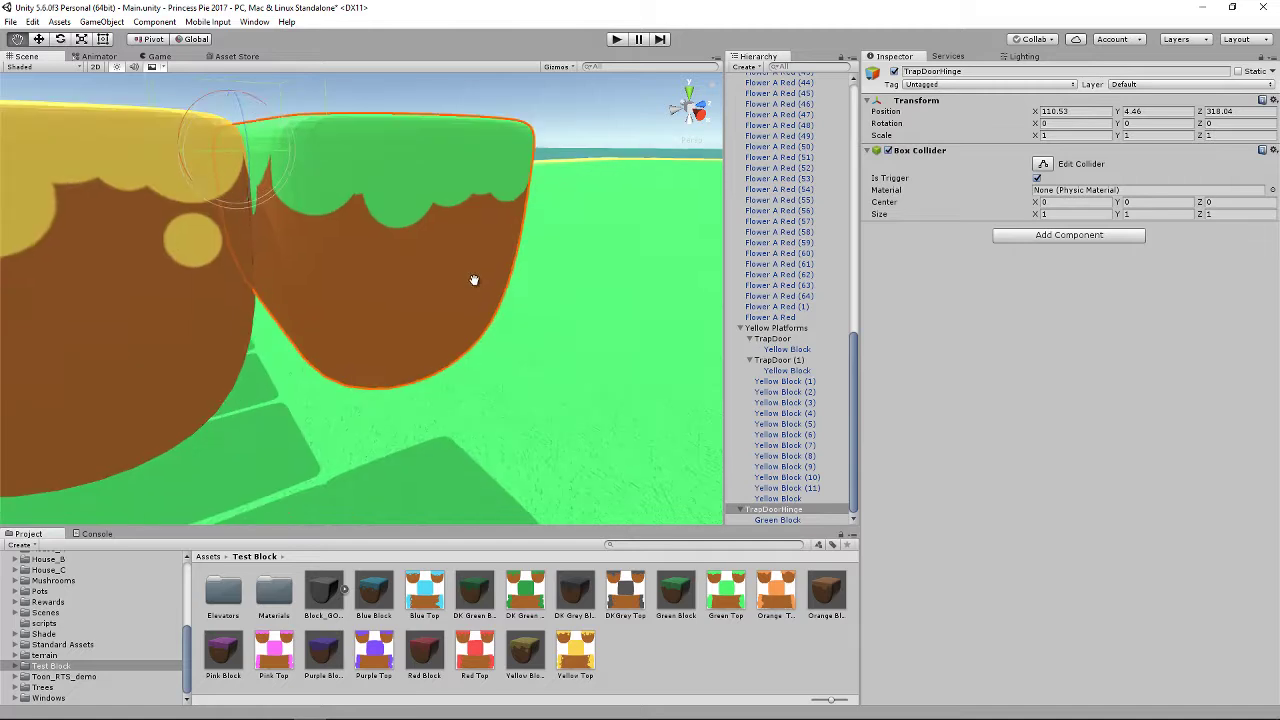
pyautogui.keyDown('alt'); pyautogui.moveTo(477, 289); pyautogui.dragTo(518, 273); pyautogui.keyUp('alt')
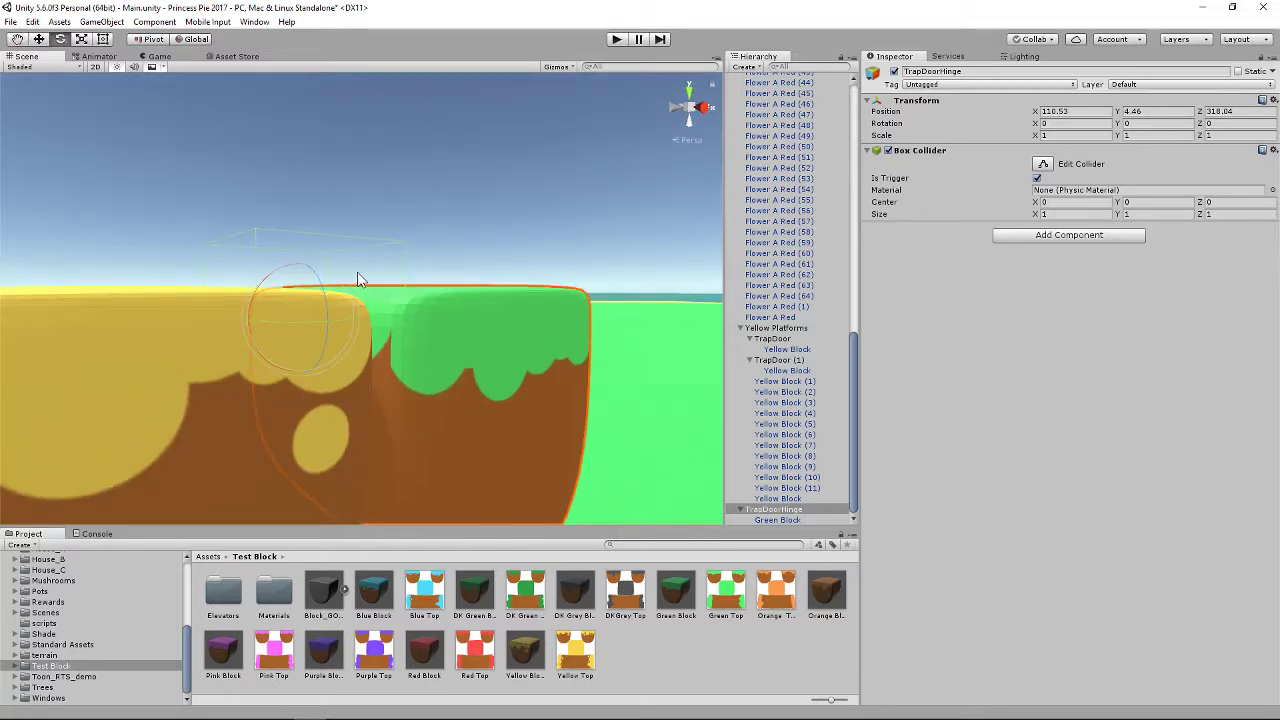
pyautogui.click(404, 279)
pyautogui.click(776, 510)
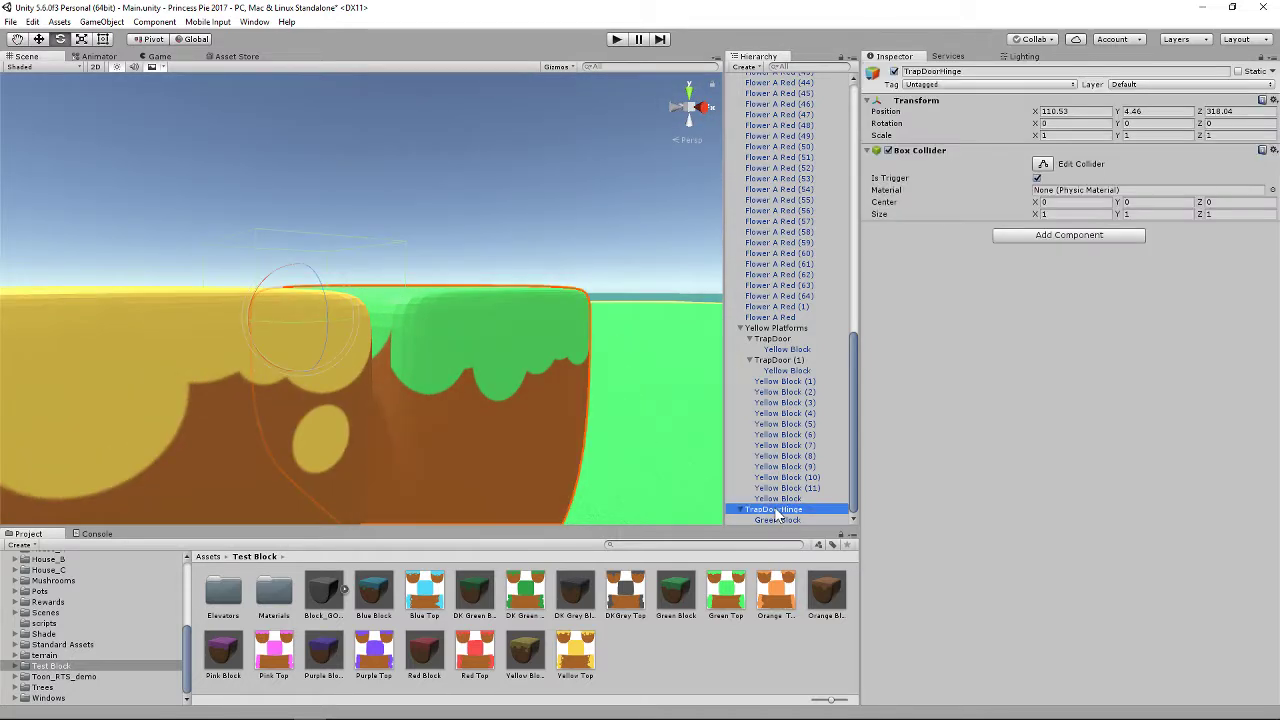
pyautogui.click(1043, 164)
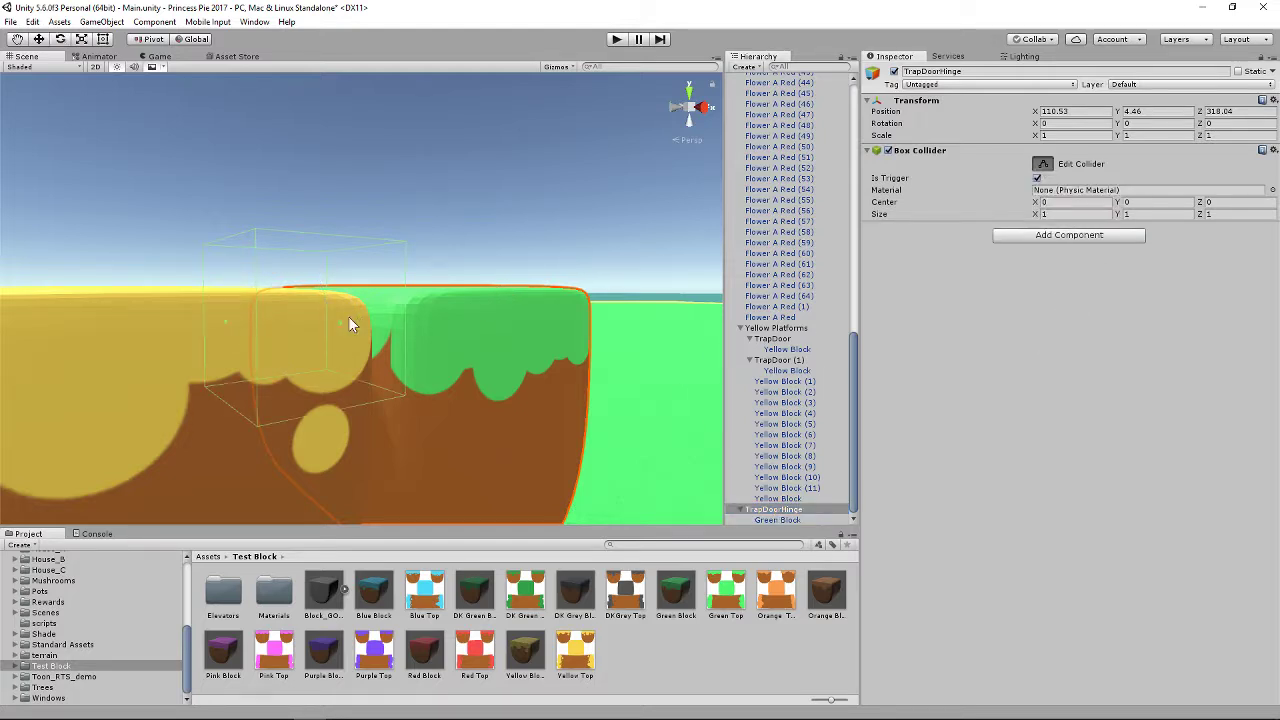
pyautogui.moveTo(342, 319); pyautogui.dragTo(310, 322)
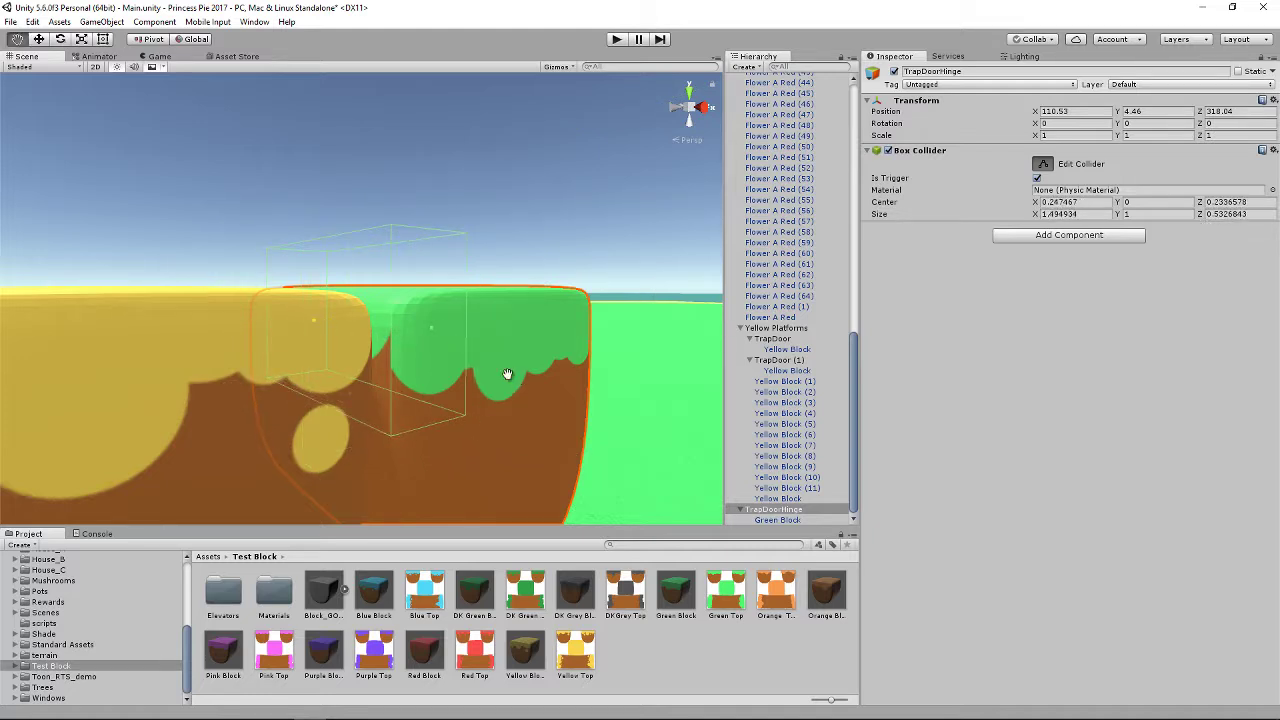
# Step: Raise the box collider's upper and lower faces so it sits above the green block, with a Y size of about 0.70
pyautogui.moveTo(507, 374); pyautogui.dragTo(448, 377, button='middle')
pyautogui.moveTo(334, 371); pyautogui.dragTo(246, 367, button='right')
pyautogui.moveTo(438, 372); pyautogui.dragTo(369, 375, button='right')
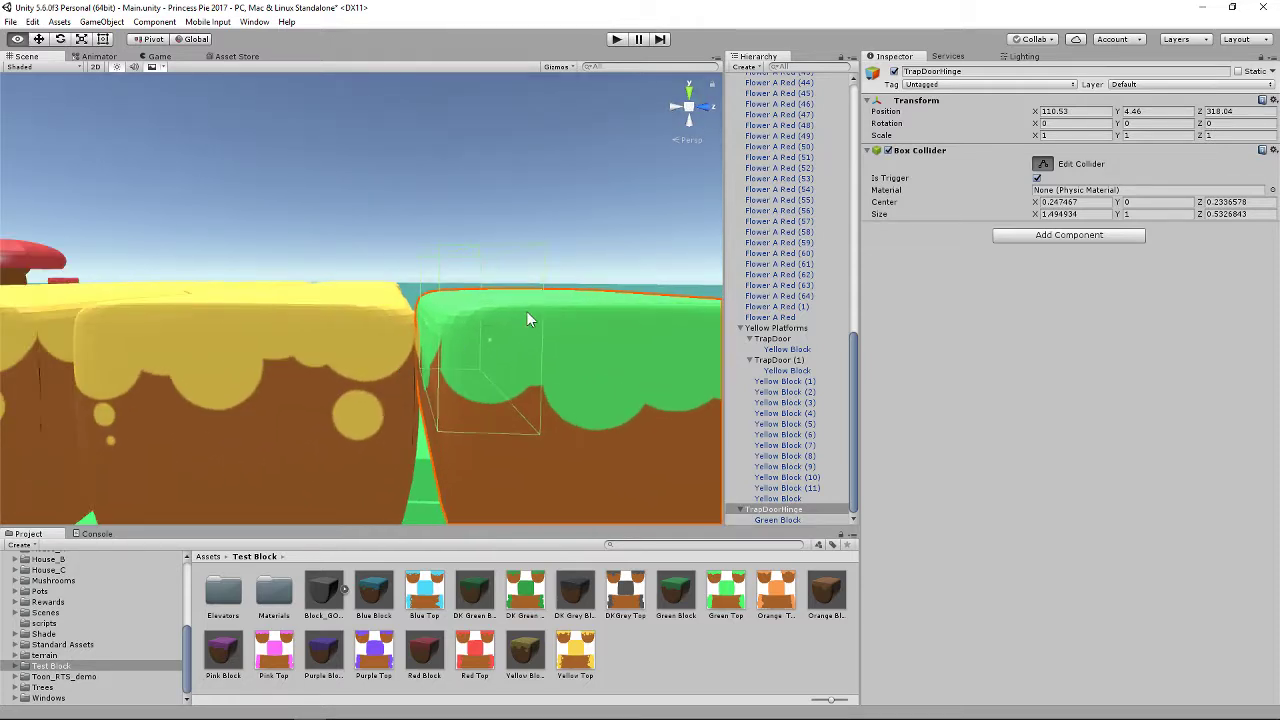
pyautogui.moveTo(568, 300); pyautogui.dragTo(555, 342, button='middle')
pyautogui.moveTo(436, 326); pyautogui.dragTo(446, 250)
pyautogui.scroll(5, 523, 329)
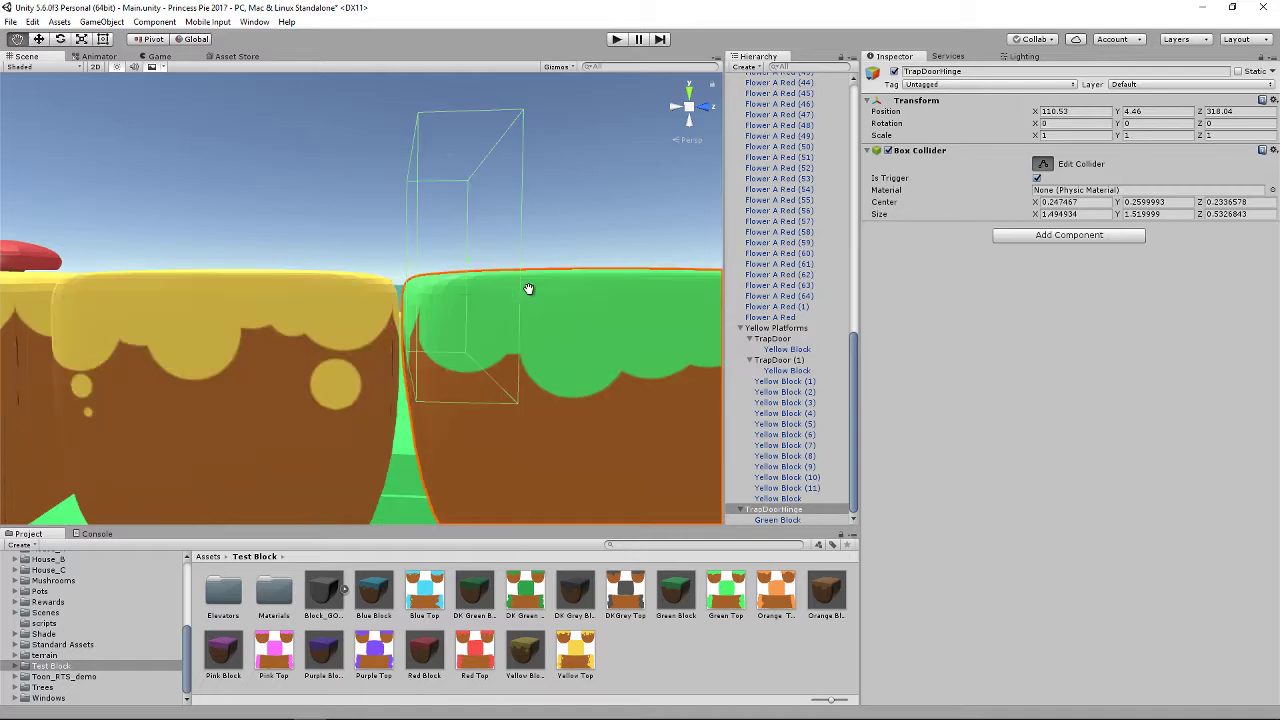
pyautogui.moveTo(438, 363); pyautogui.dragTo(446, 249)
pyautogui.moveTo(531, 313); pyautogui.dragTo(534, 323, button='middle')
pyautogui.scroll(-5, 534, 323)
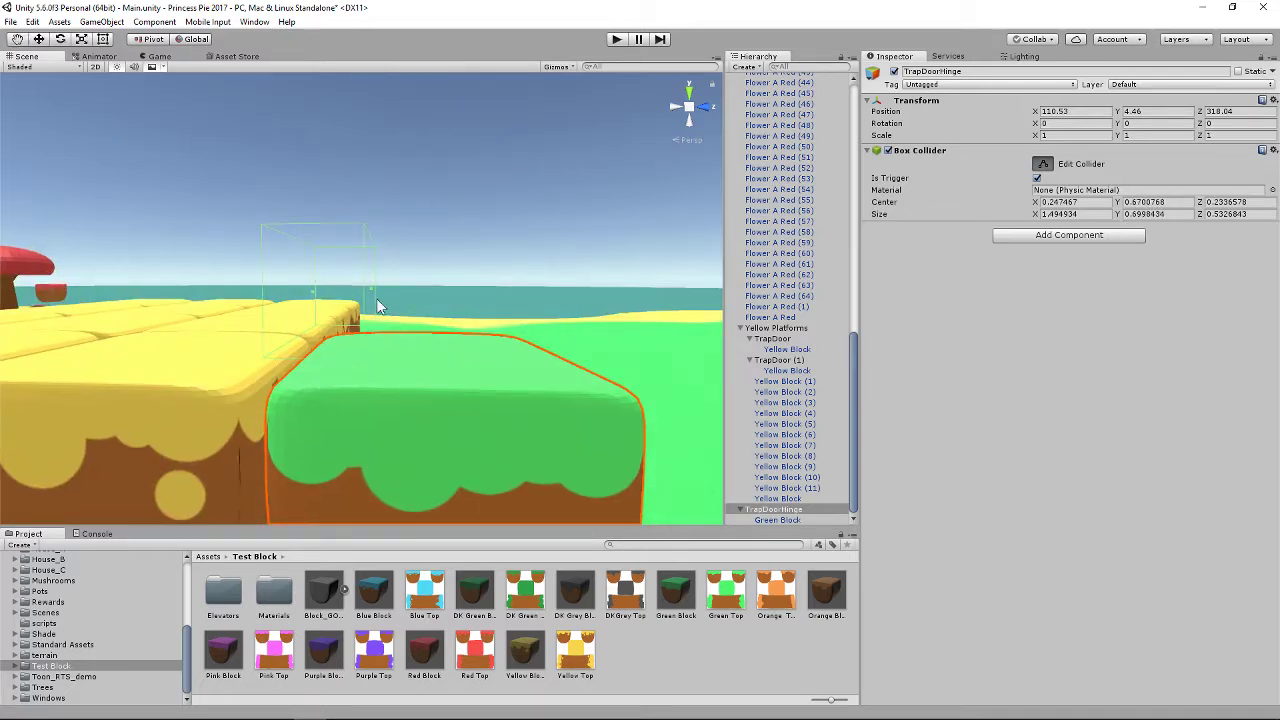
# Step: Extend the box collider across the green block and pull its inner face off the yellow platform, to about 1.29 on Z
pyautogui.moveTo(377, 290); pyautogui.dragTo(519, 300)
pyautogui.moveTo(300, 296); pyautogui.dragTo(414, 303)
pyautogui.moveTo(472, 375); pyautogui.dragTo(444, 221, button='middle')
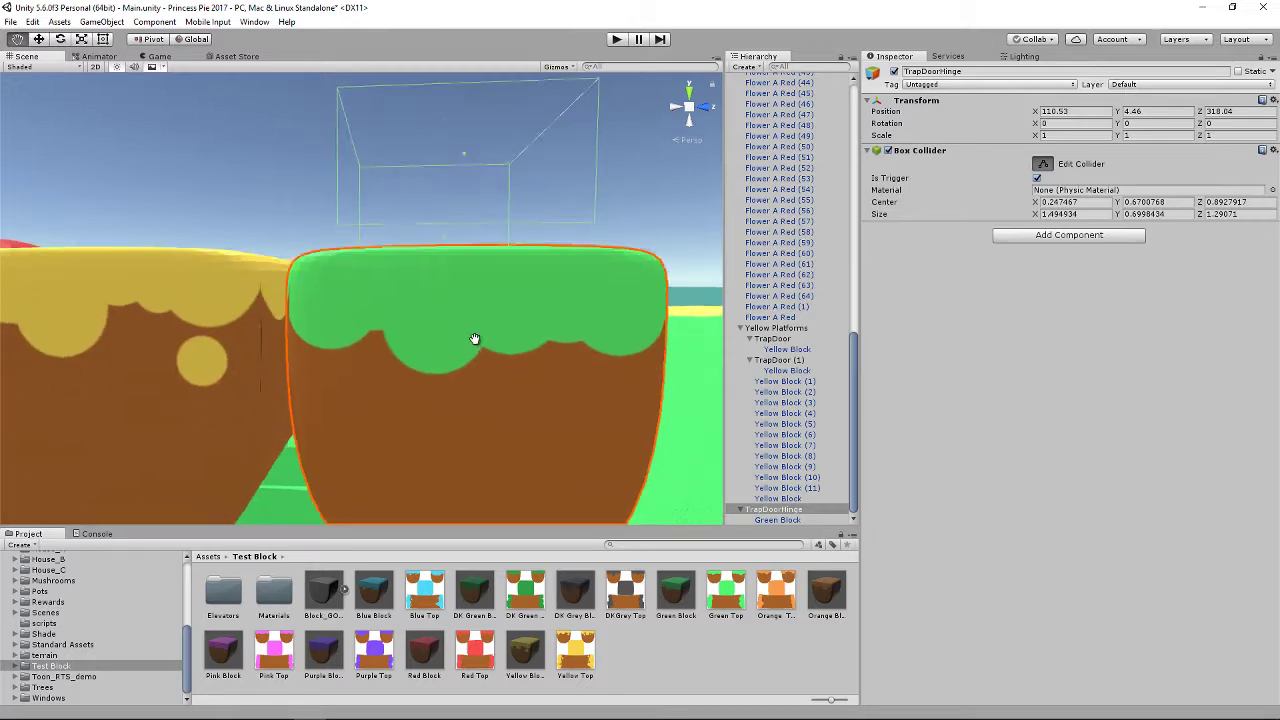
# Step: Lower the box collider's bottom and top faces toward the green block's surface, to a Y size of about 0.64, and check the fit
pyautogui.moveTo(445, 226); pyautogui.dragTo(444, 232)
pyautogui.moveTo(474, 303); pyautogui.dragTo(474, 325, button='middle')
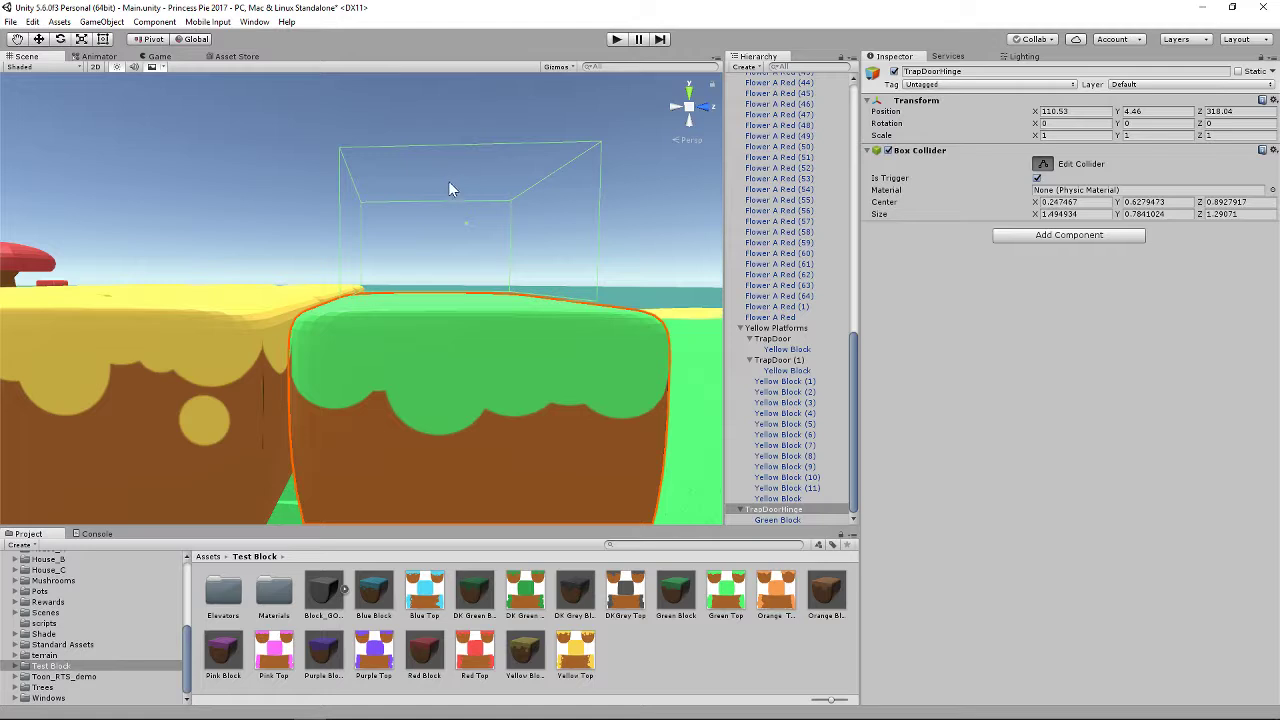
pyautogui.moveTo(446, 188); pyautogui.dragTo(446, 201)
pyautogui.moveTo(490, 307)
pyautogui.mouseDown(button='middle')
pyautogui.moveTo(494, 291)
pyautogui.moveTo(491, 316)
pyautogui.moveTo(549, 406)
pyautogui.moveTo(480, 416)
pyautogui.moveTo(494, 351)
pyautogui.moveTo(506, 380)
pyautogui.moveTo(260, 374)
pyautogui.moveTo(517, 385)
pyautogui.mouseUp(button='middle')
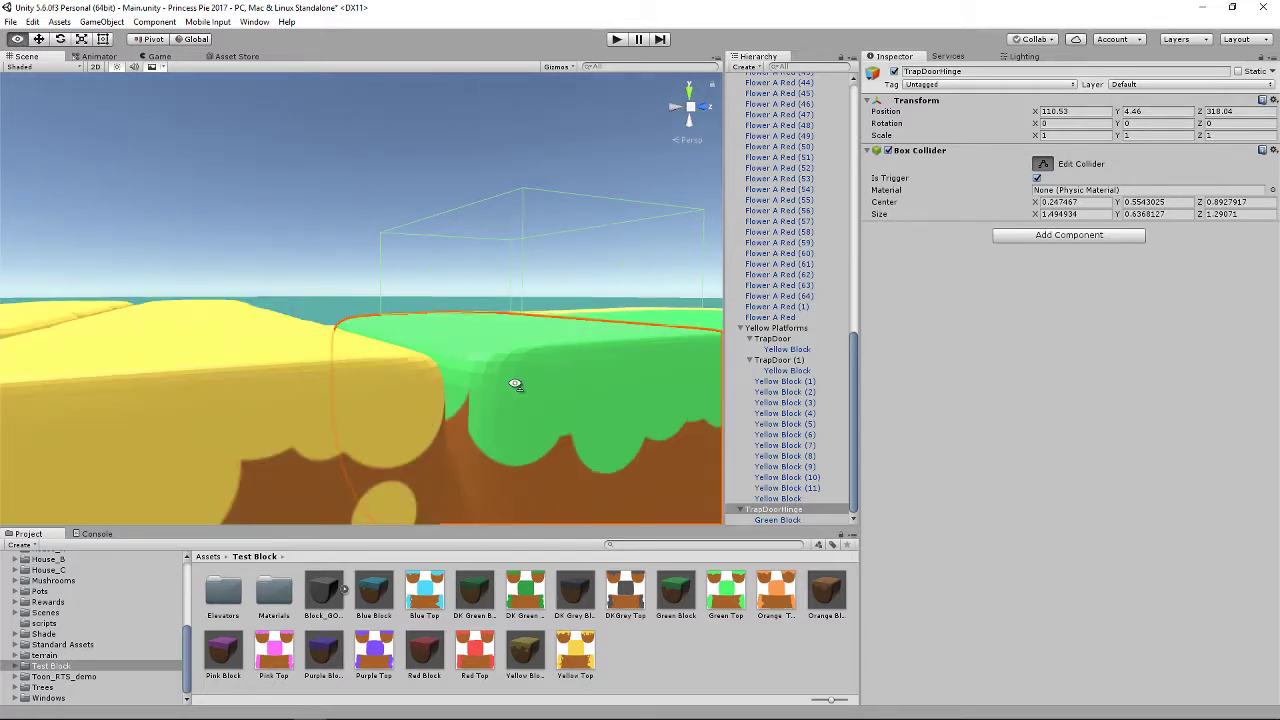
pyautogui.moveTo(405, 384); pyautogui.dragTo(519, 390, button='right')
pyautogui.moveTo(400, 370); pyautogui.dragTo(429, 368, button='right')
pyautogui.moveTo(428, 375); pyautogui.dragTo(392, 370, button='middle')
pyautogui.moveTo(392, 370); pyautogui.dragTo(389, 383, button='right')
pyautogui.moveTo(389, 383); pyautogui.dragTo(450, 356, button='middle')
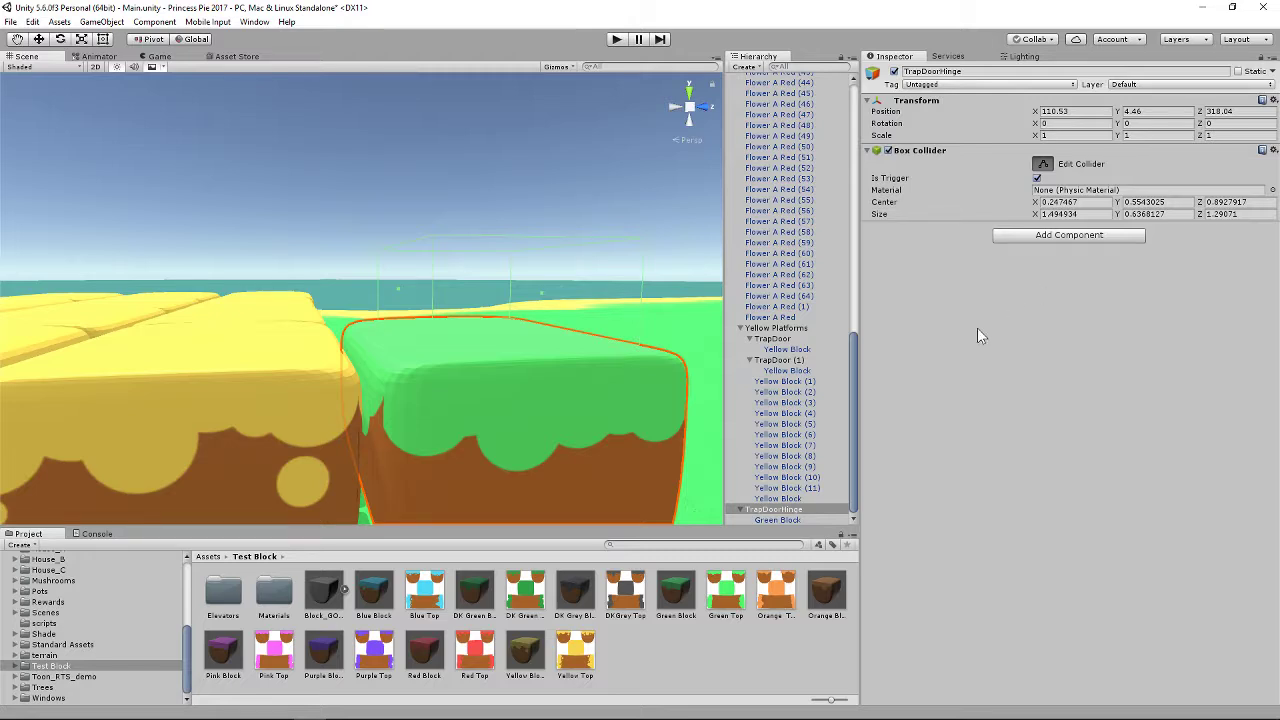
# Step: Attach the TrapDoor script to TrapDoorHinge and set its Speed to 5
pyautogui.click(784, 362)
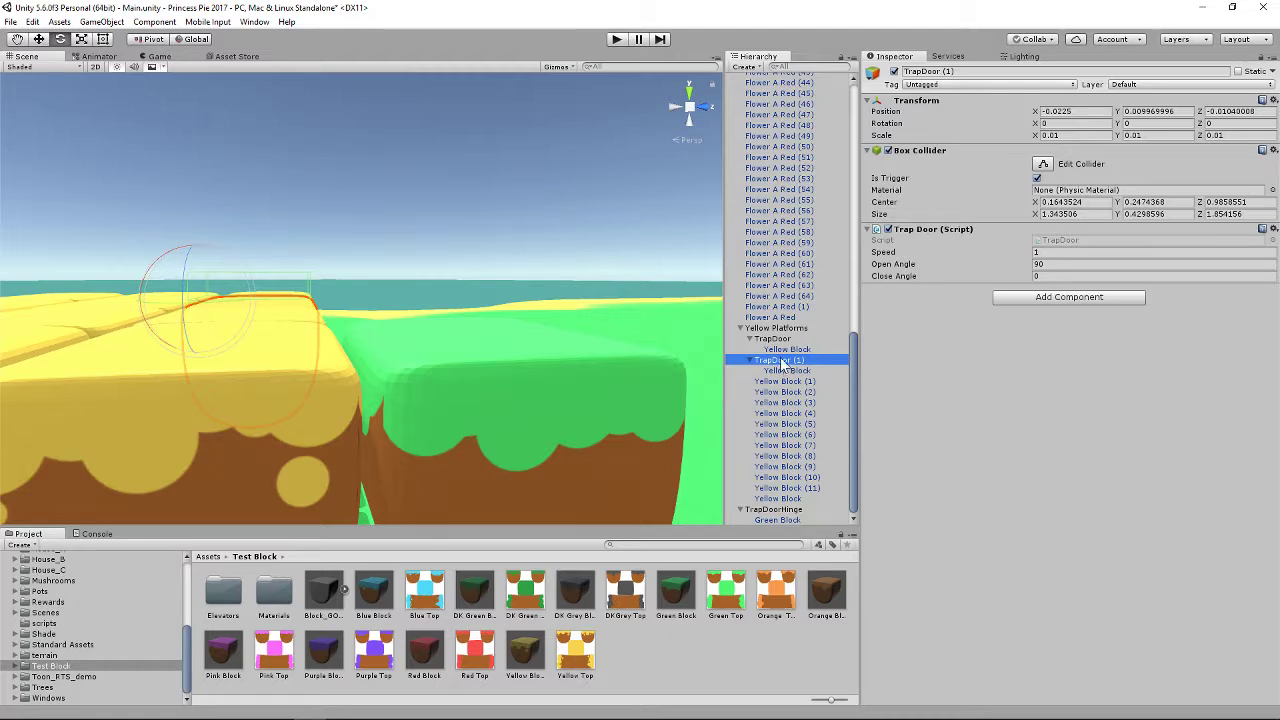
pyautogui.click(779, 510)
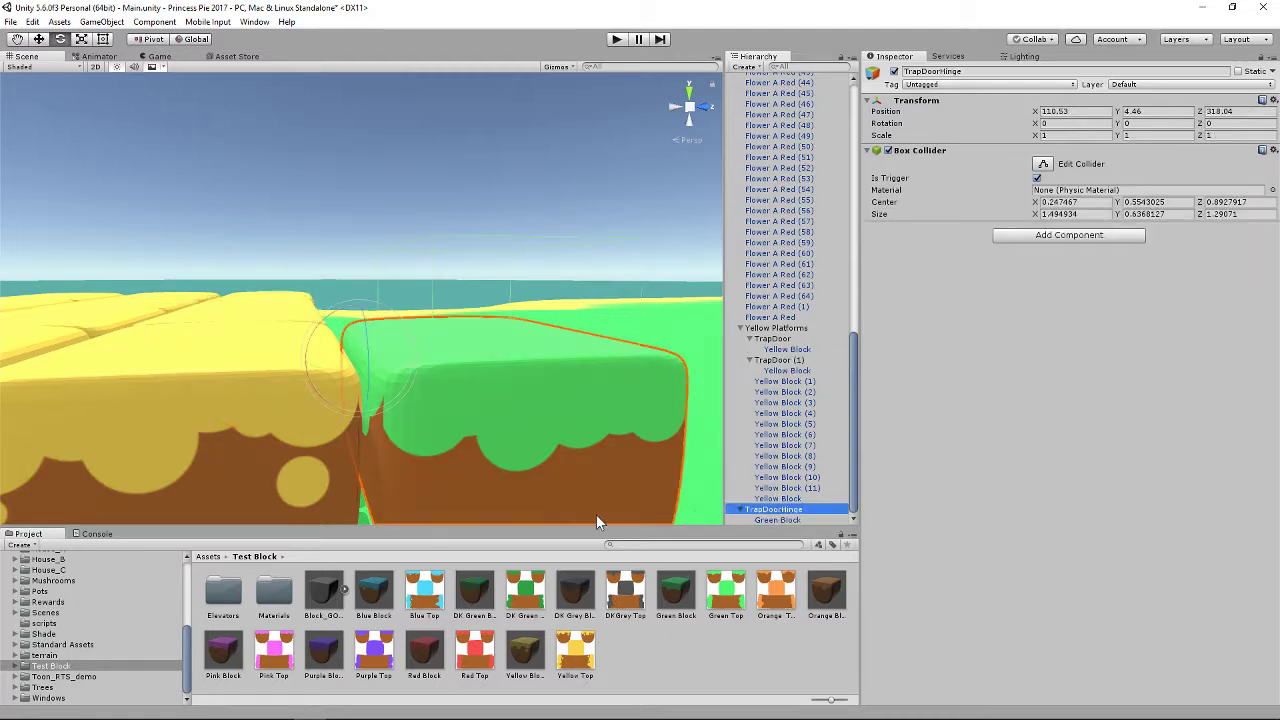
pyautogui.click(50, 624)
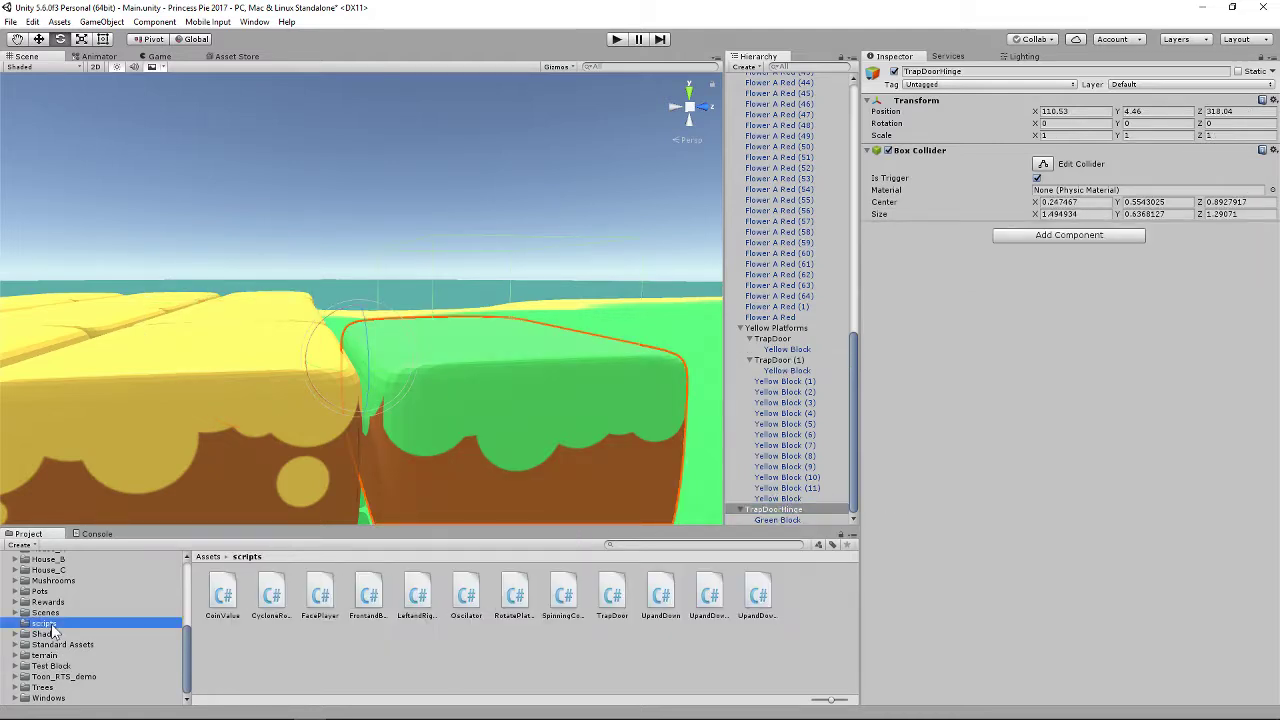
pyautogui.moveTo(612, 606); pyautogui.dragTo(1023, 365)
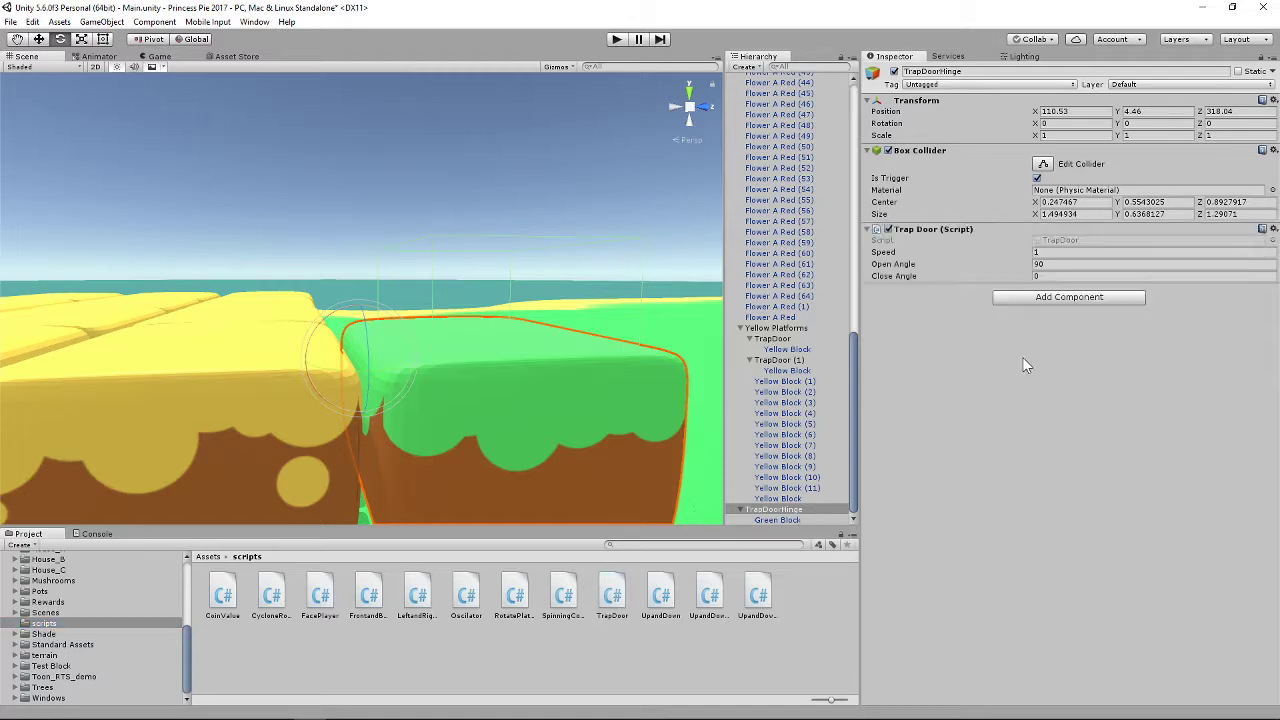
pyautogui.click(1047, 252)
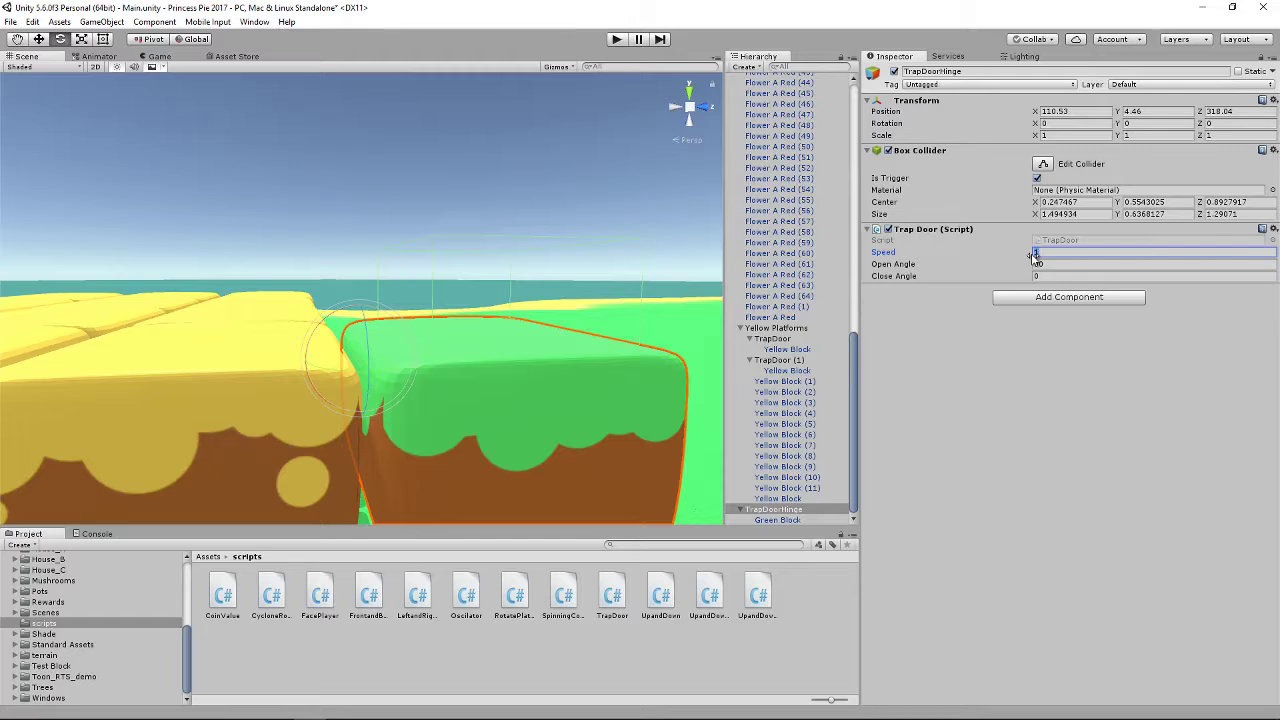
pyautogui.press('Return')
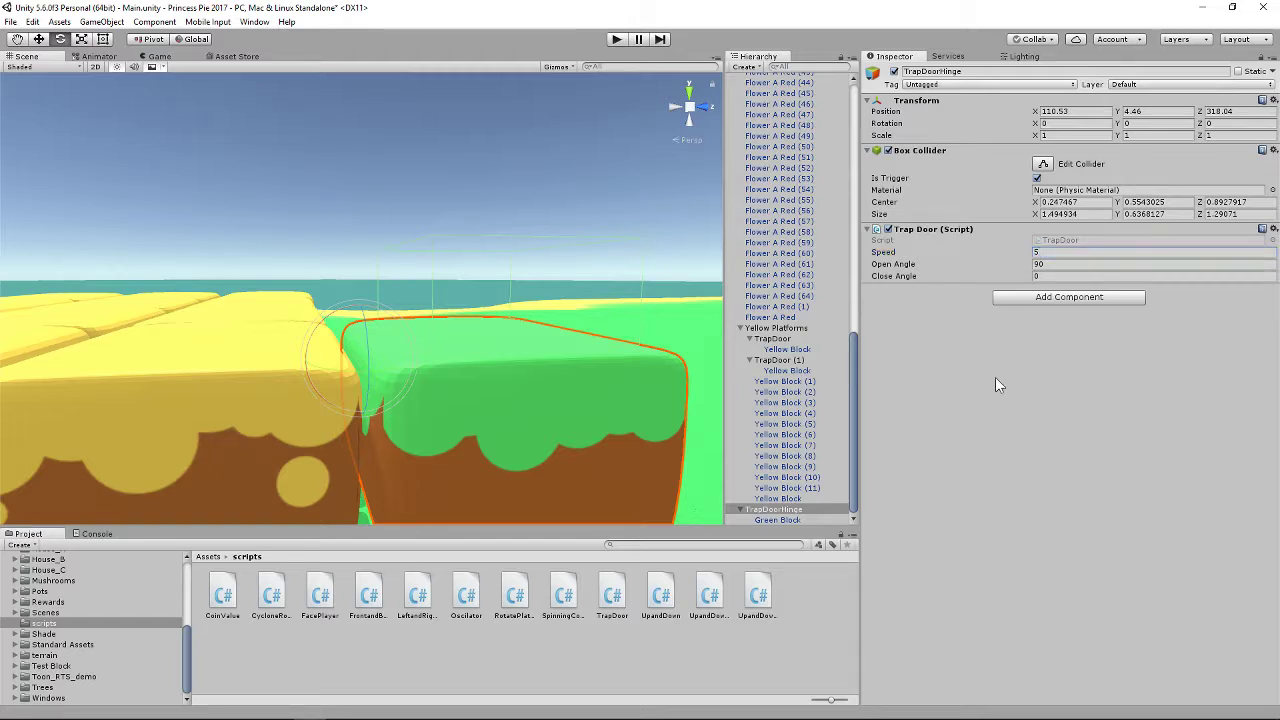
# Step: Run the game, climb the yellow blocks and walk onto the green trapdoor to test how it opens
pyautogui.click(617, 40)
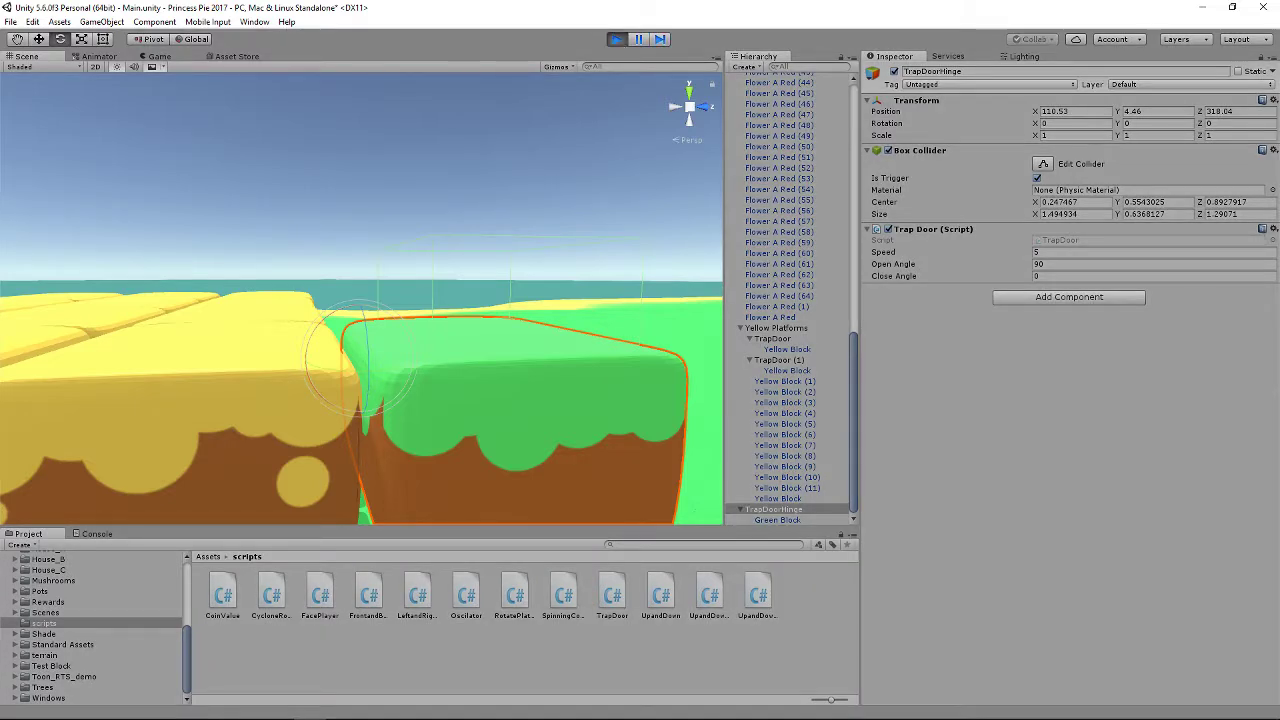
pyautogui.press('w')
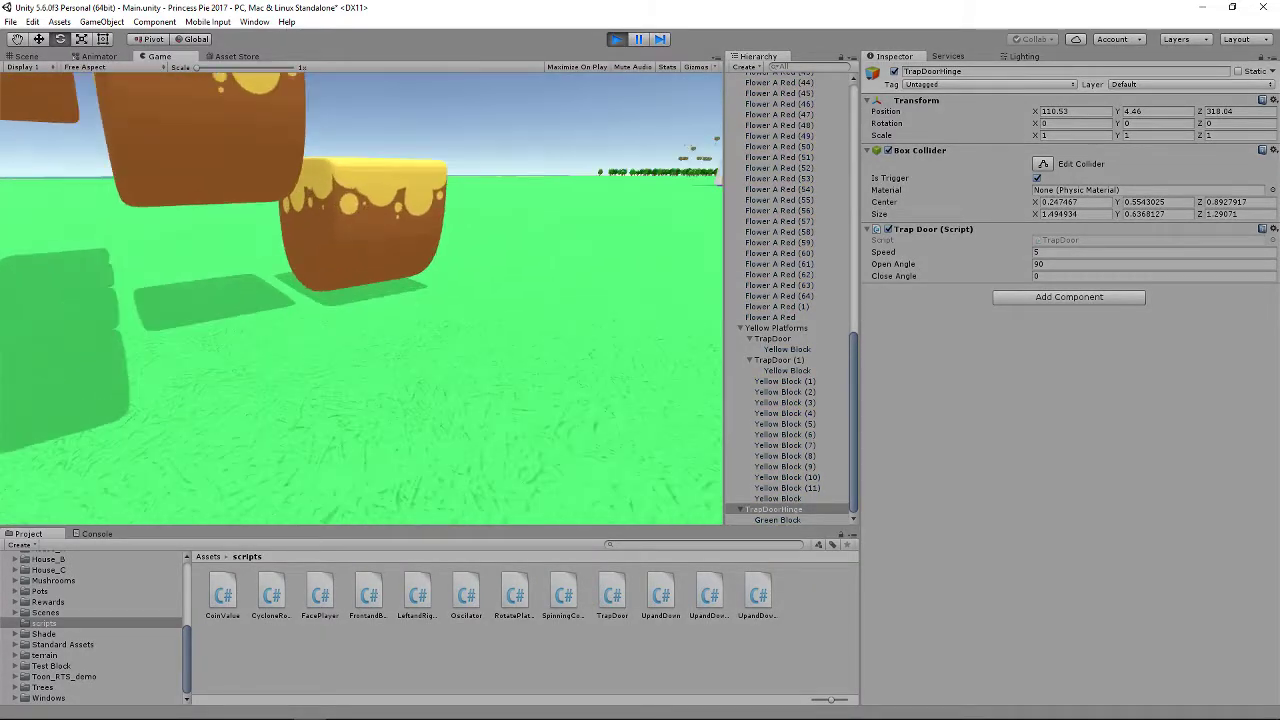
pyautogui.press('space')
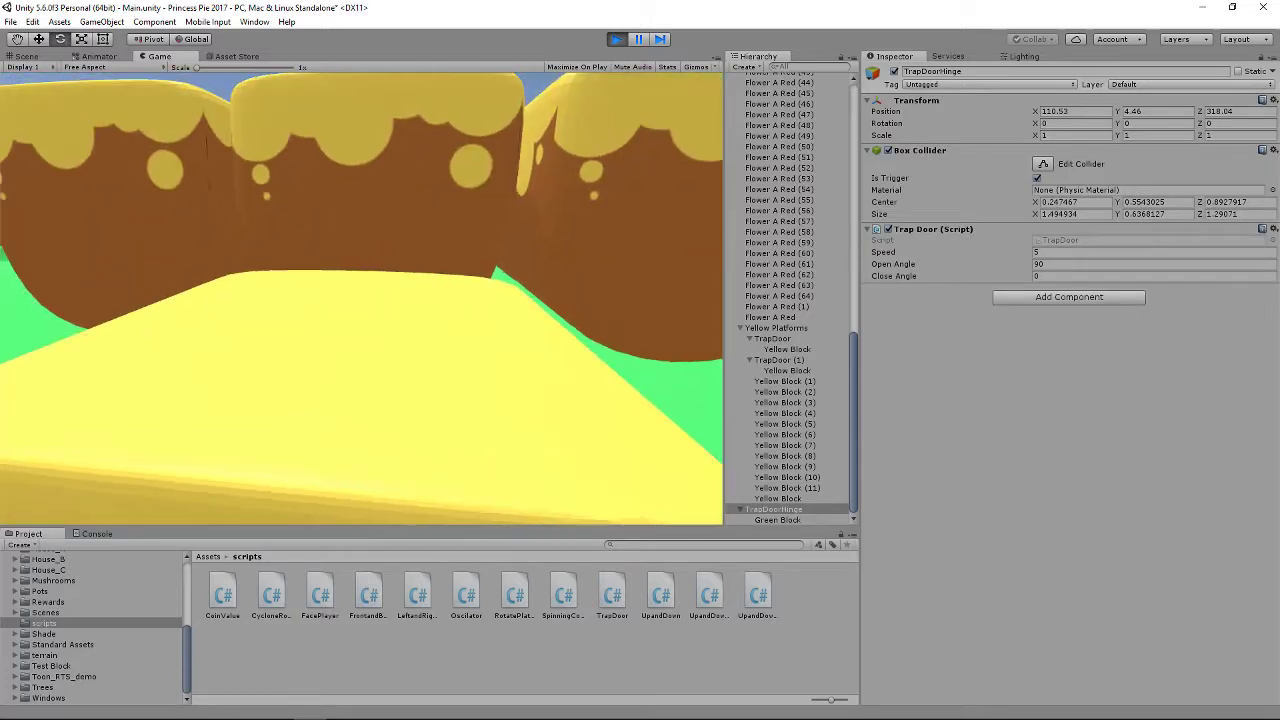
pyautogui.press('space')
pyautogui.press('w')
pyautogui.press('space')
pyautogui.press('w')
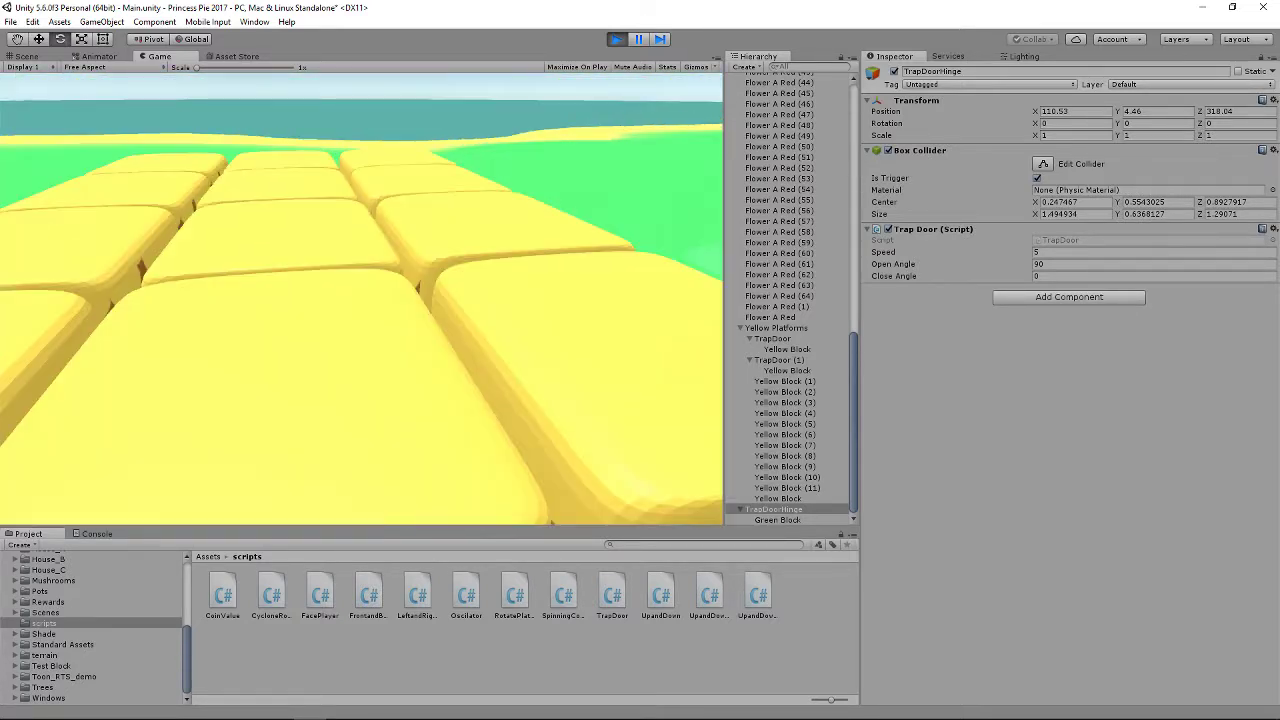
pyautogui.press('w')
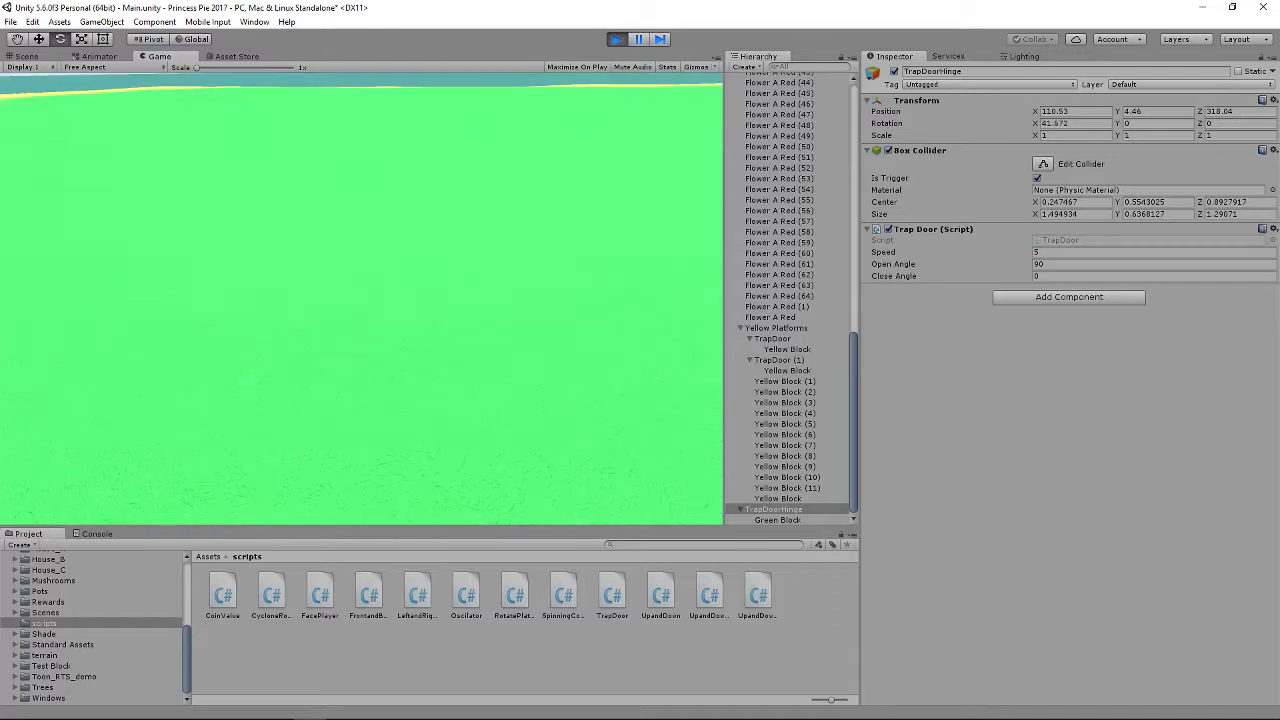
pyautogui.press('w')
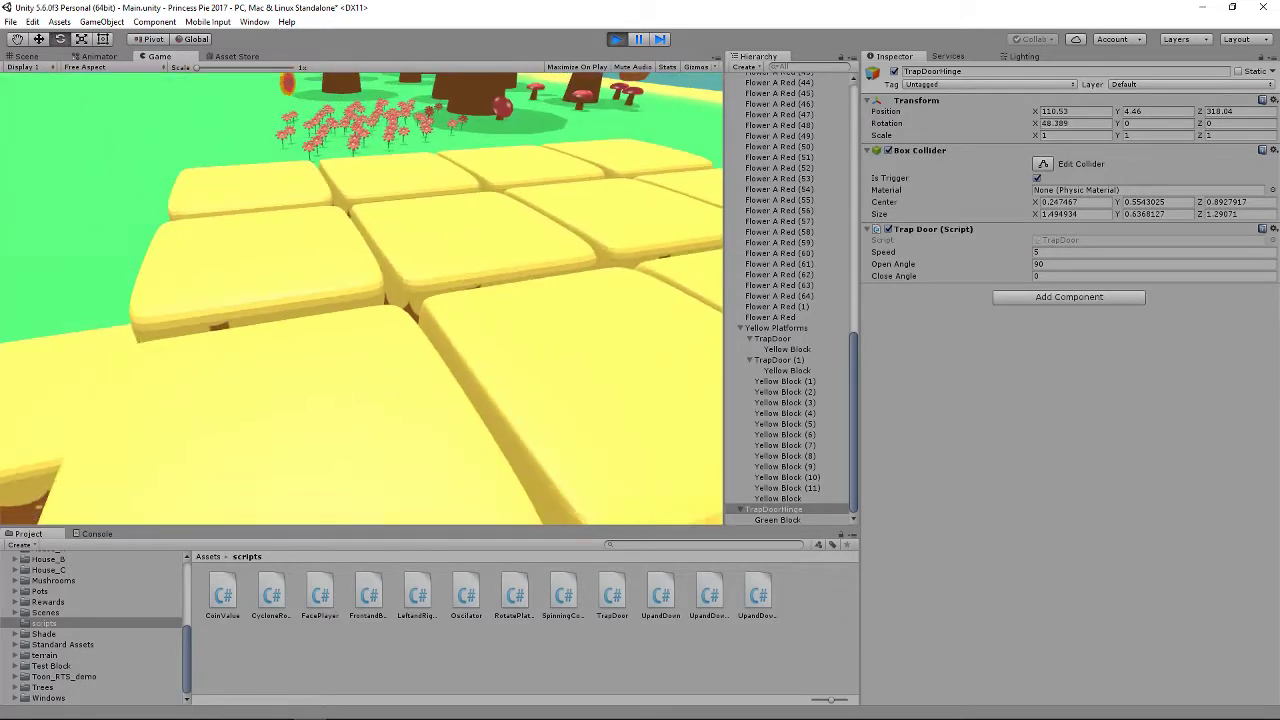
pyautogui.press('w')
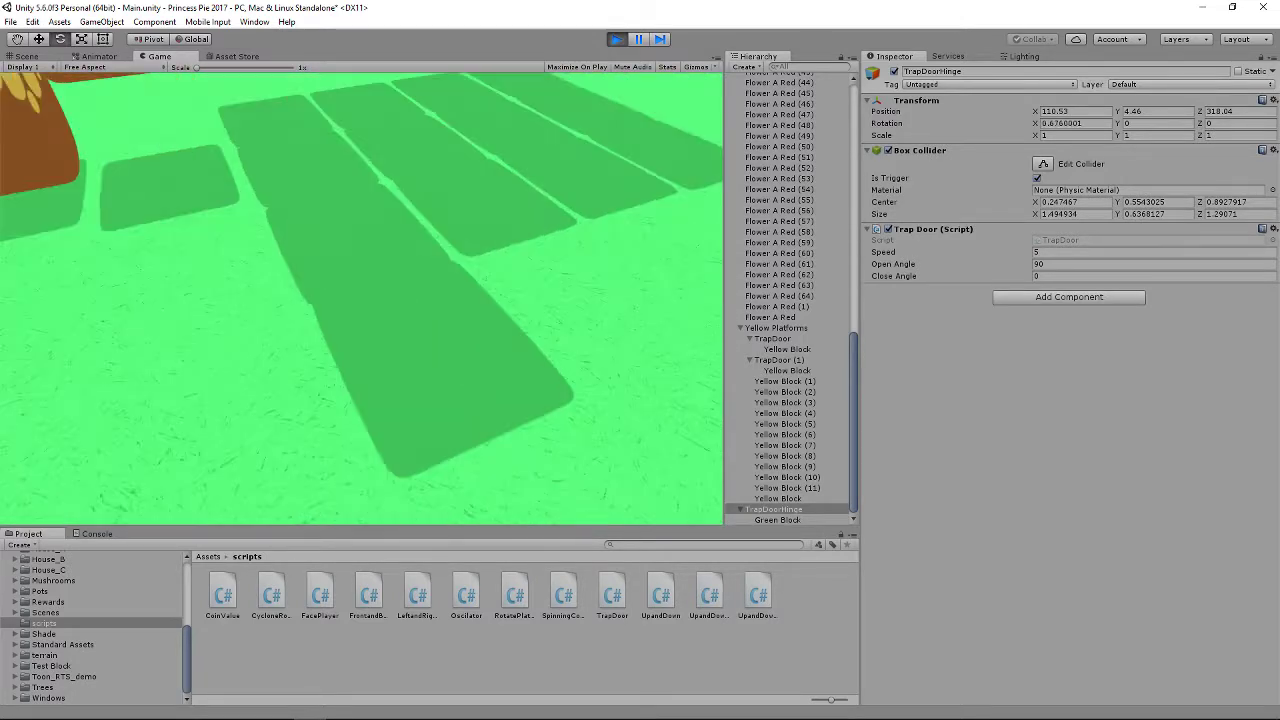
# Step: Climb back up to retest the green trapdoor, view it from the ground, and stop the game
pyautogui.press('w')
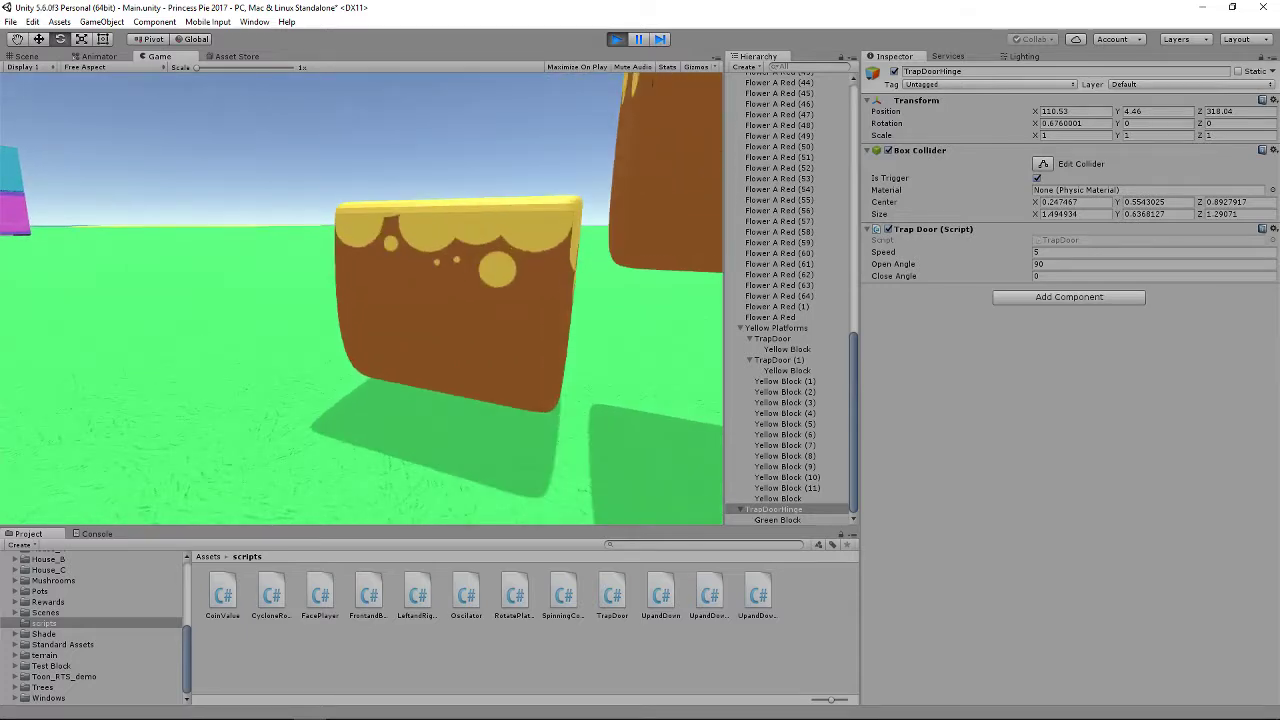
pyautogui.press('w')
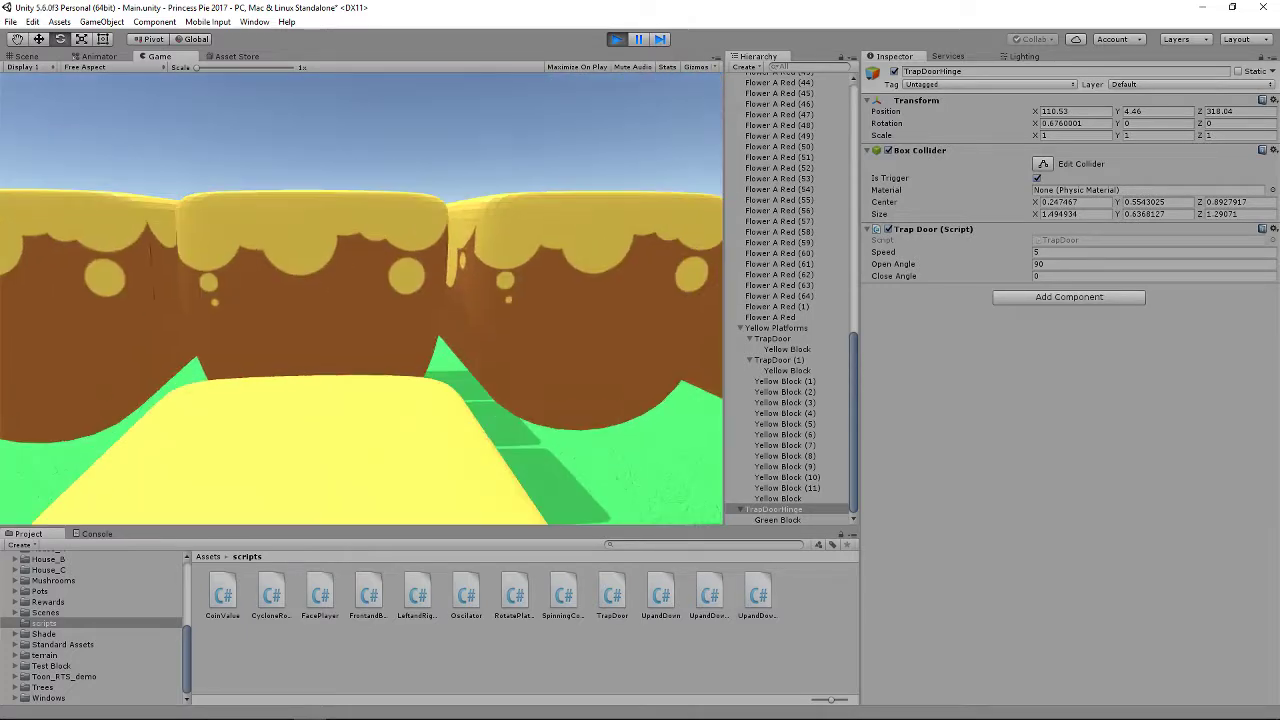
pyautogui.press('w')
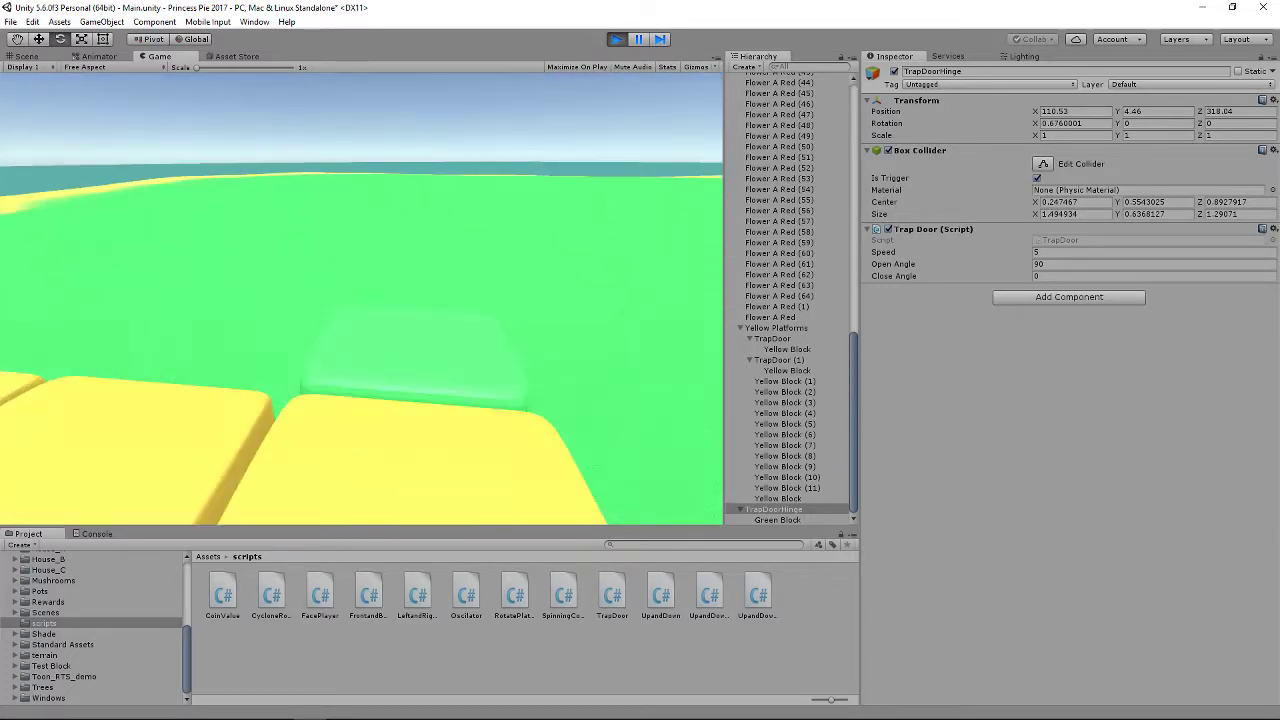
pyautogui.press('w')
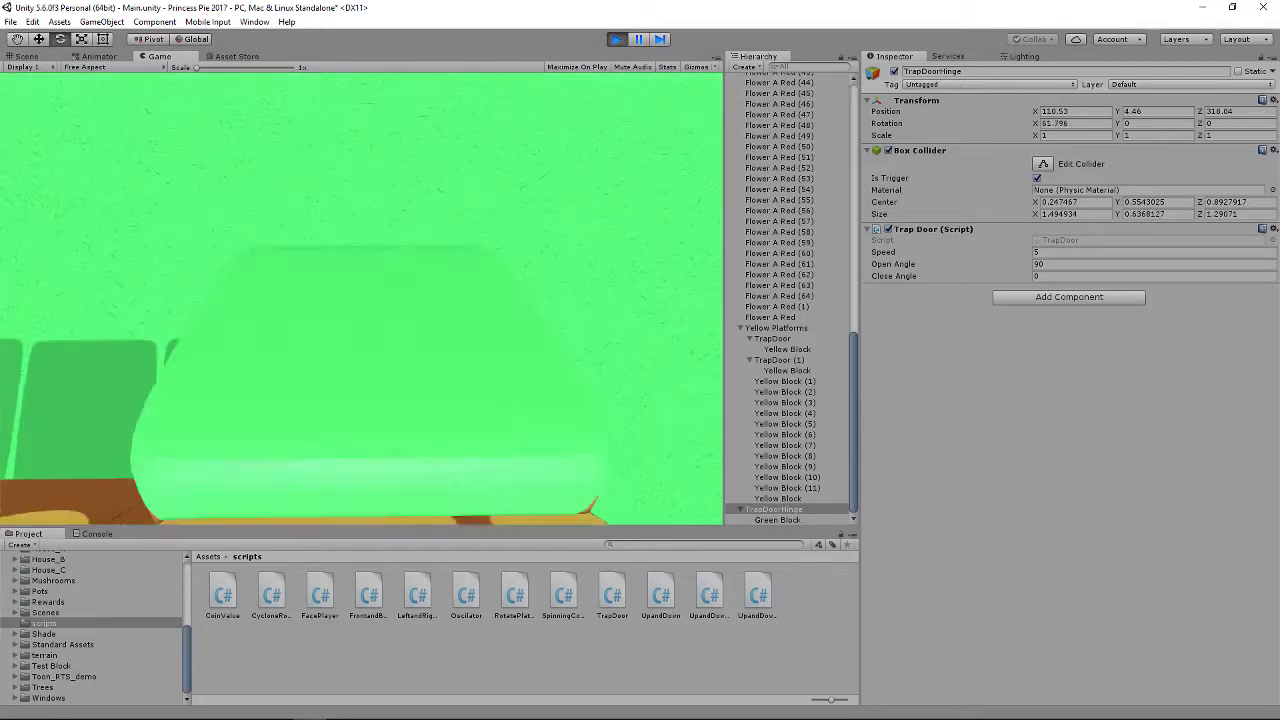
pyautogui.press('w')
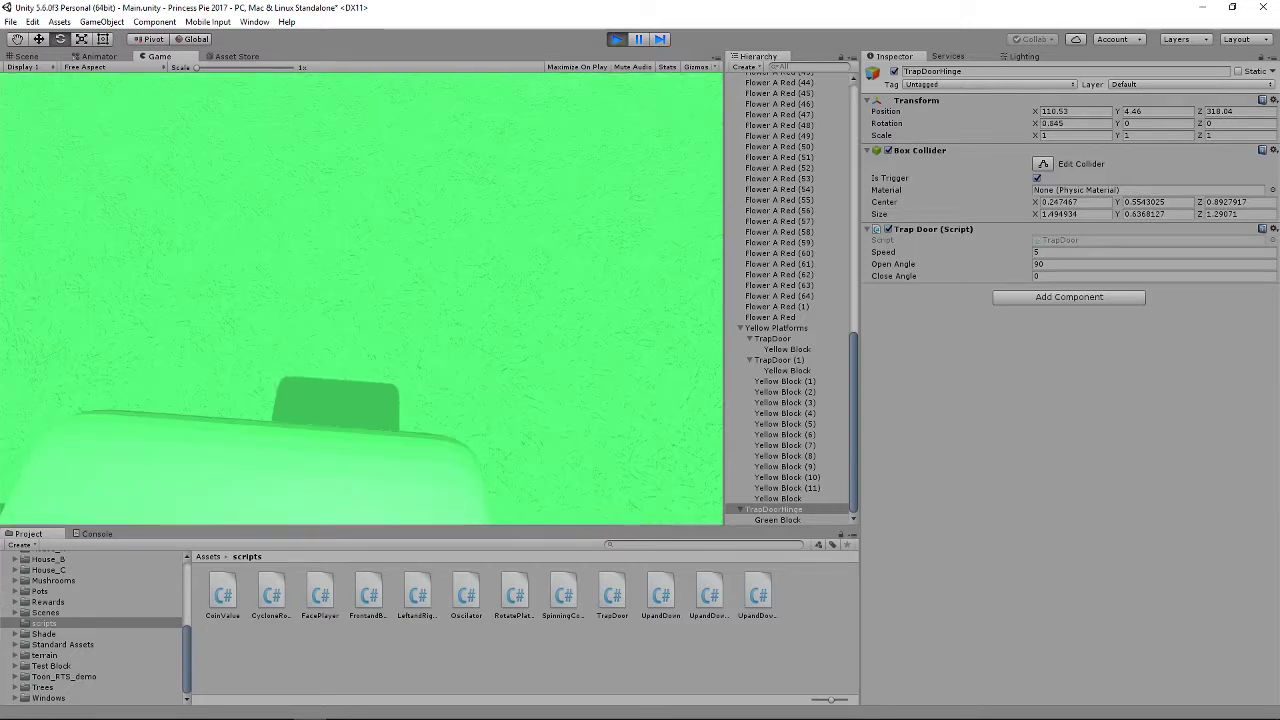
pyautogui.press('s')
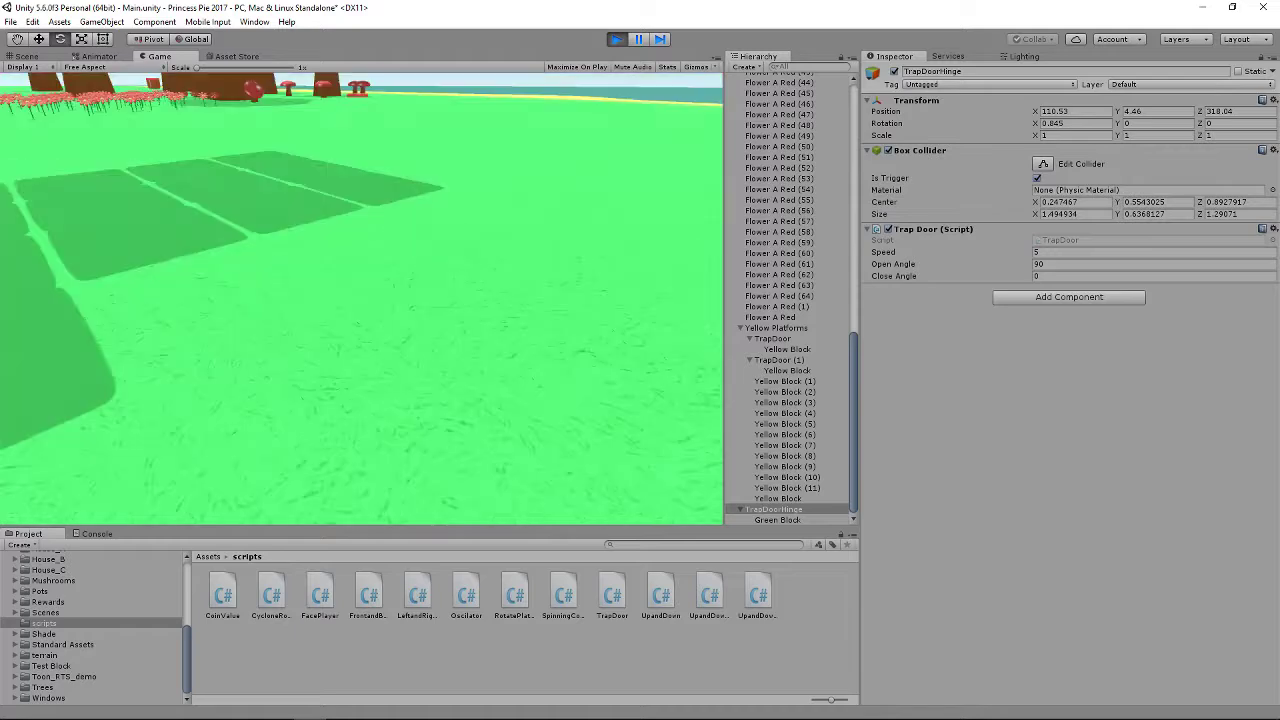
pyautogui.press('w')
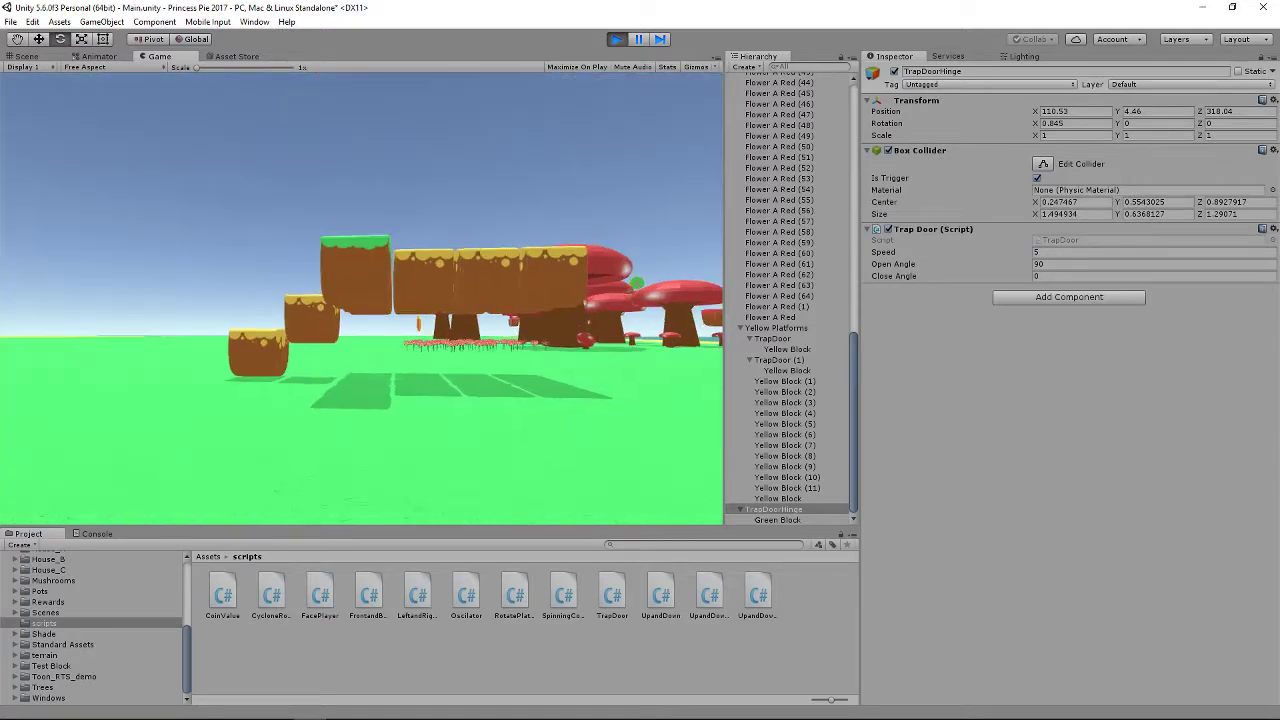
pyautogui.press('s')
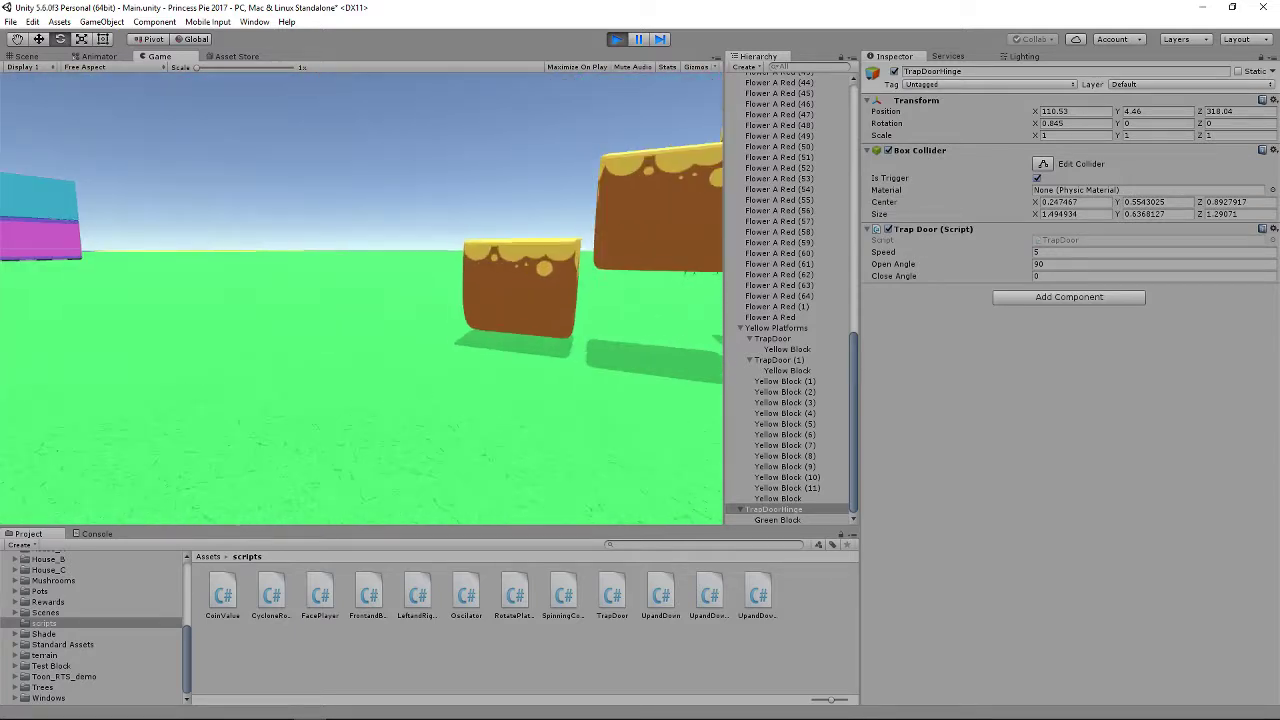
pyautogui.click(617, 39)
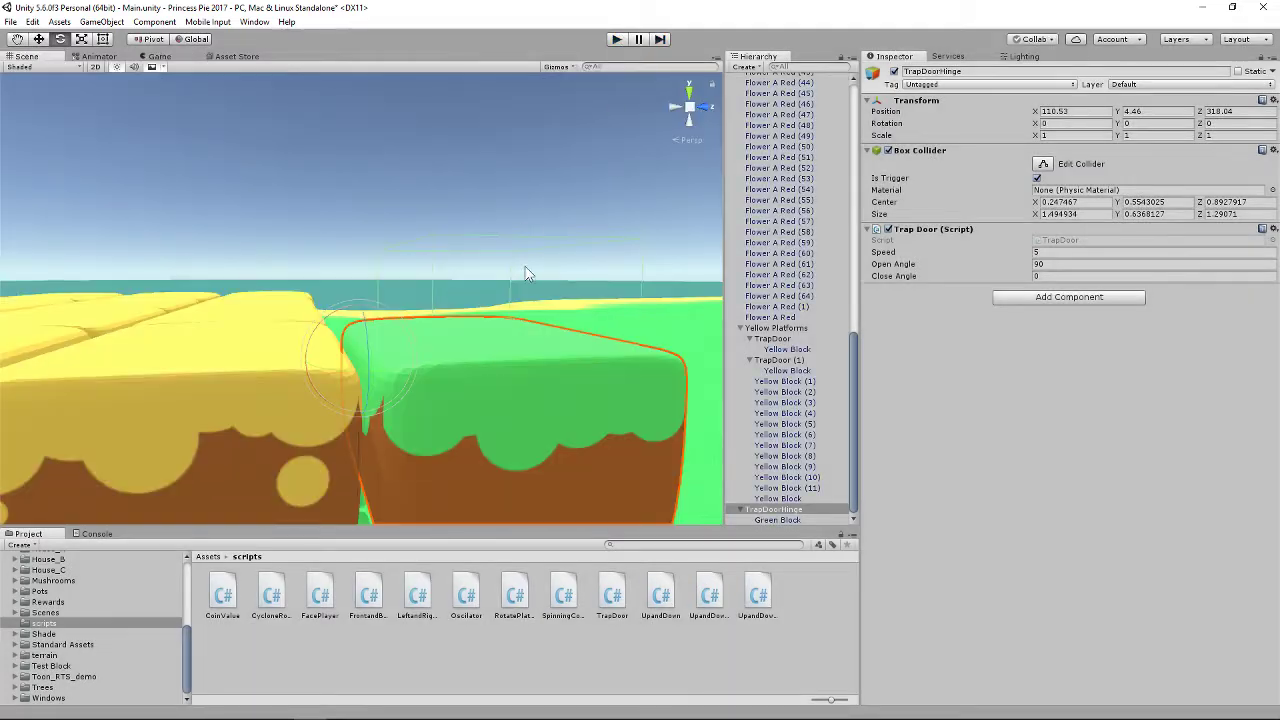
# Step: Extend TrapDoorHinge's box collider on both the platform side and the outer side, to about 1.66 on Z
pyautogui.moveTo(613, 355); pyautogui.dragTo(509, 382, button='right')
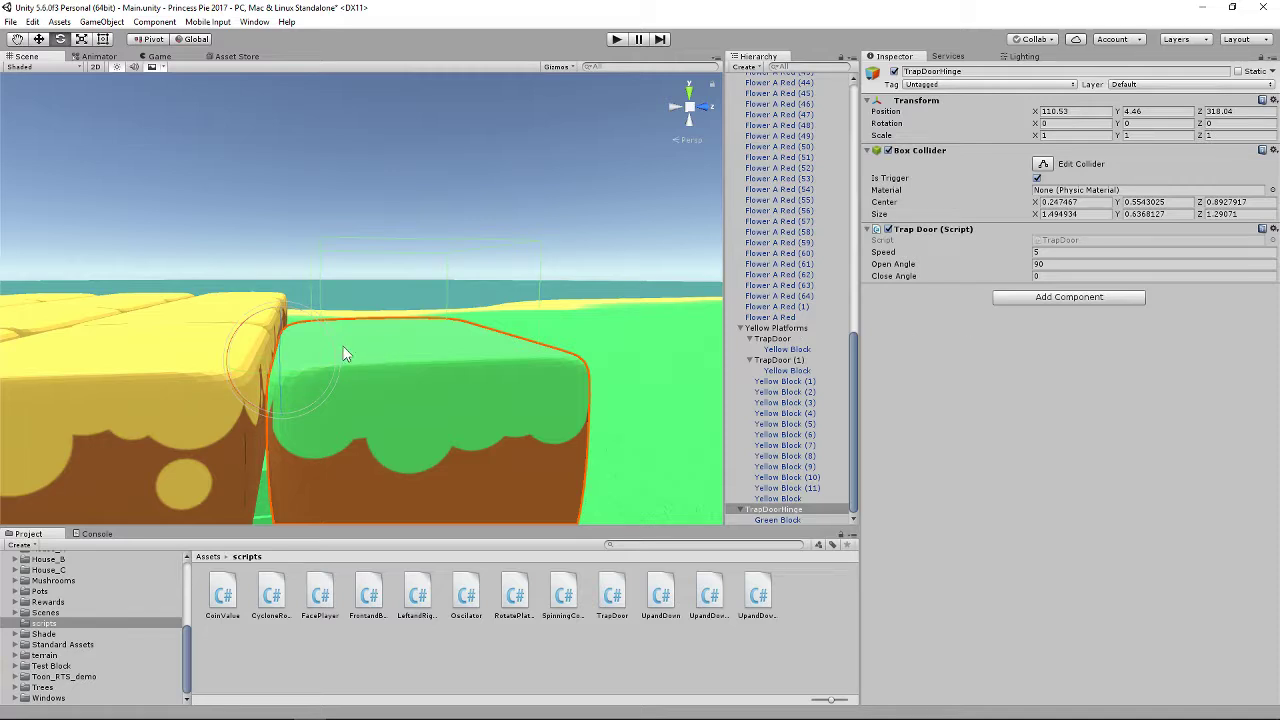
pyautogui.click(1042, 163)
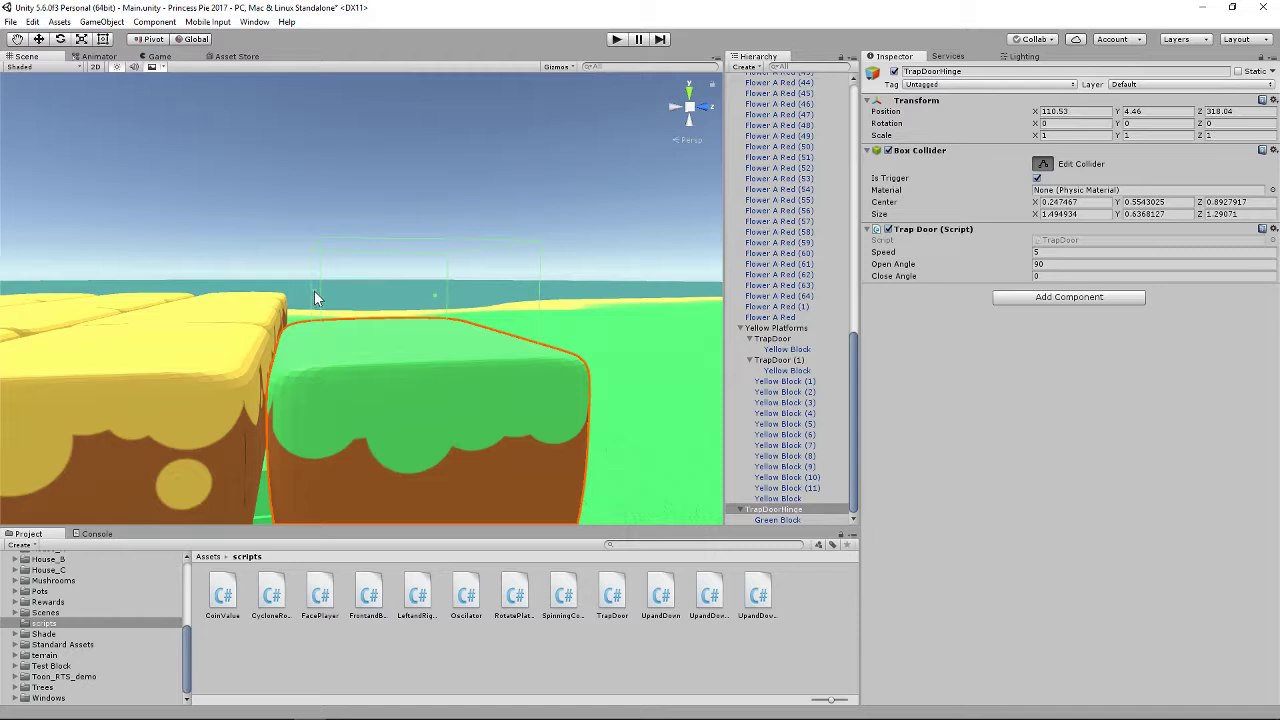
pyautogui.moveTo(315, 298); pyautogui.dragTo(292, 297)
pyautogui.moveTo(541, 425); pyautogui.dragTo(403, 320, button='middle')
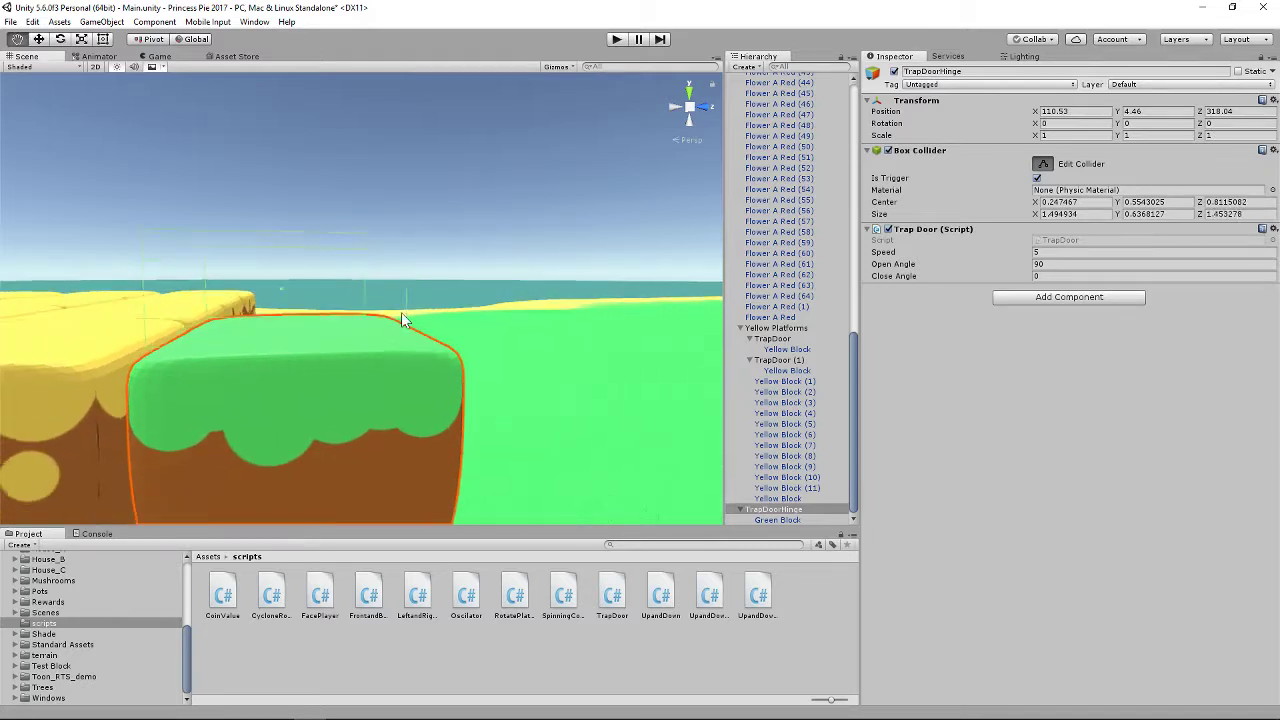
pyautogui.moveTo(371, 286); pyautogui.dragTo(403, 290)
pyautogui.moveTo(420, 443); pyautogui.dragTo(509, 380, button='middle')
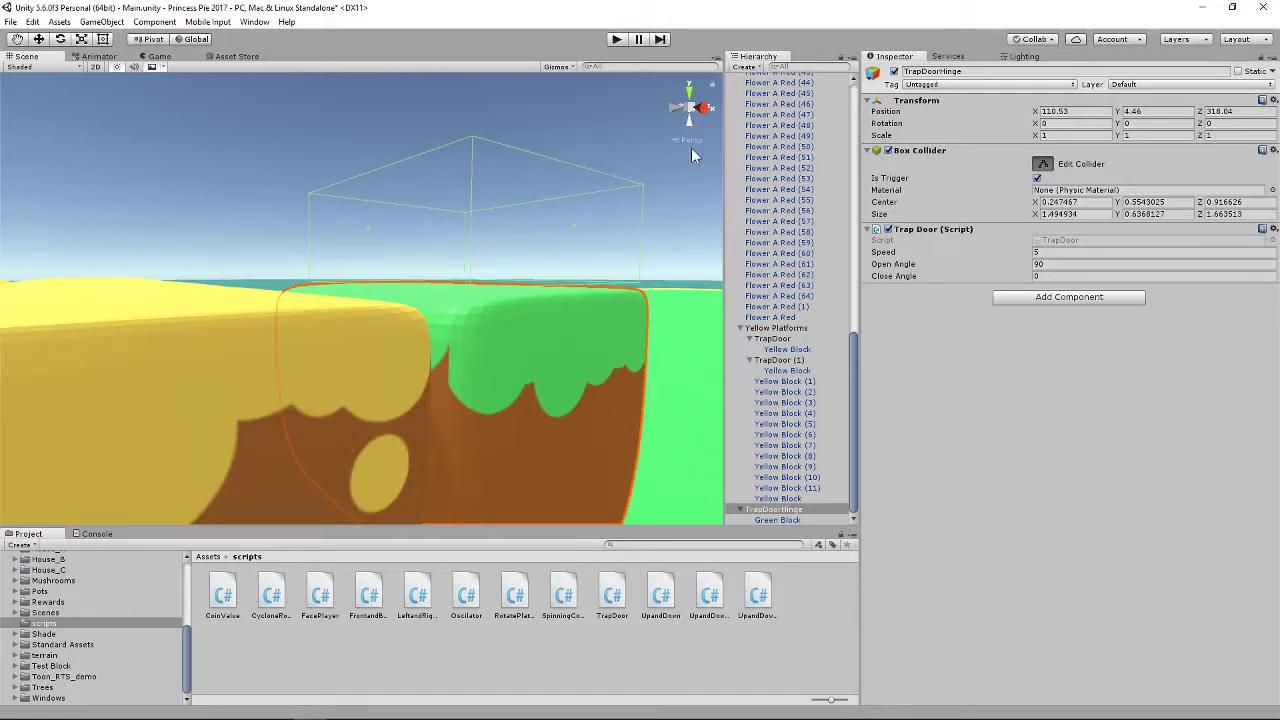
# Step: Run the game again, set the Trap Door script's Speed to 1 during play, and walk around the platform to test it
pyautogui.click(615, 39)
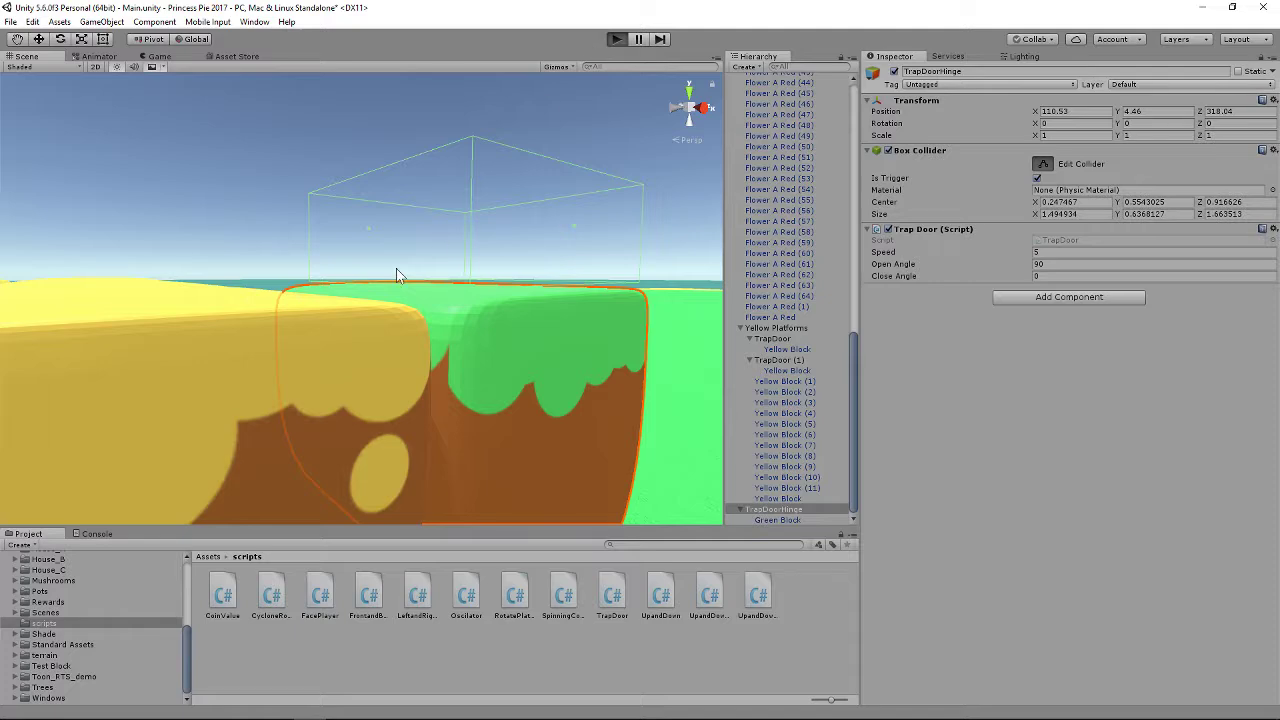
pyautogui.hotkey('ctrl', 'p')
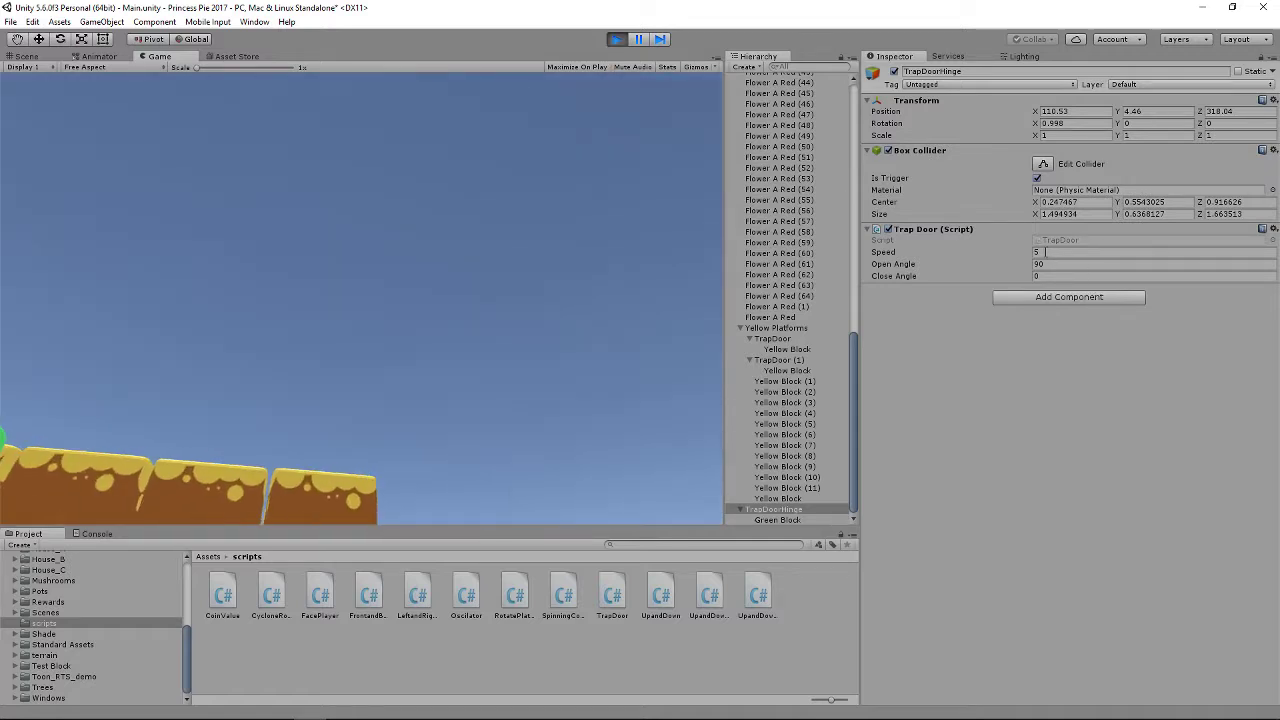
pyautogui.click(1045, 252)
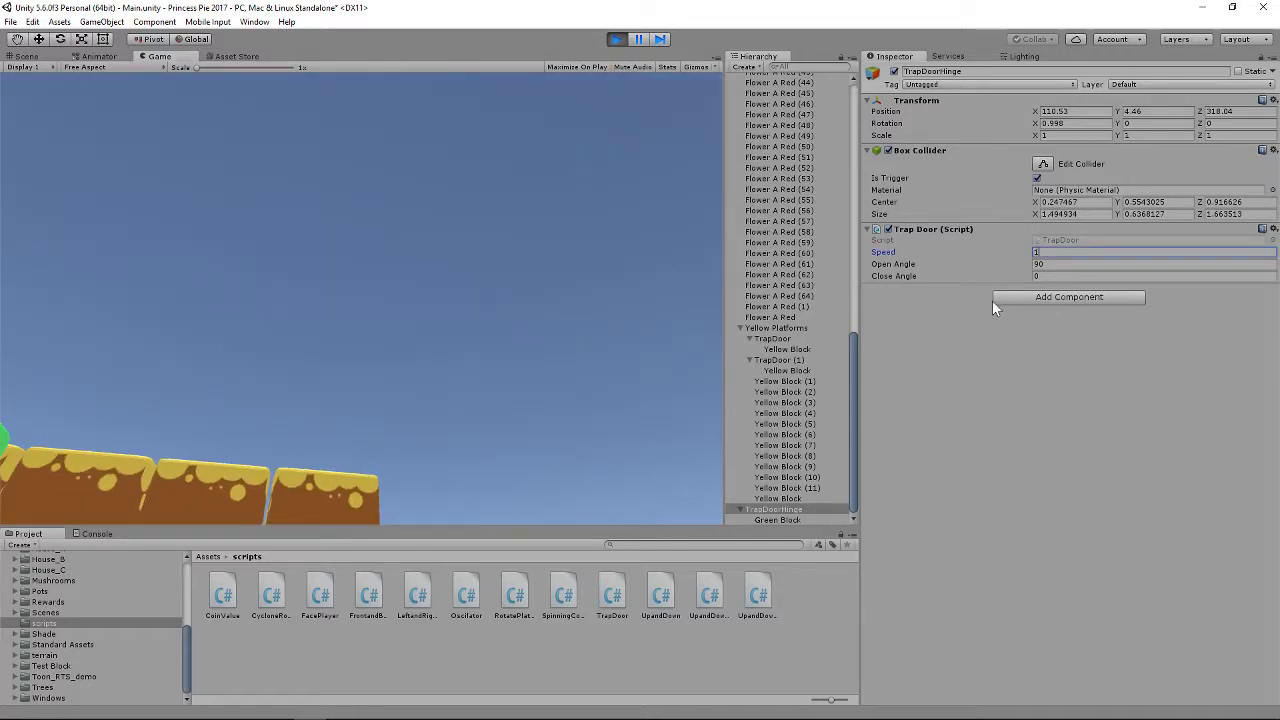
pyautogui.click(988, 422)
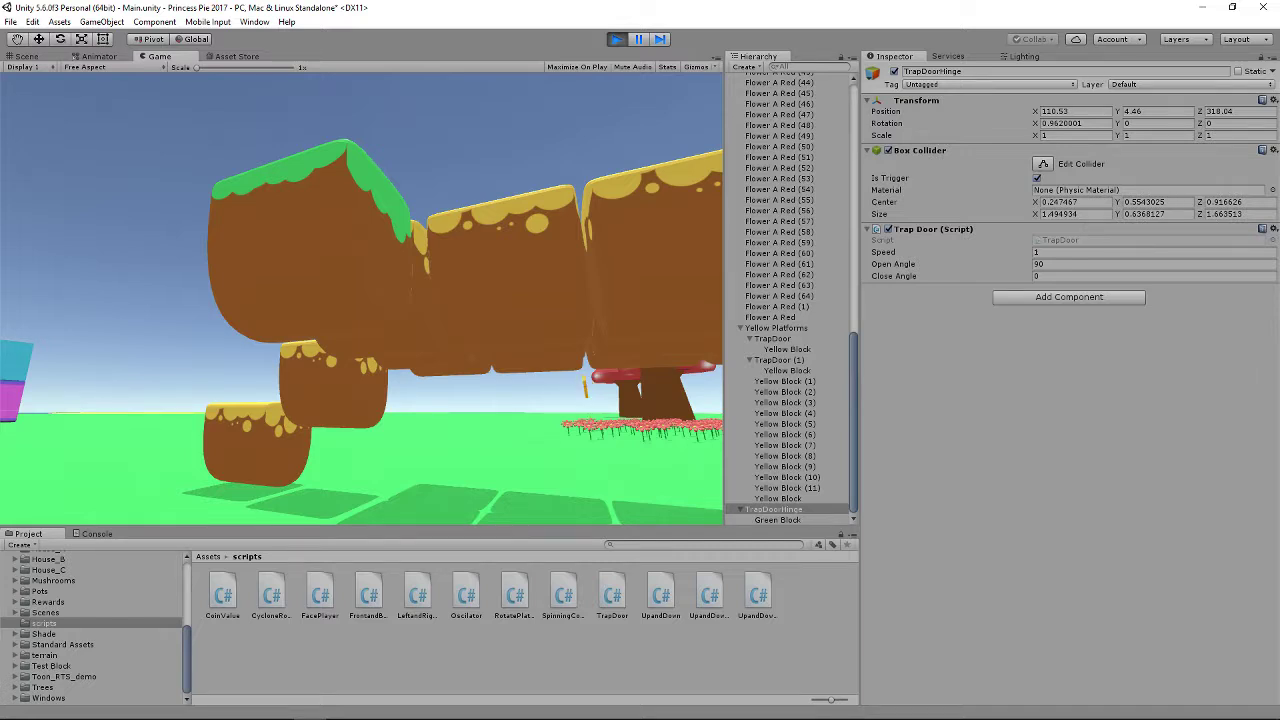
pyautogui.press('w')
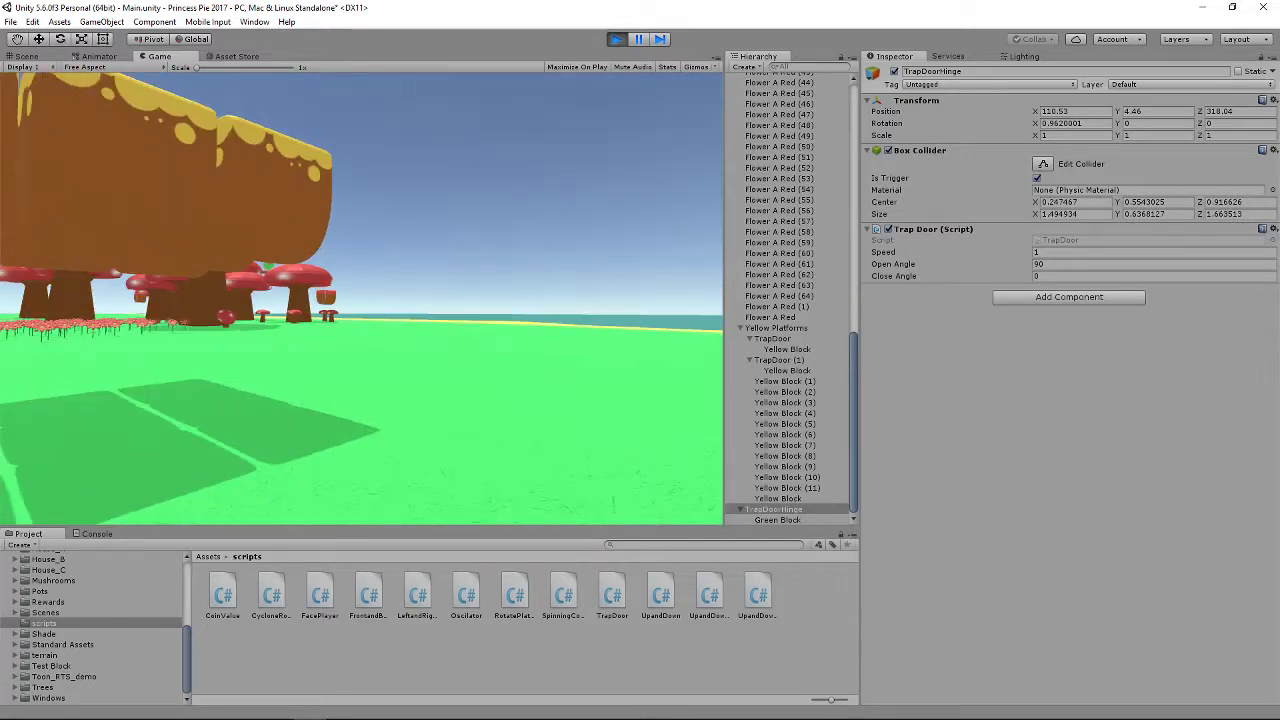
pyautogui.press('w')
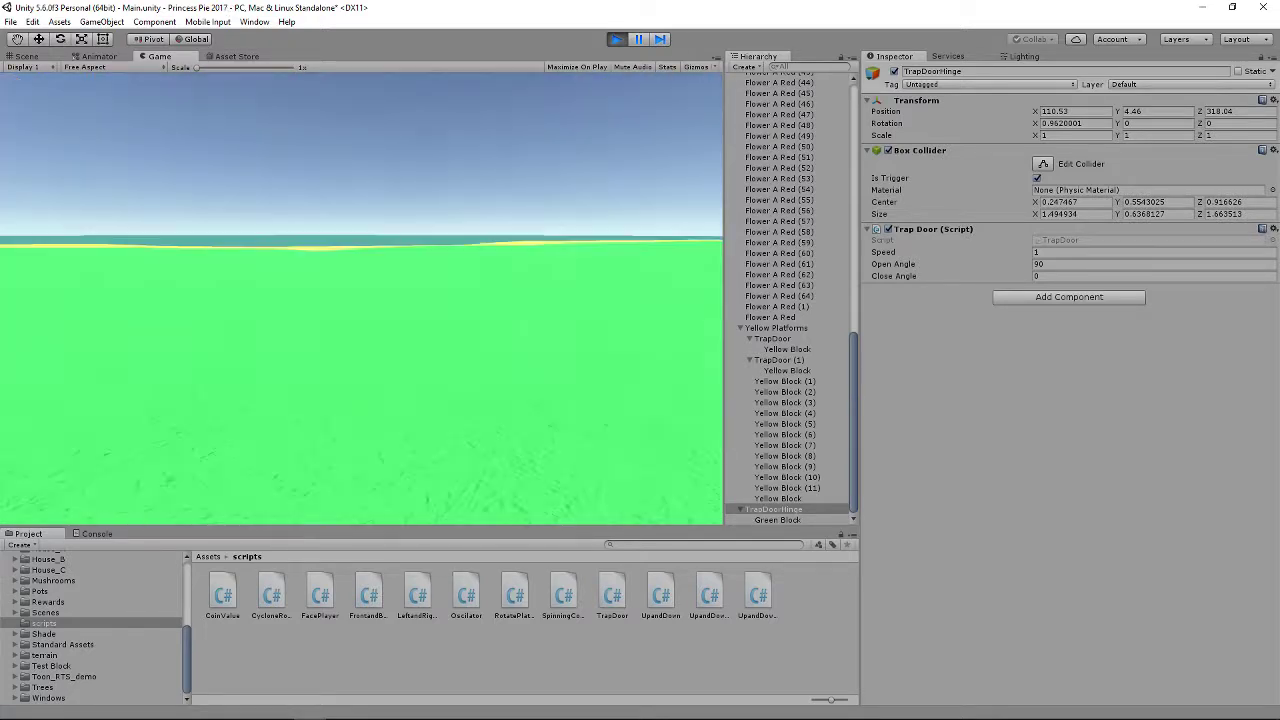